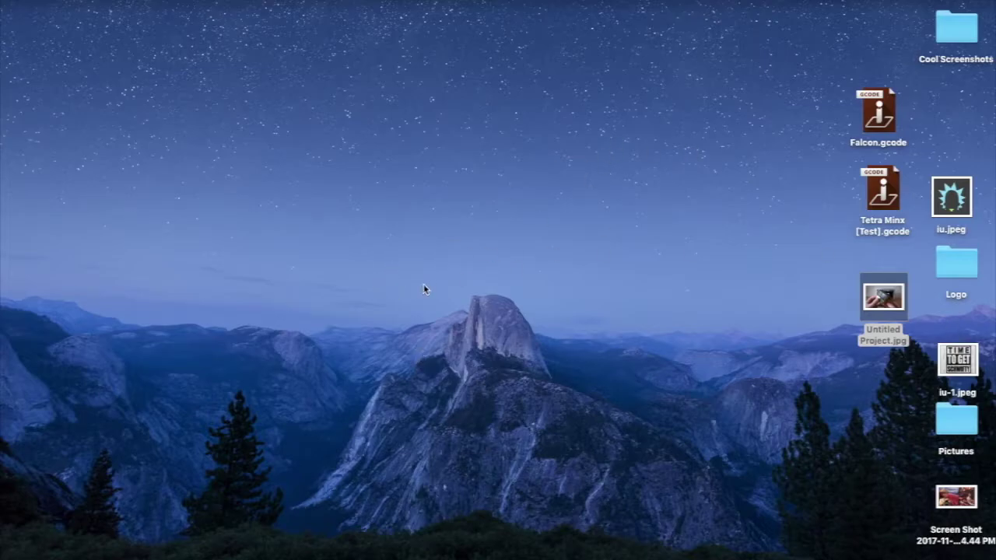
Step: Launch Inkscape by searching 'ink' in Spotlight
key(super+space)
text(ink)
key(Return)
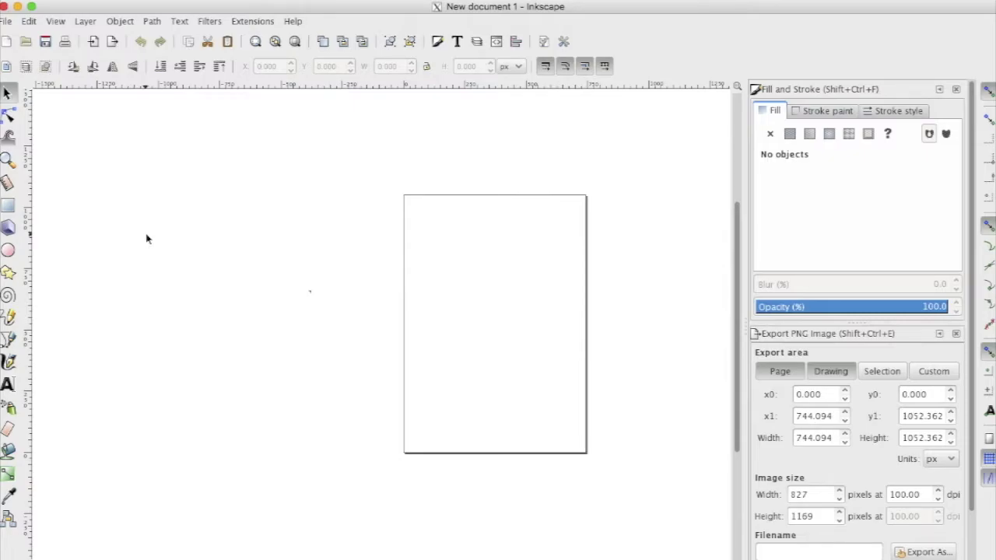
Step: In Document Properties, switch page units to px and set the size to 1280 × 720
click(6, 21)
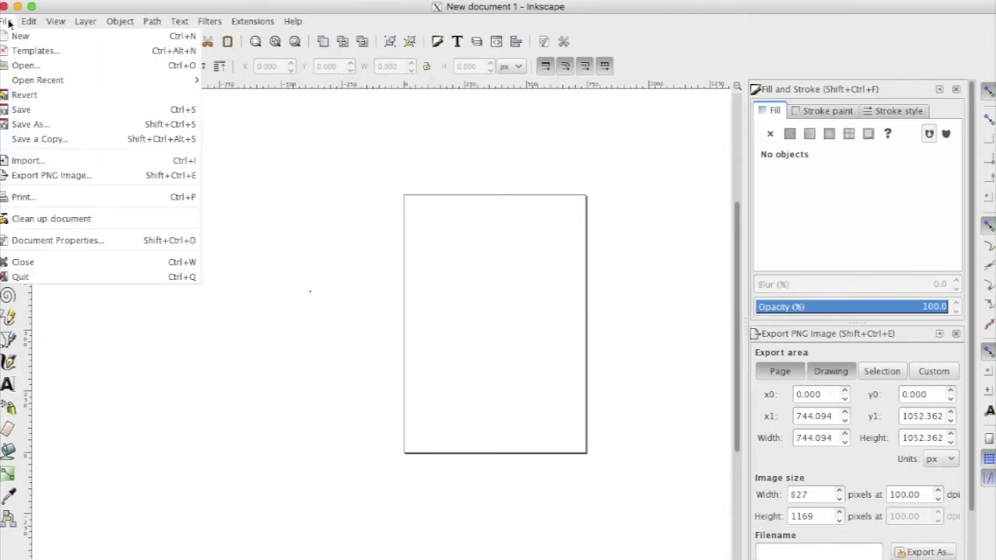
click(106, 241)
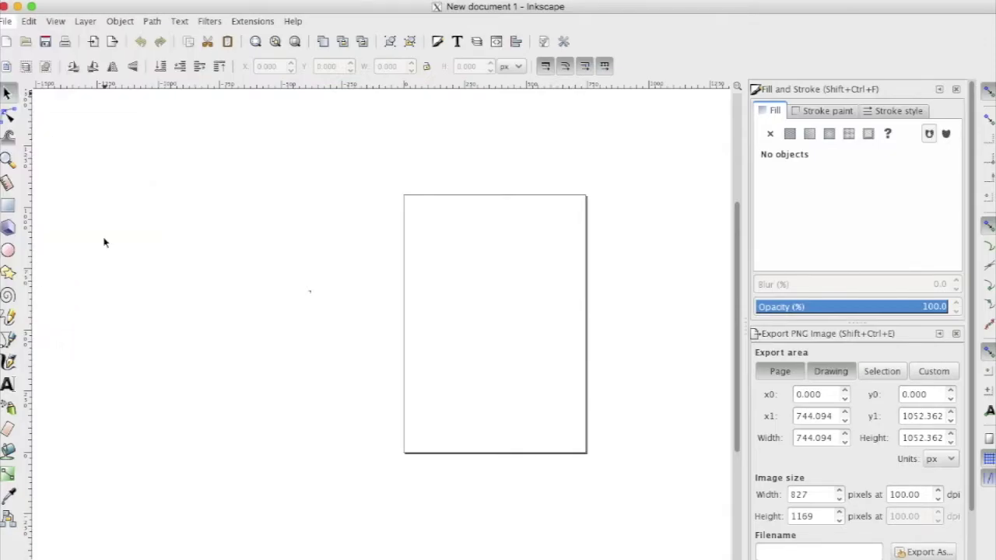
click(274, 214)
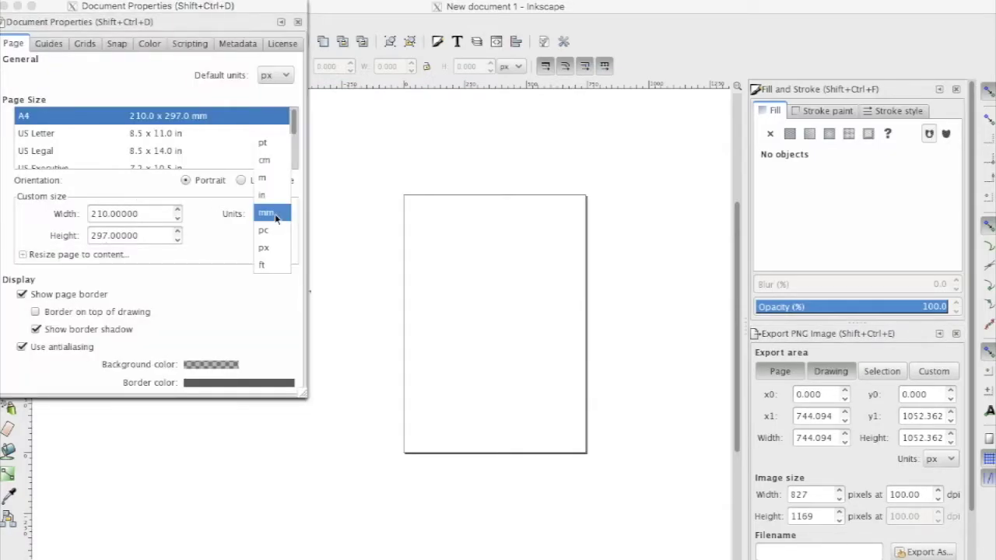
click(265, 247)
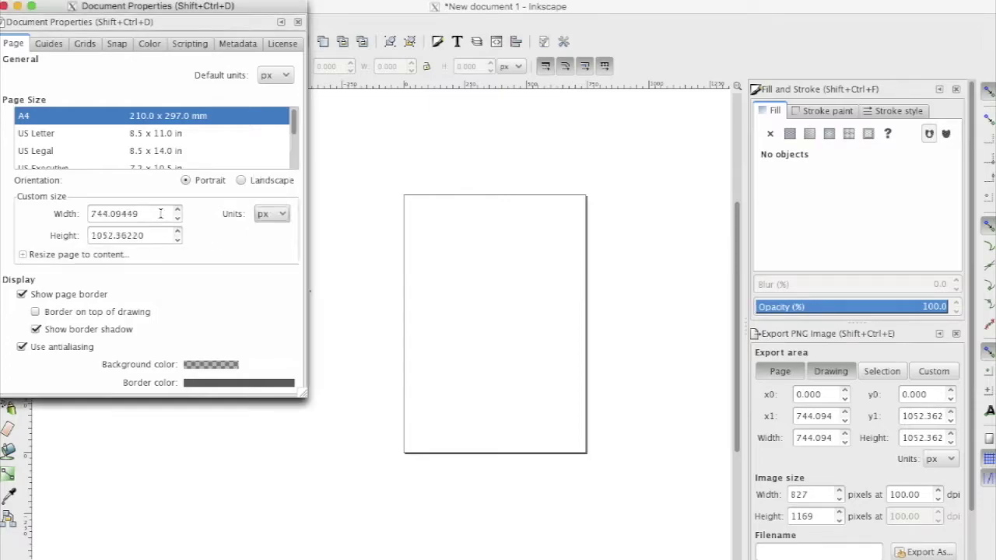
text(1280)
key(Tab)
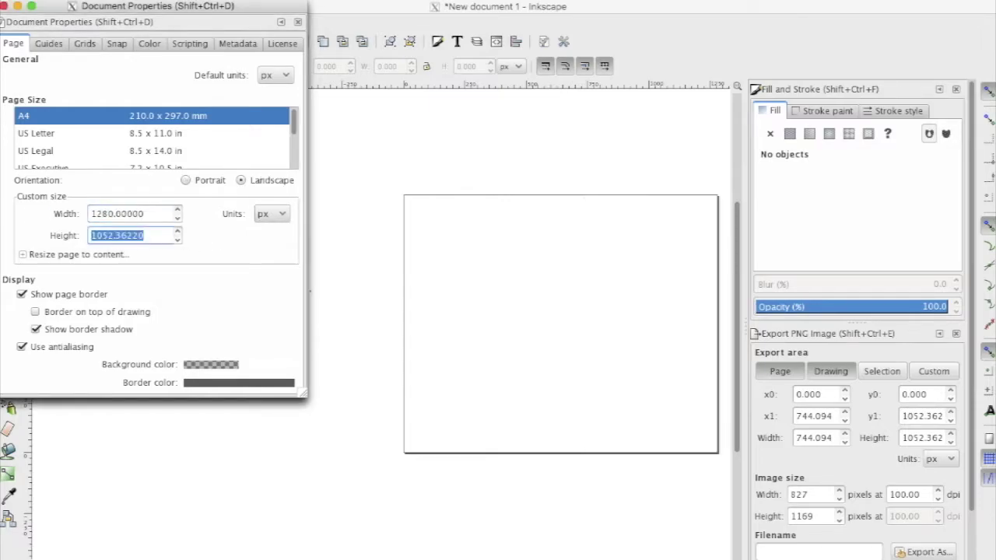
text(720)
key(Return)
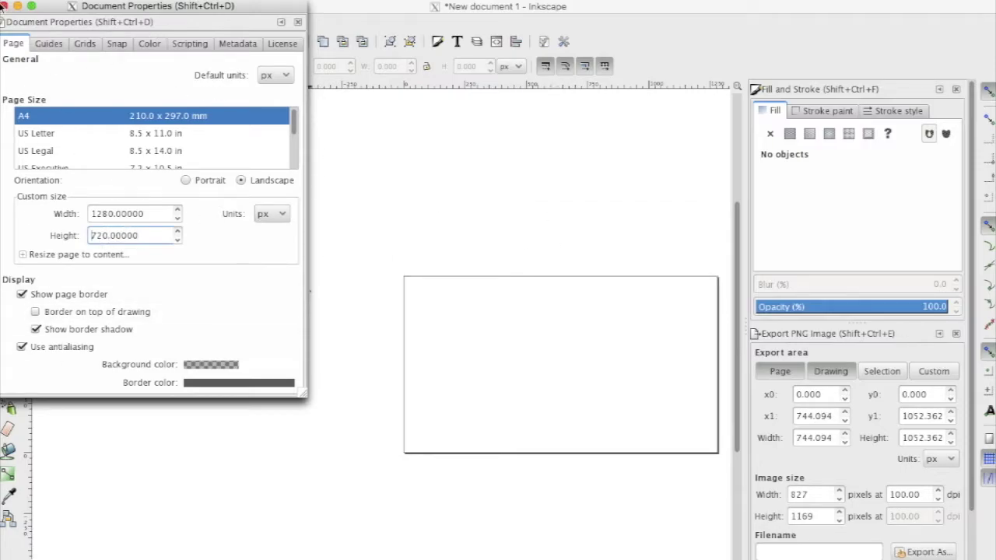
Step: Draw a black rectangle and size it to 1280 × 720 px
click(3, 7)
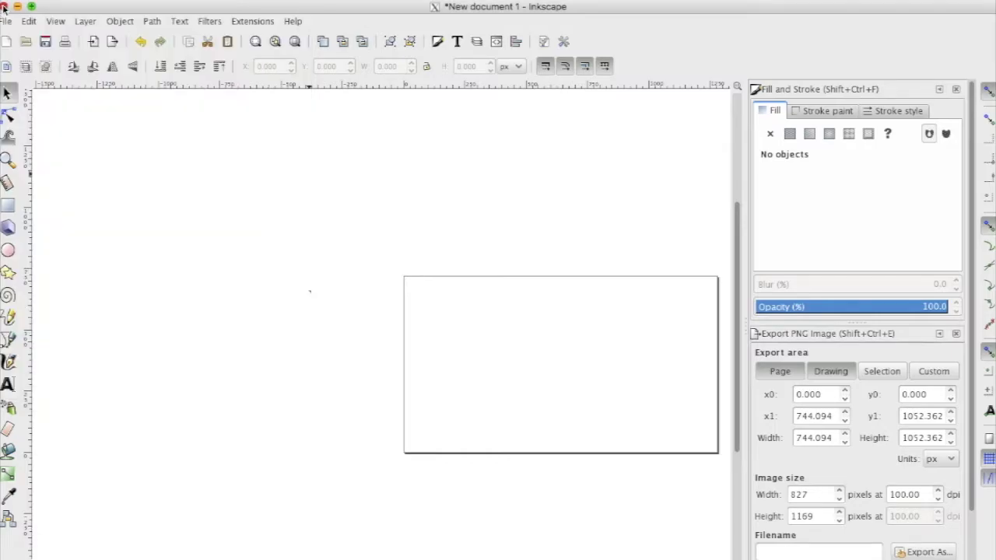
scroll(517, 336, right, 5)
scroll(517, 337, down, 2)
scroll(517, 336, left, 2)
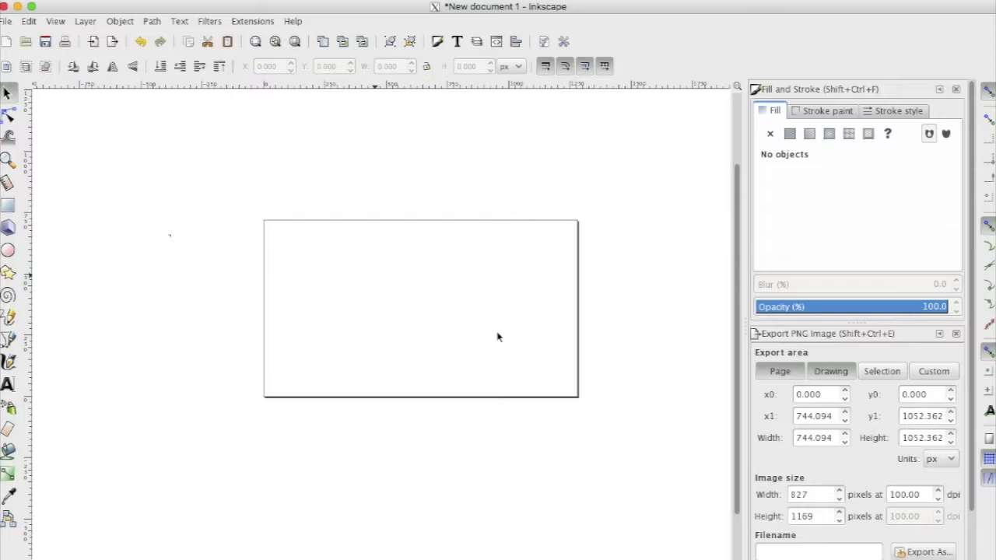
click(8, 205)
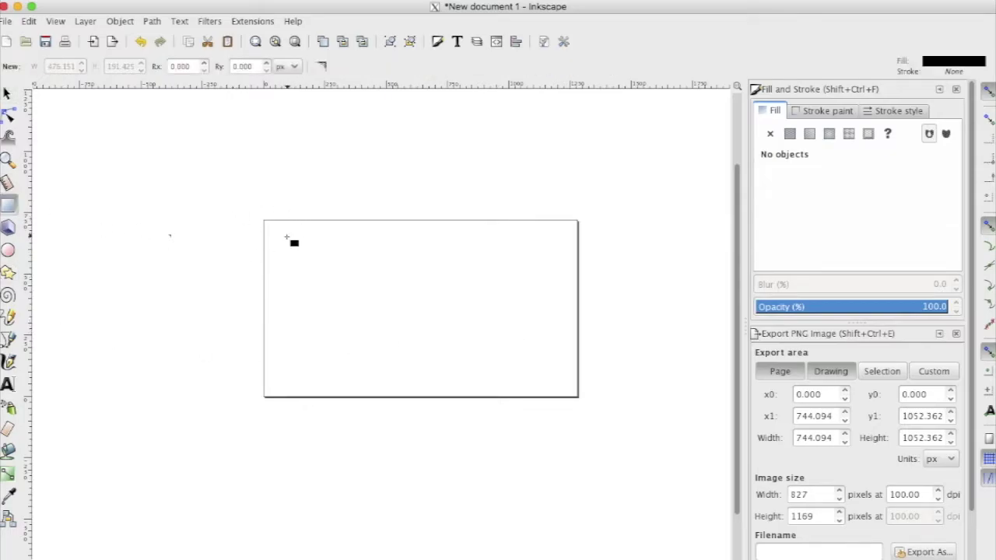
drag(270, 228, 562, 378)
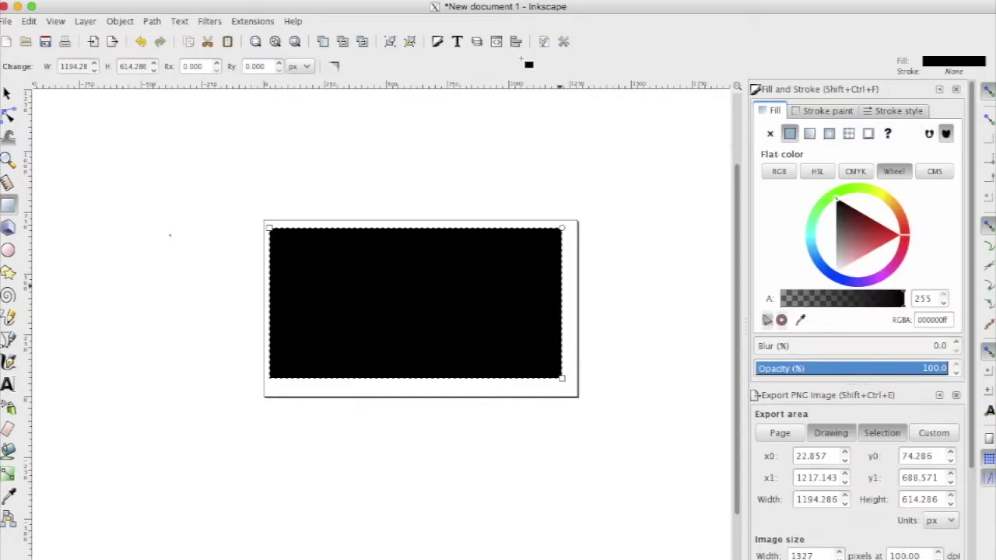
double_click(69, 67)
text(1280)
key(Tab)
text(7)
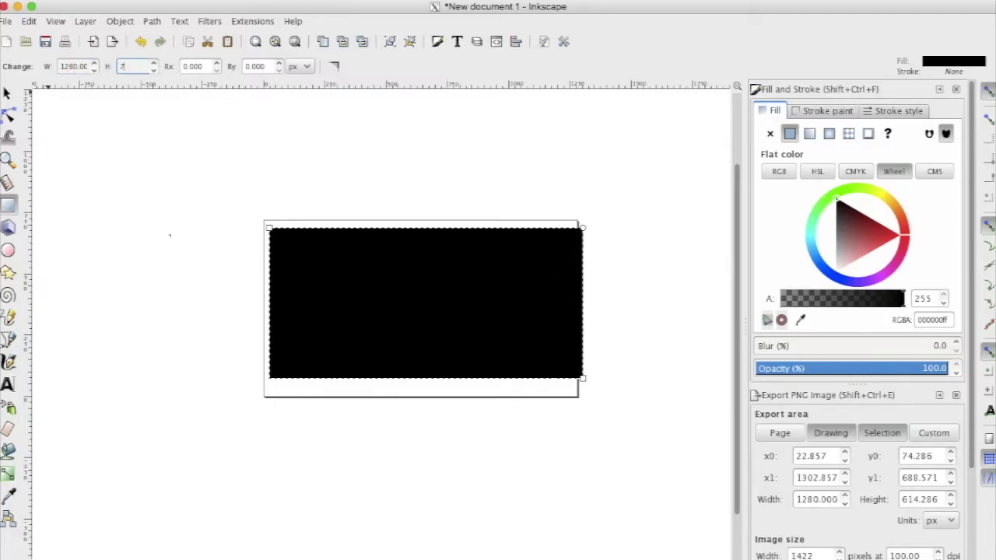
text(20)
key(Return)
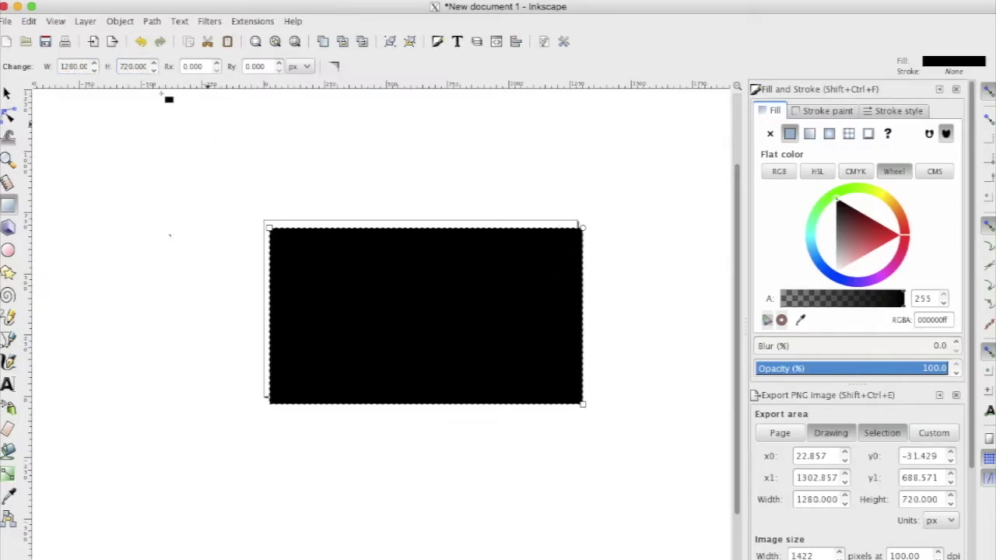
Step: Position the black rectangle at X 0, Y 0
click(8, 94)
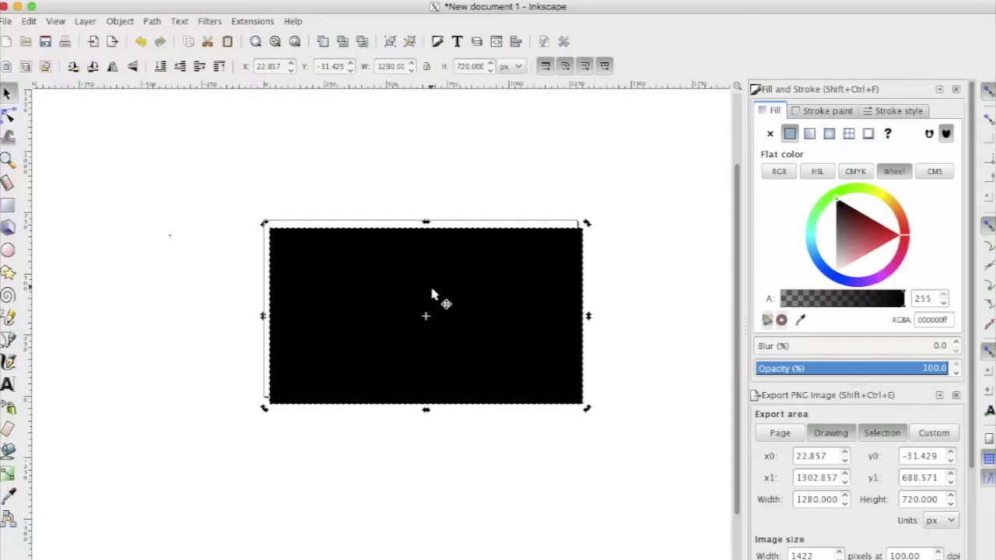
click(199, 336)
click(319, 299)
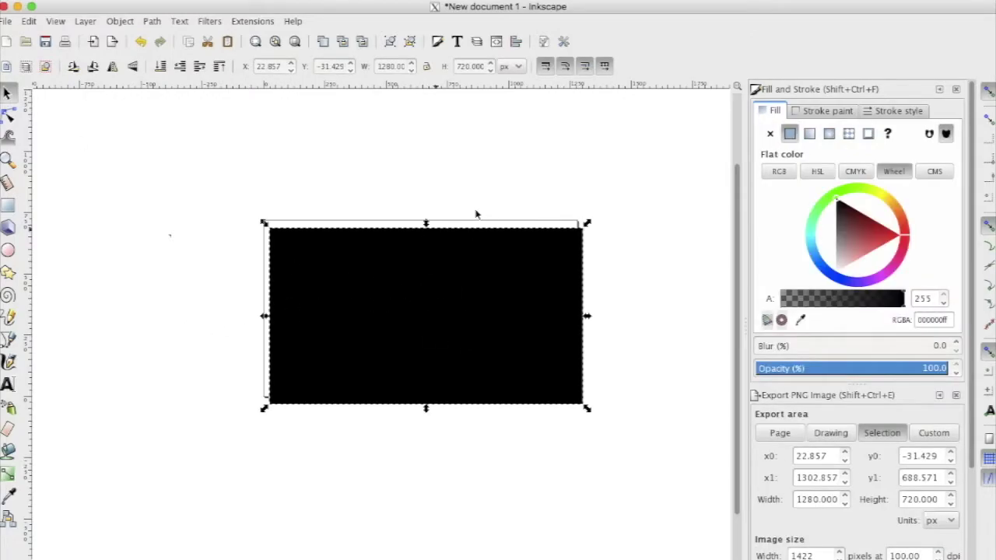
double_click(274, 67)
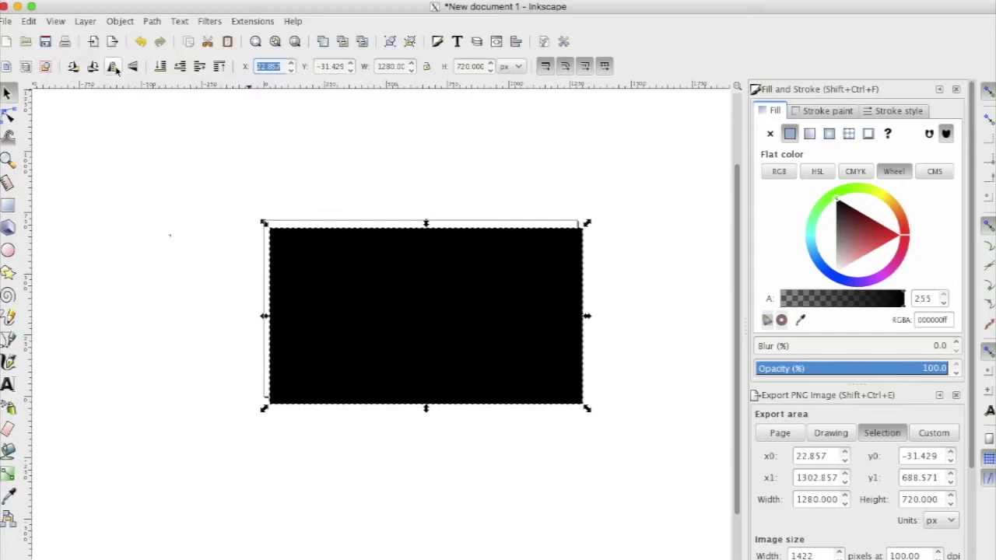
text(0)
key(Return)
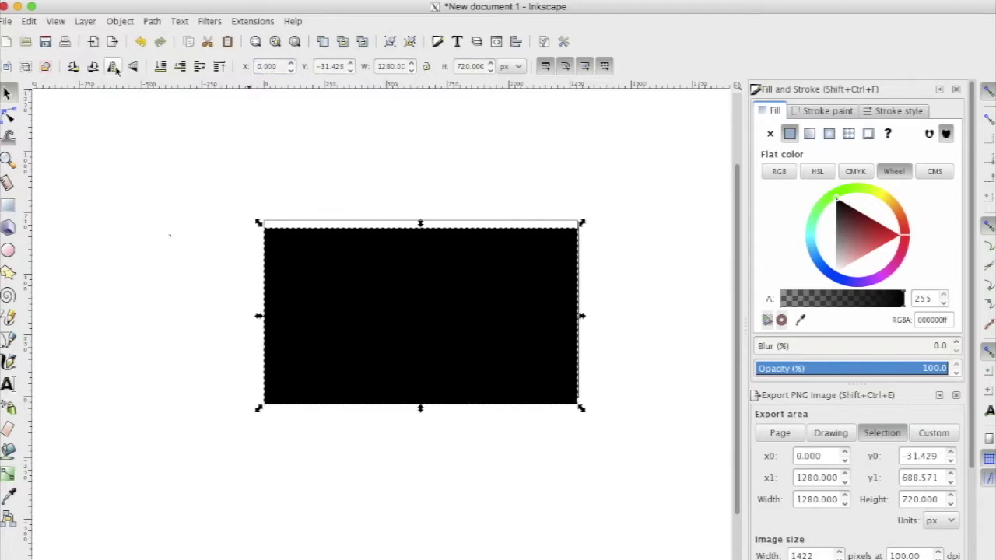
double_click(326, 67)
double_click(327, 67)
text(0)
key(Return)
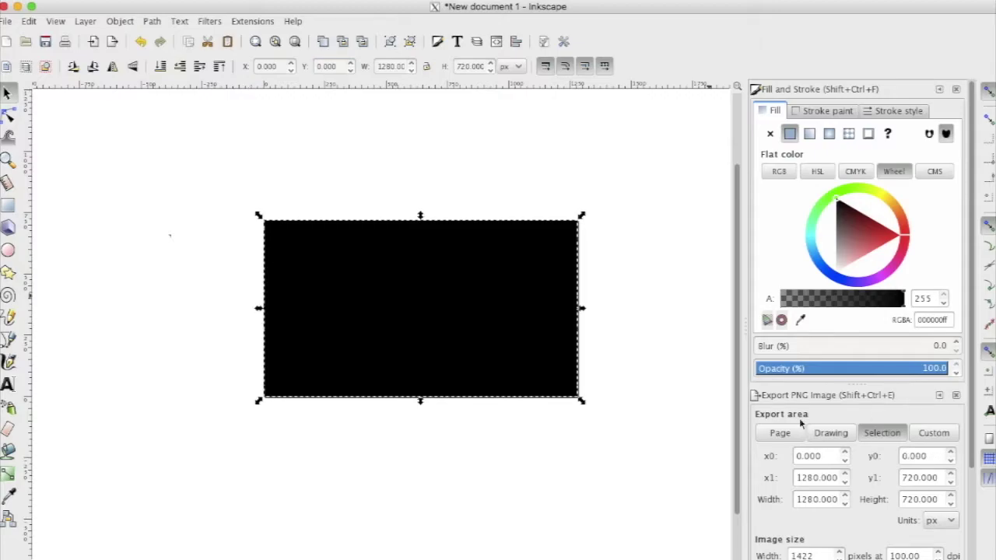
click(590, 359)
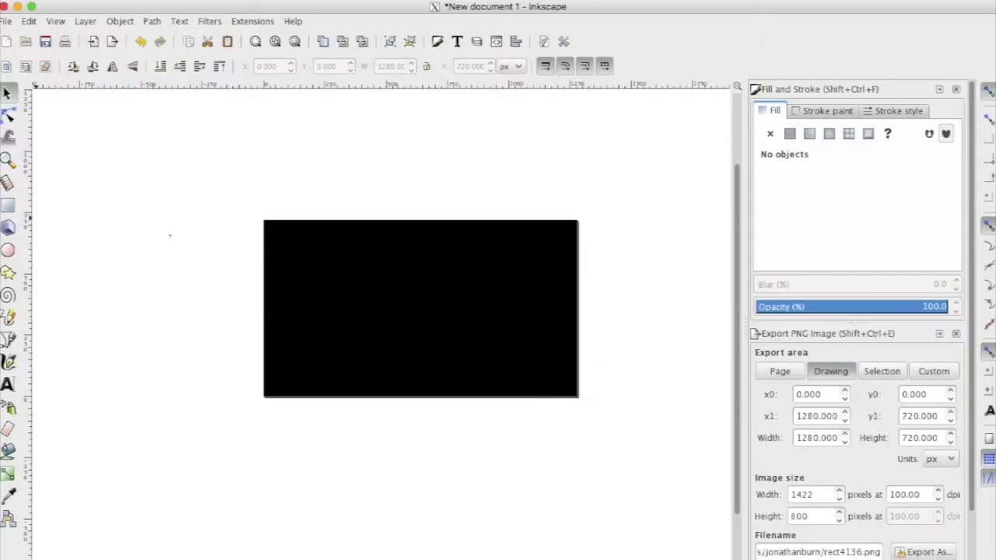
Step: Browse the Desktop in the import dialog and choose Untitled Project.jpg
click(94, 42)
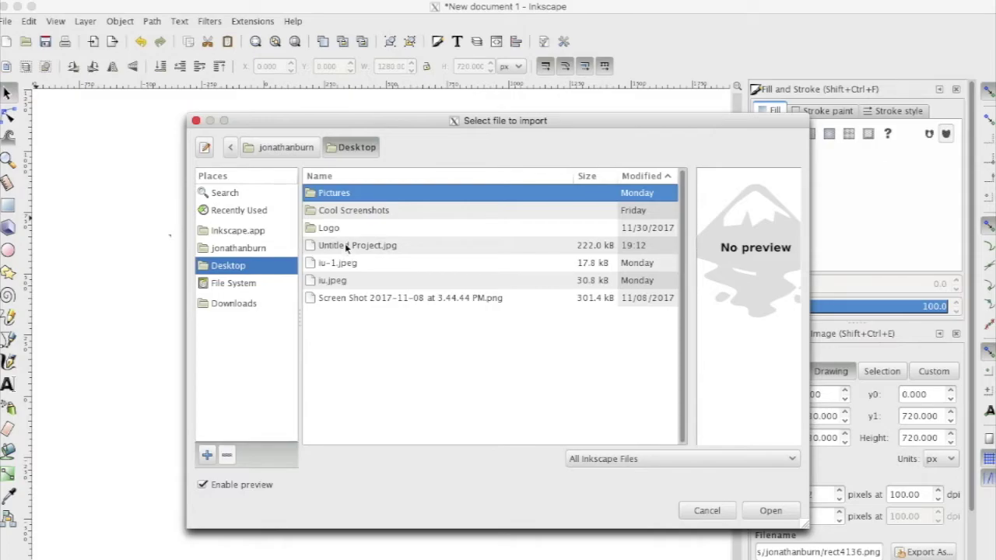
click(348, 282)
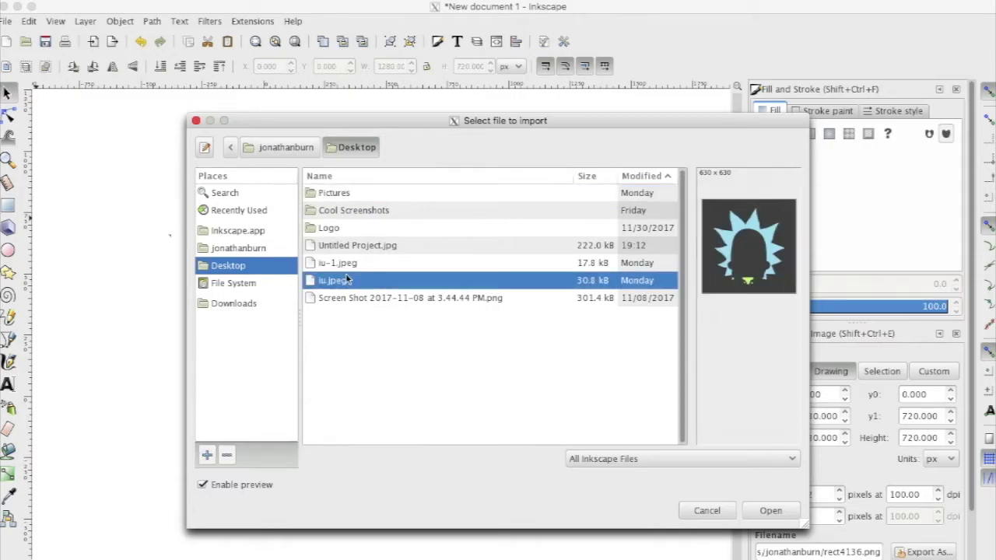
click(347, 264)
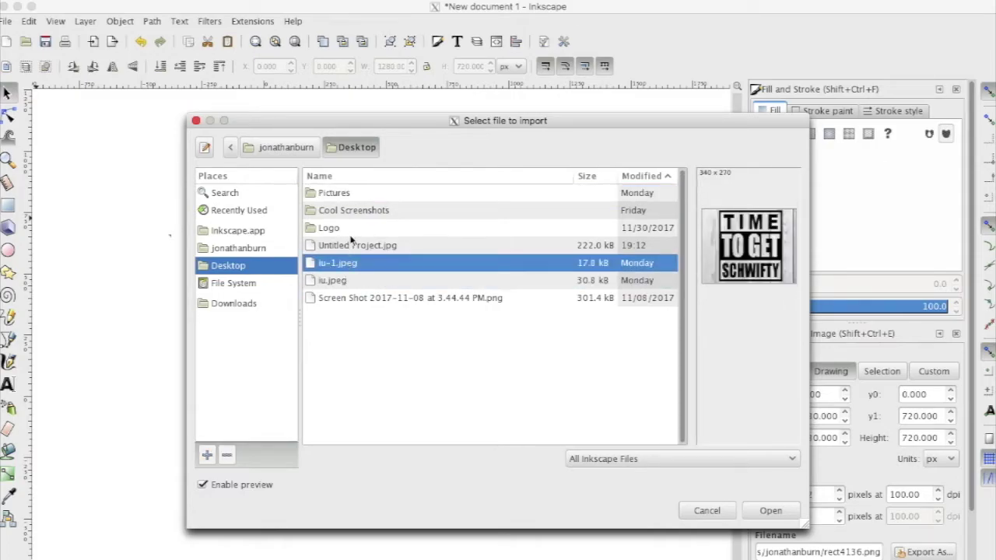
click(350, 236)
click(352, 247)
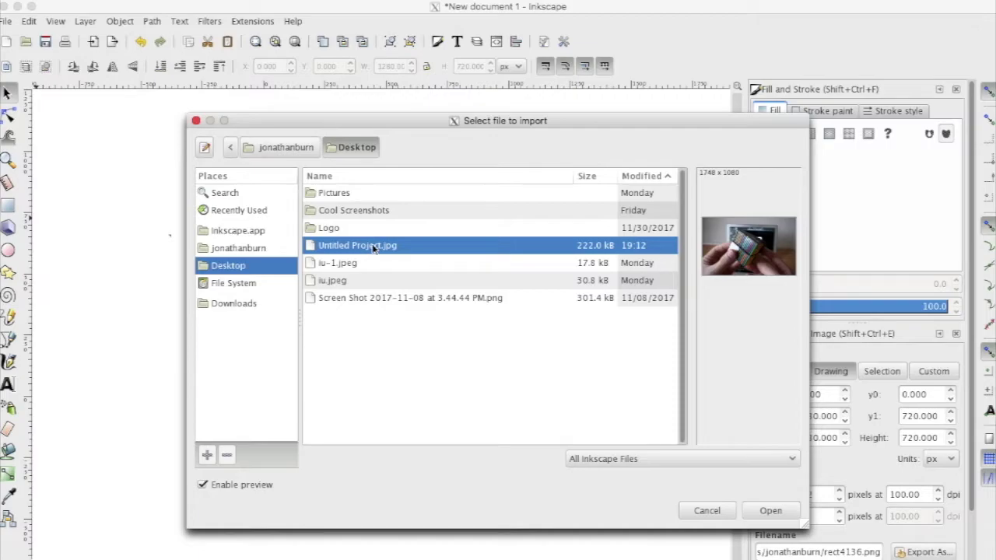
double_click(374, 247)
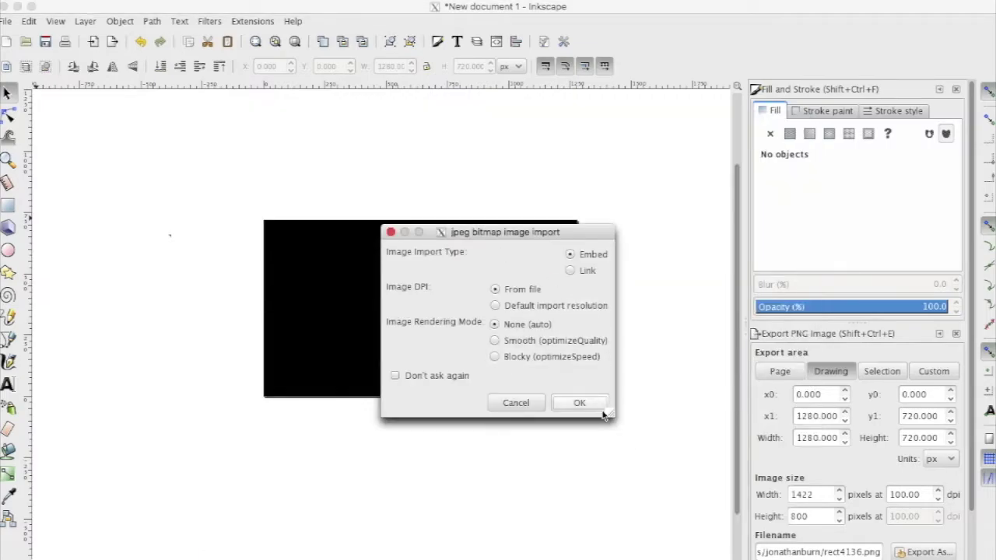
Step: Embed the photo and drag it roughly into place behind the rectangle
click(599, 405)
drag(471, 340, 419, 339)
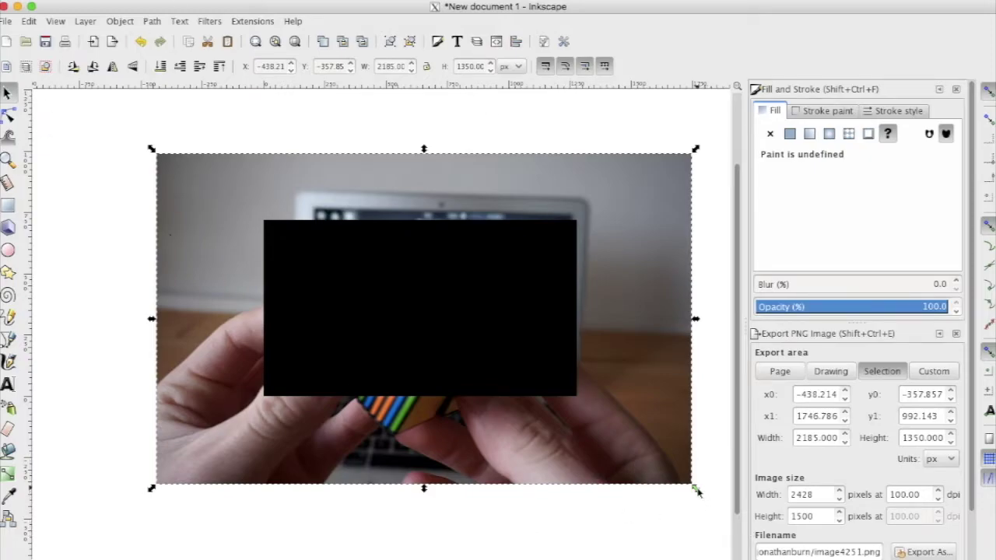
drag(697, 490, 443, 324)
drag(216, 196, 331, 263)
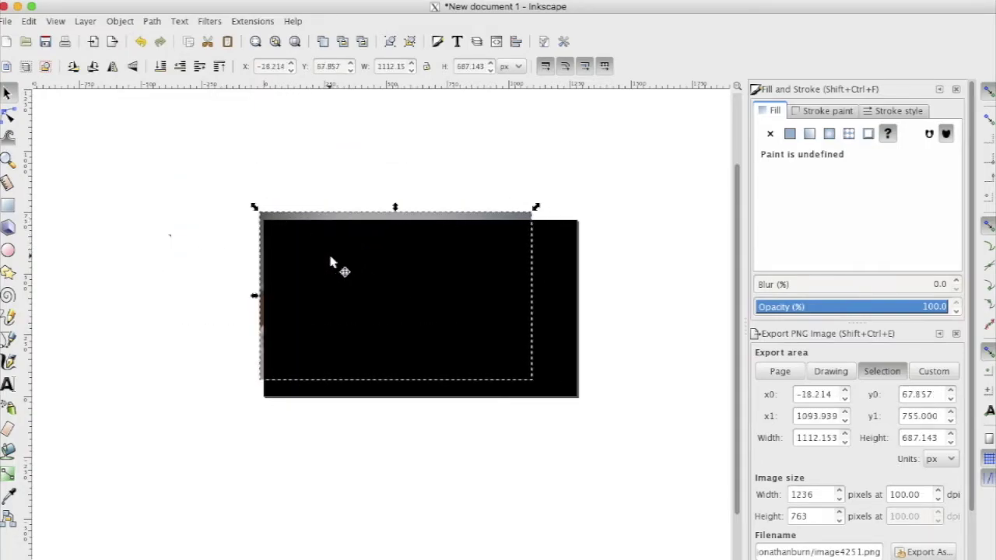
drag(535, 383, 595, 418)
drag(583, 381, 584, 376)
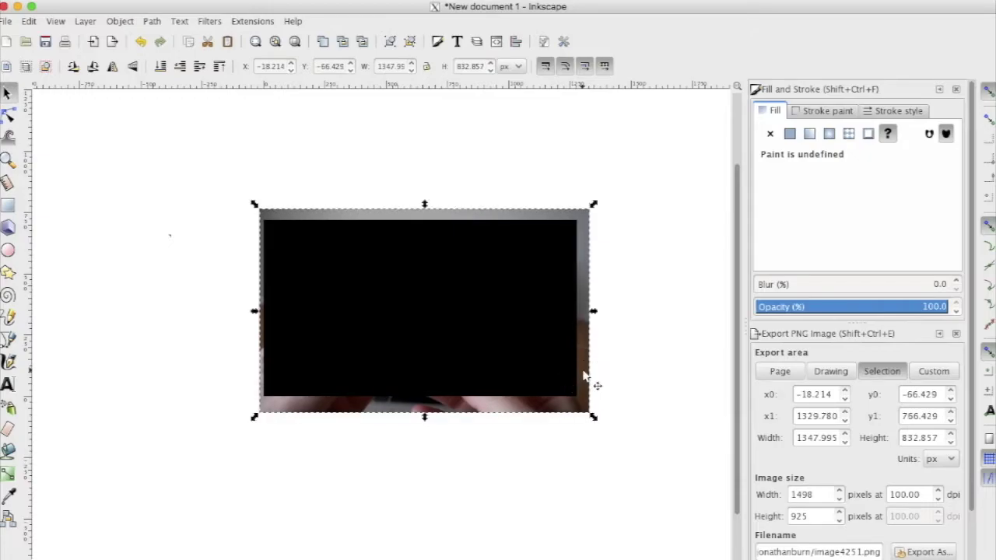
Step: Lock proportions, scale the photo to 1280 px wide at X 0, and nudge it up
click(426, 68)
double_click(391, 67)
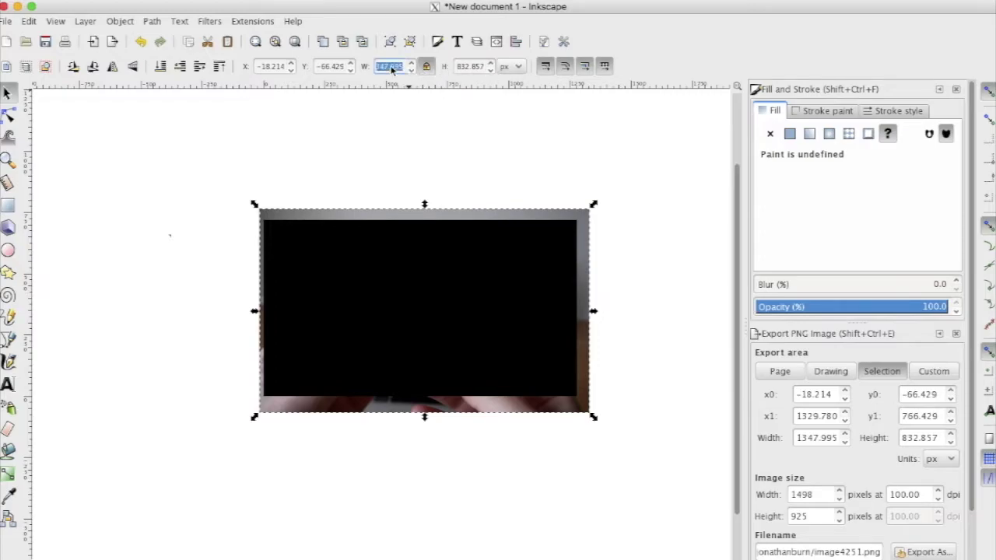
text(1280)
key(Return)
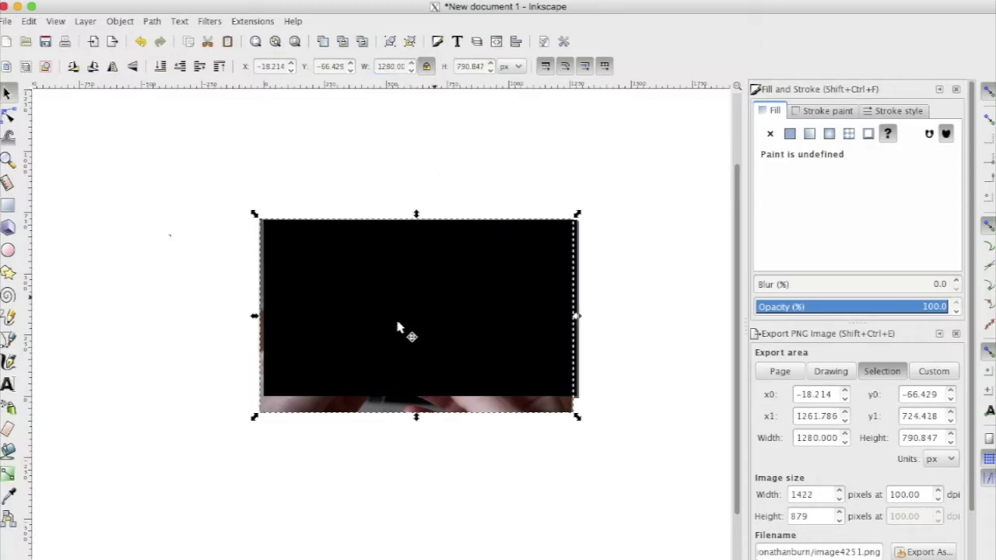
click(279, 66)
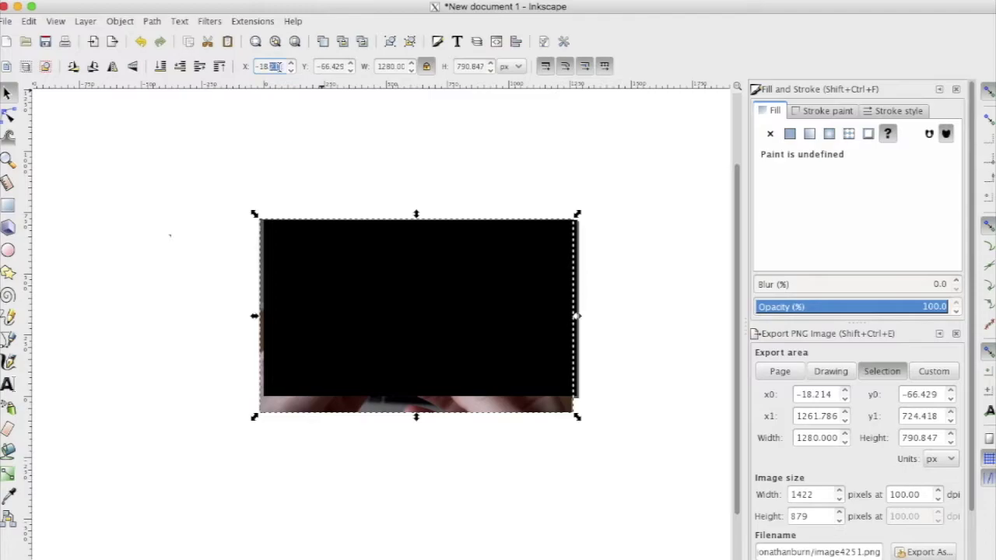
text(0)
key(Return)
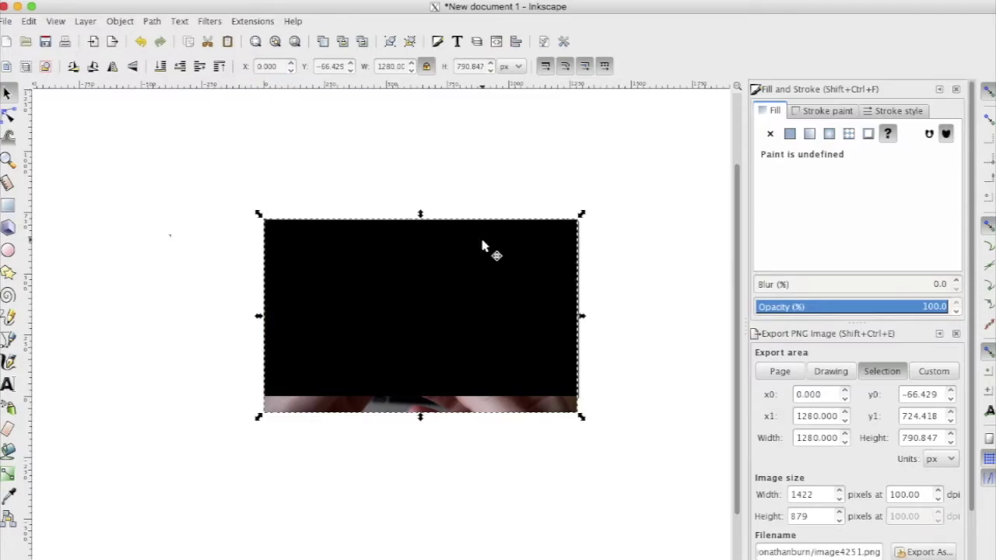
key(Up)
key(Up)
key(Up)
key(Up)
key(Up)
key(Up)
key(Up)
key(Up)
key(Up)
key(Up)
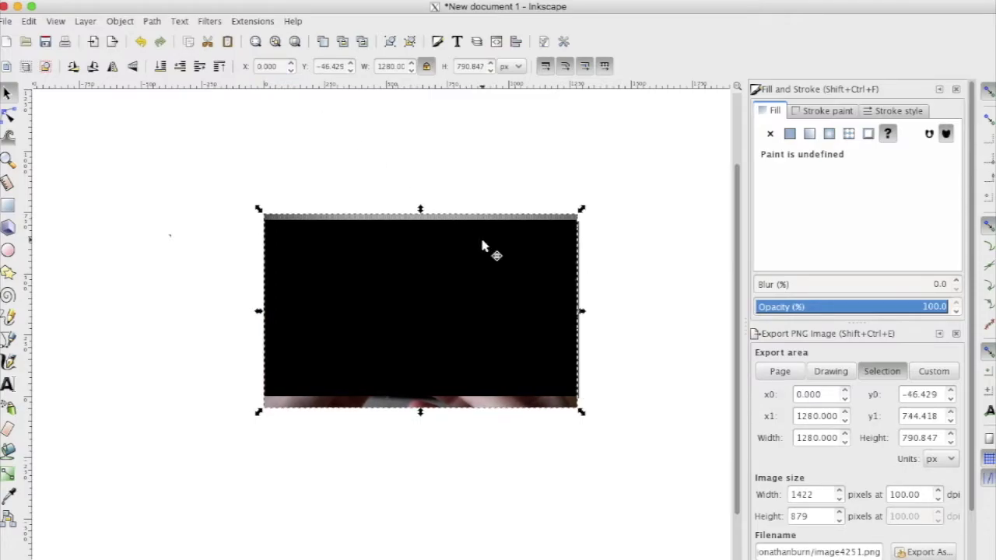
key(Up)
key(Up)
key(Up)
key(Up)
key(Up)
key(Up)
Step: Lower the rectangle's opacity to about 55 and nudge the photo up to align
click(505, 284)
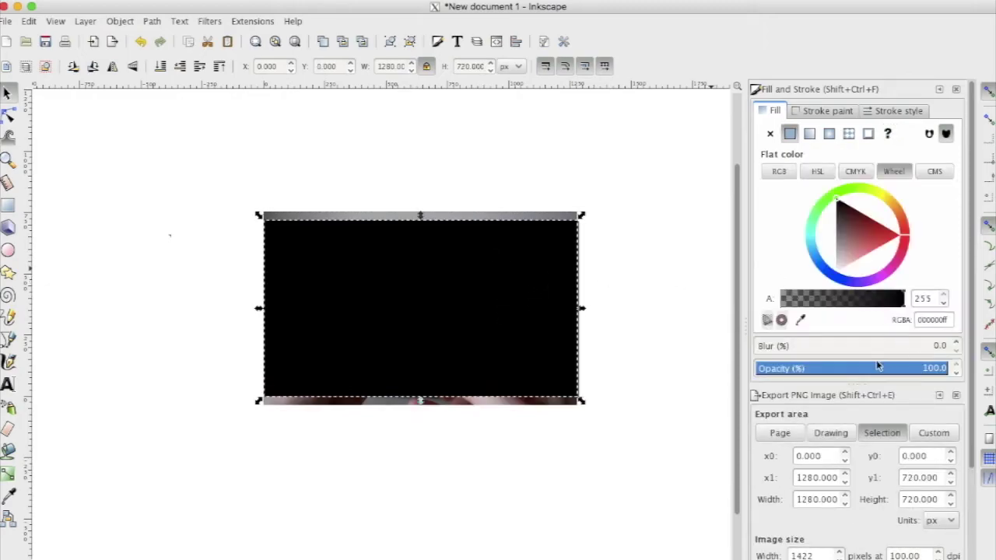
click(845, 370)
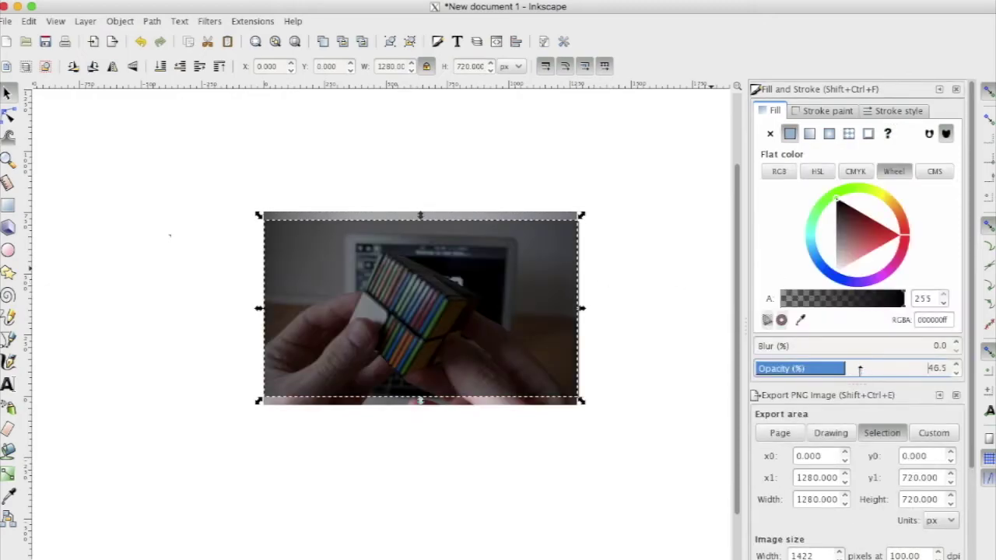
click(861, 370)
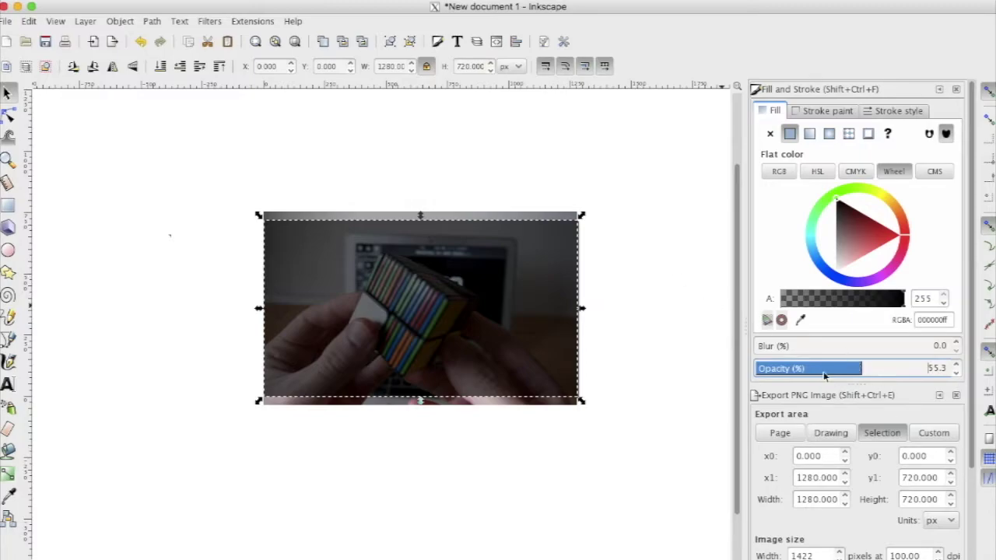
click(631, 252)
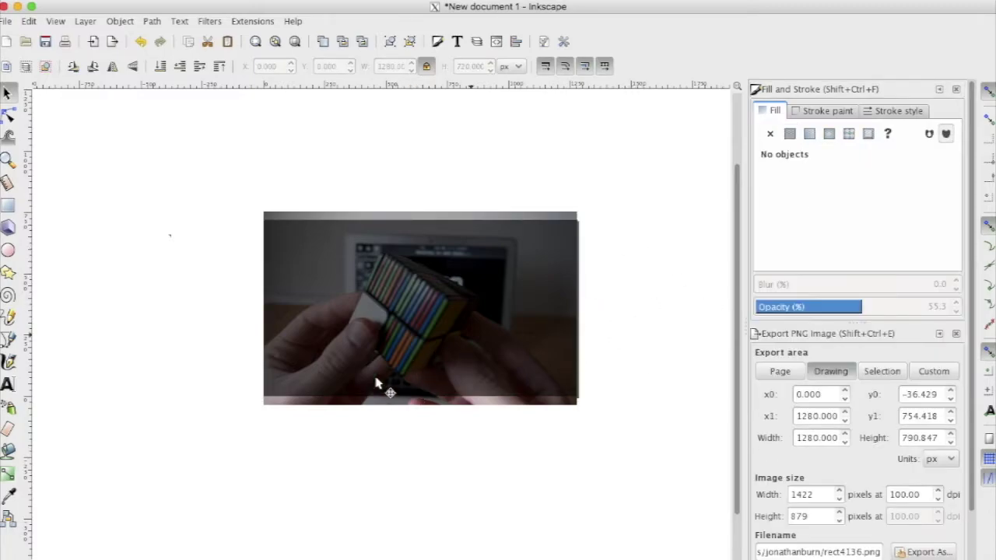
click(416, 218)
key(Up)
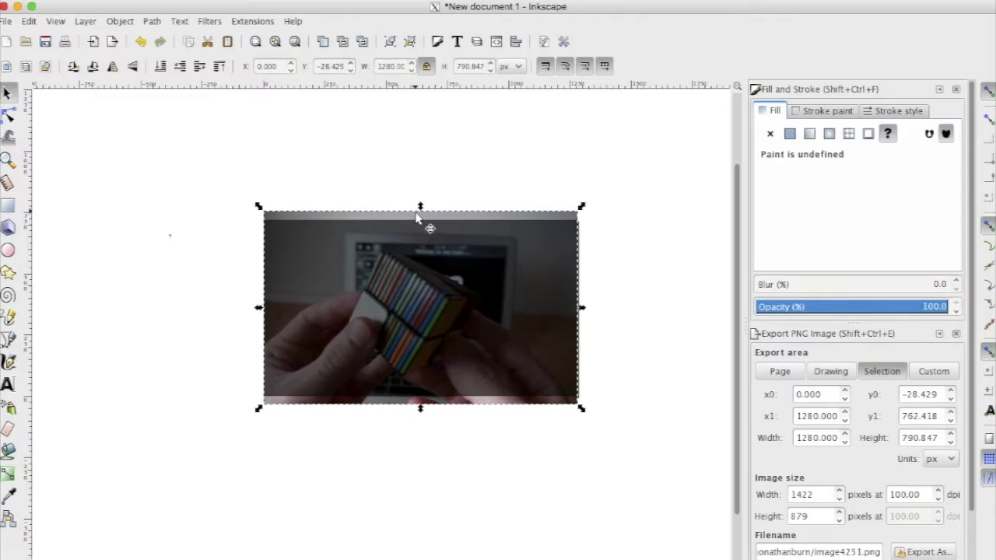
click(665, 264)
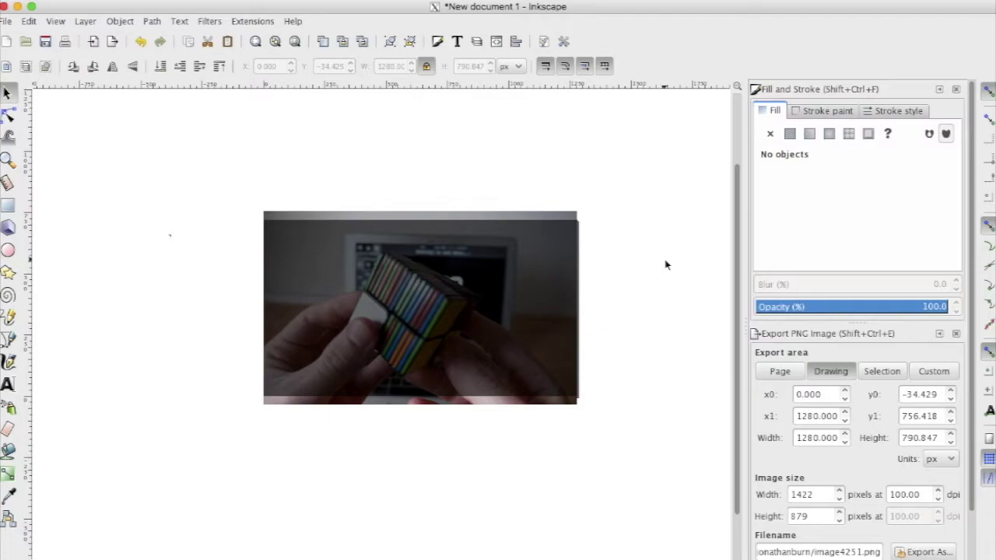
Step: Select both objects and apply Set Clip to crop the photo to the rectangle
click(479, 268)
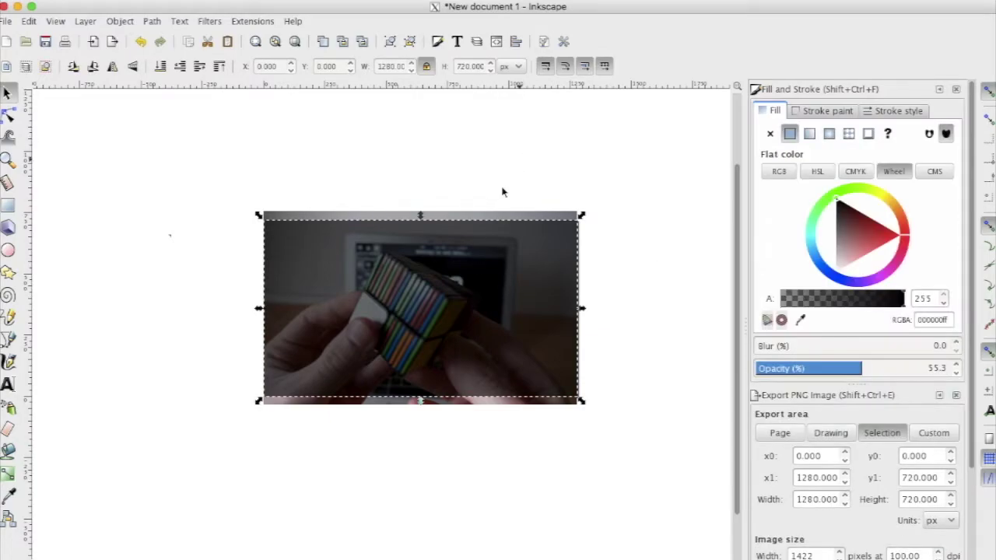
key(ctrl+a)
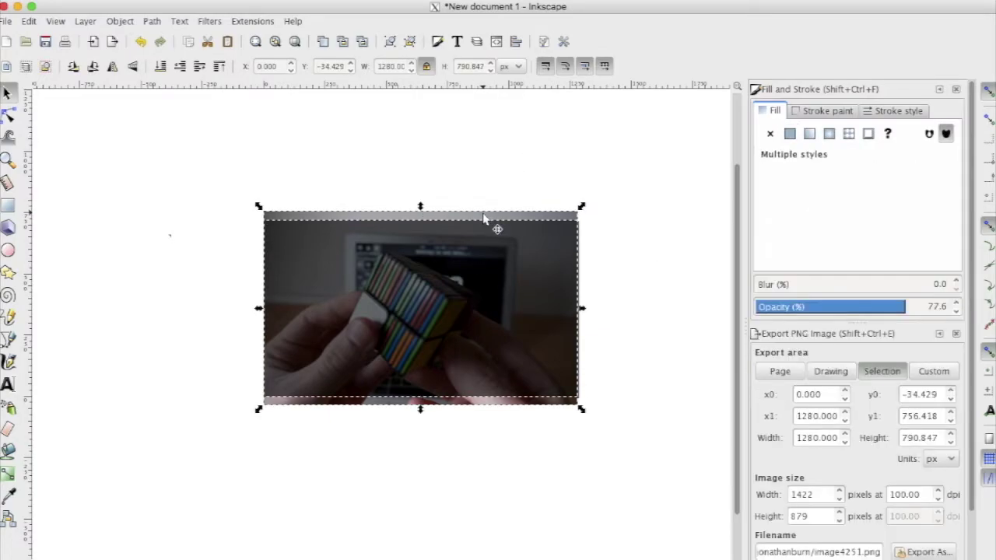
right_click(483, 252)
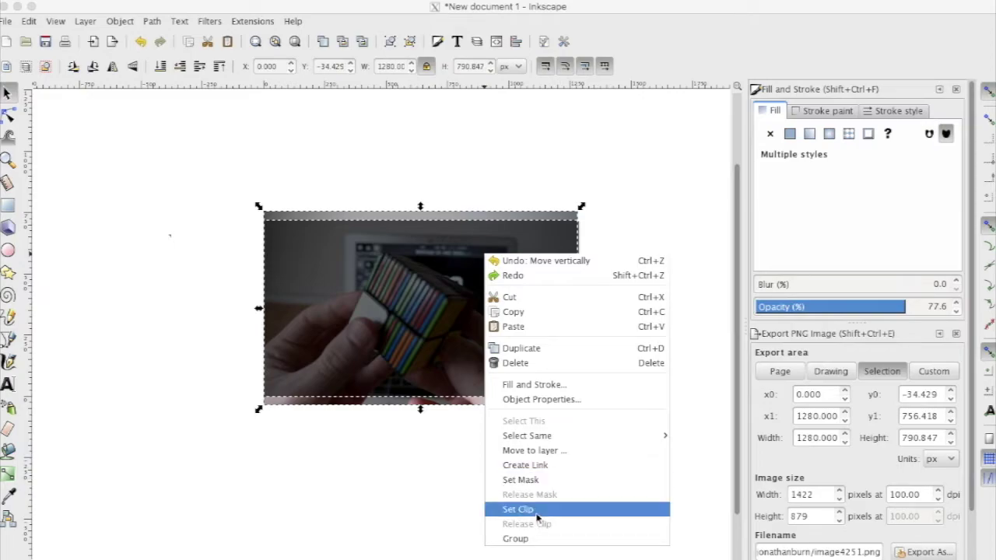
click(537, 510)
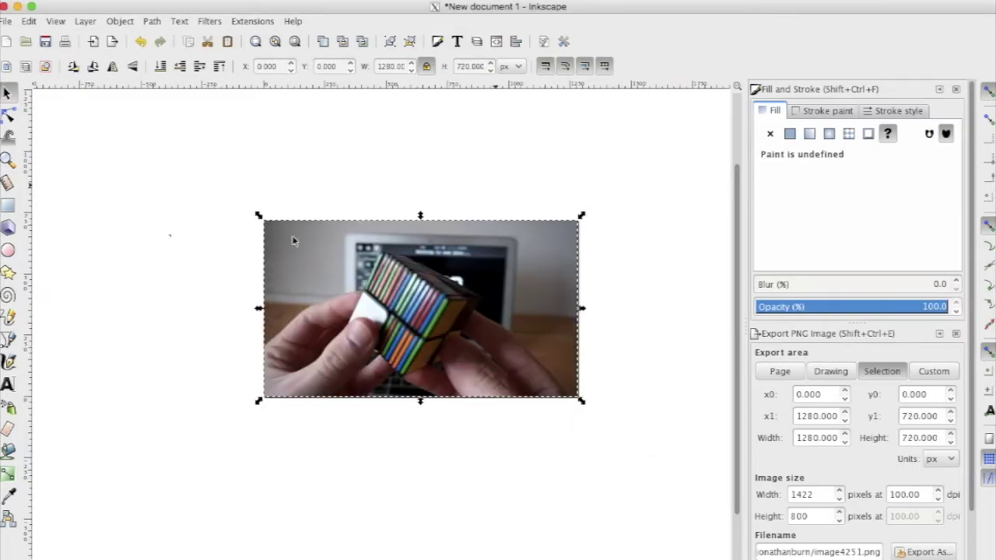
click(629, 334)
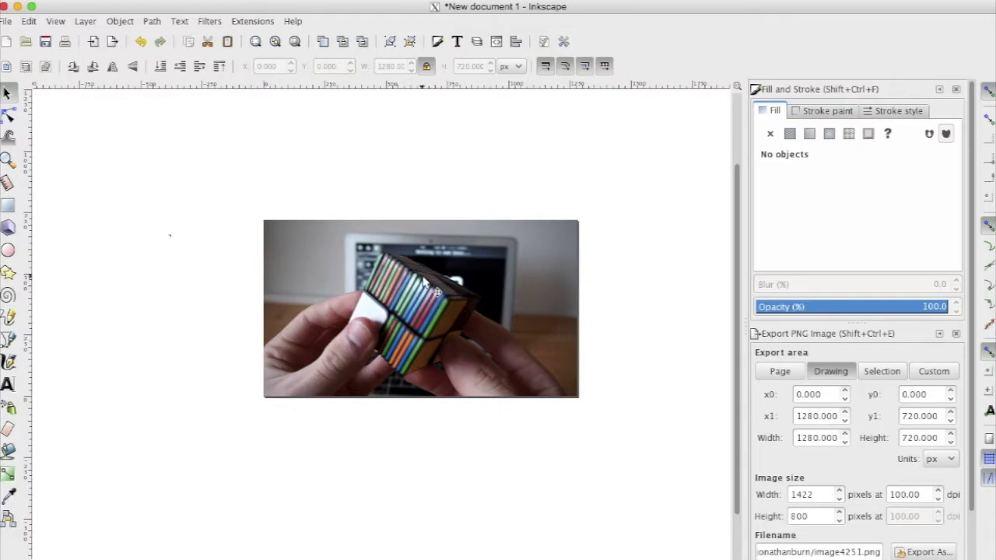
scroll(424, 279, up, 2)
scroll(424, 279, down, 2)
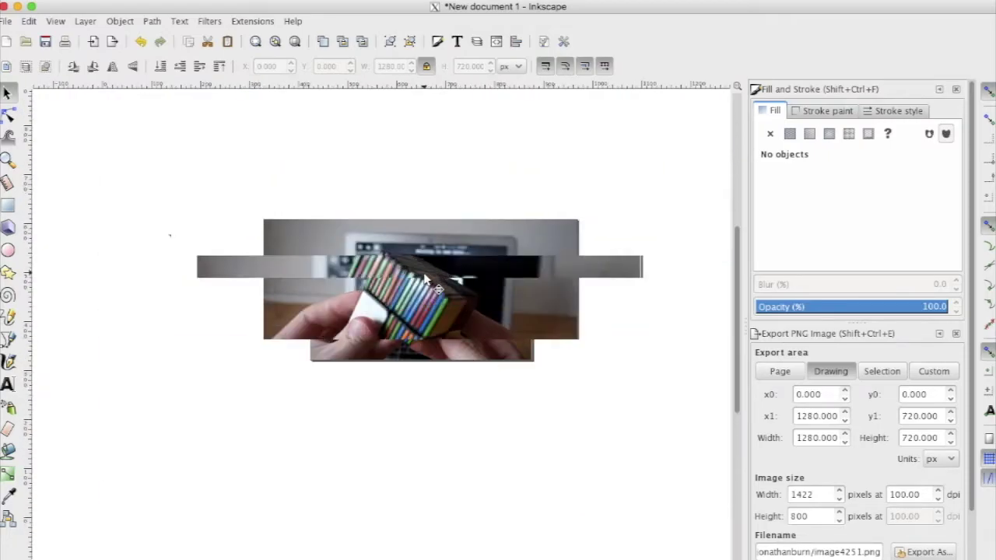
scroll(425, 280, up, 3)
scroll(425, 280, down, 1)
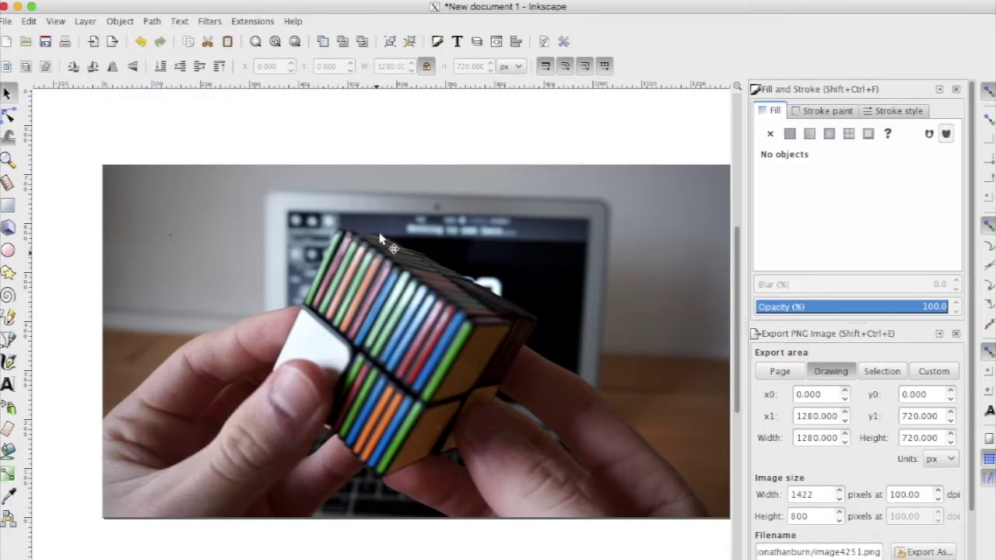
scroll(416, 245, down, 2)
scroll(417, 245, right, 2)
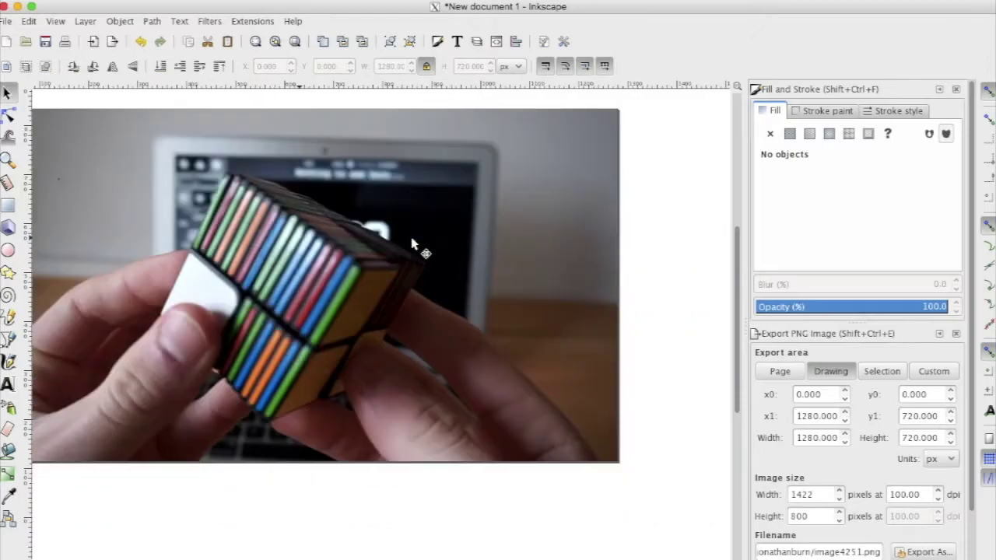
scroll(416, 245, right, 2)
scroll(412, 243, up, 4)
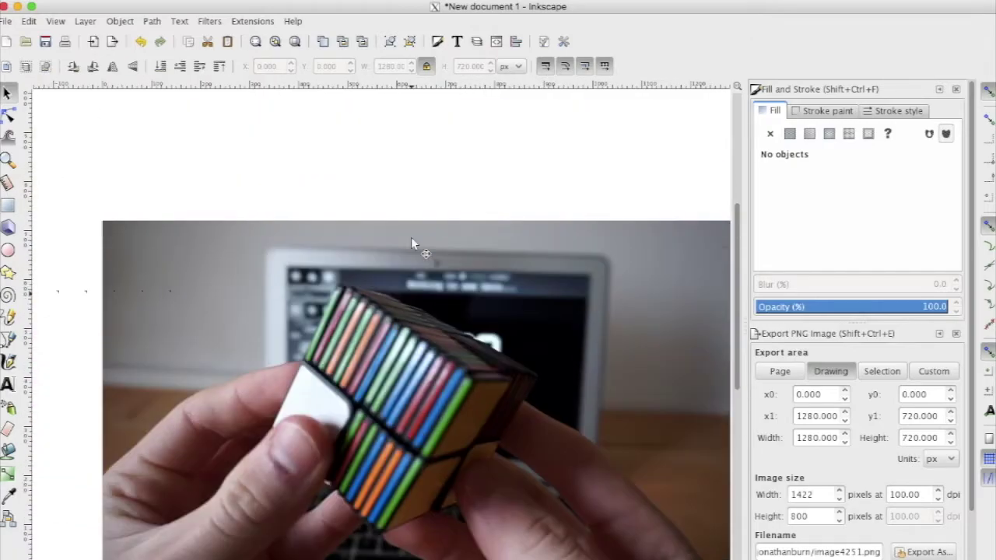
scroll(412, 243, right, 2)
scroll(413, 244, down, 4)
scroll(412, 244, up, 3)
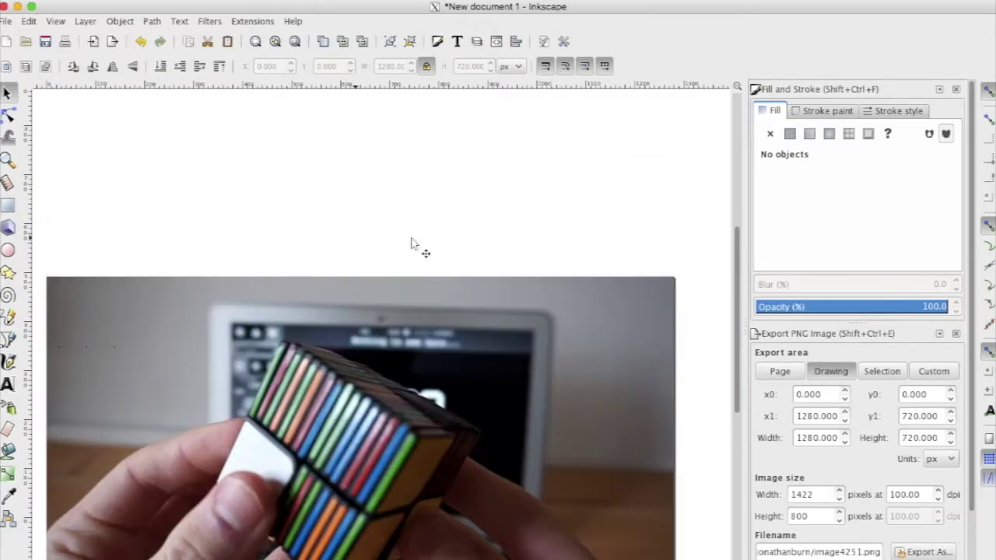
scroll(412, 244, down, 6)
scroll(413, 244, up, 4)
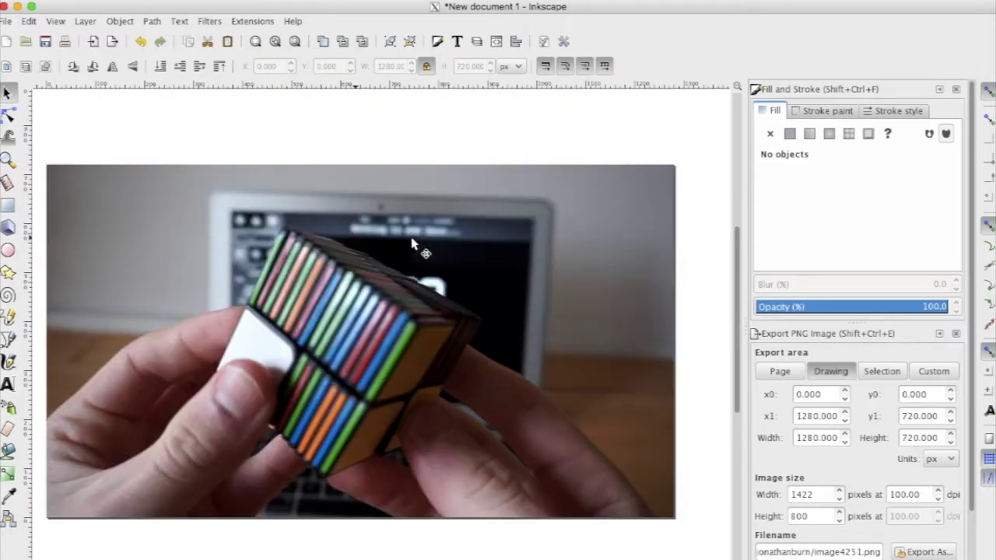
scroll(412, 243, down, 3)
scroll(412, 244, up, 3)
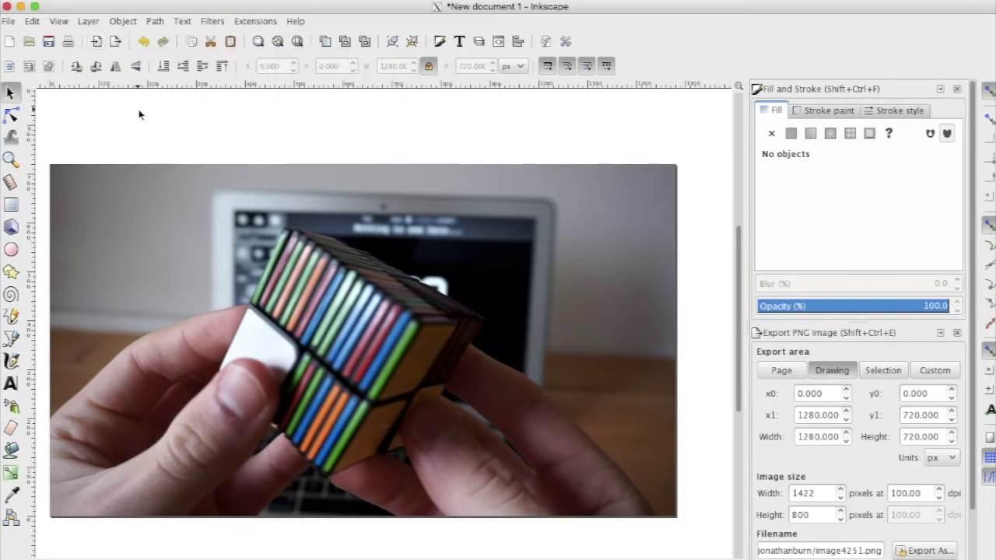
Step: Import and embed rubiks ottoman - done.jpg, move it onto the page, and zoom out
click(102, 45)
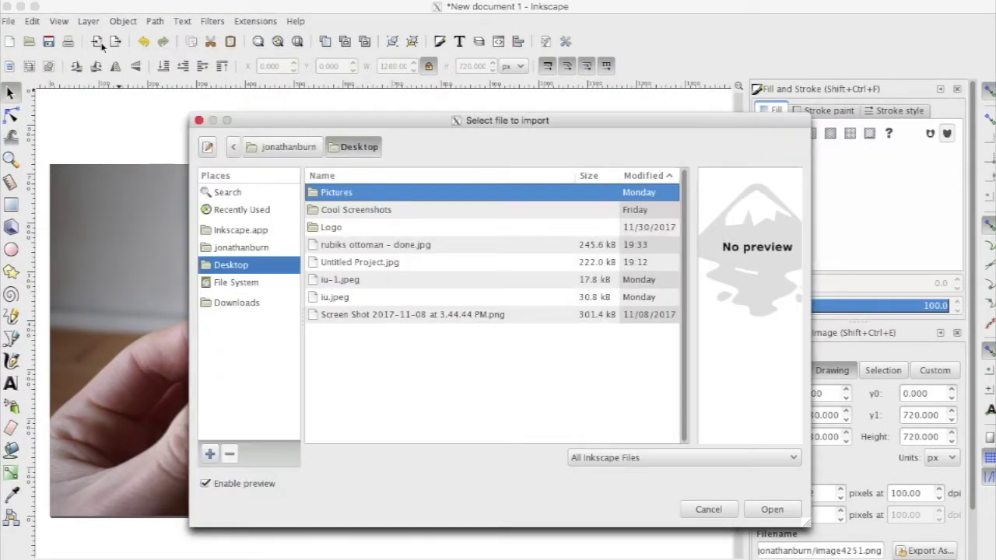
double_click(379, 246)
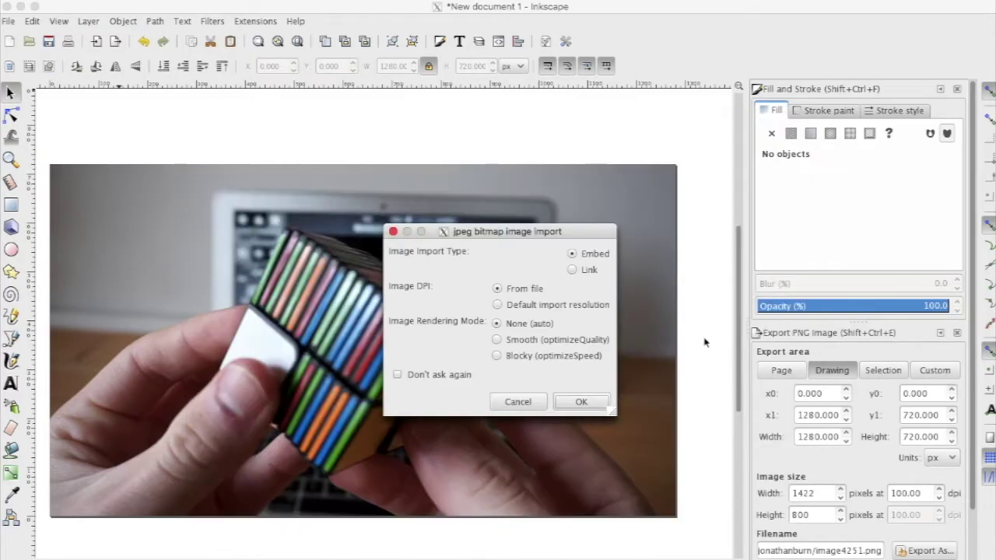
click(582, 401)
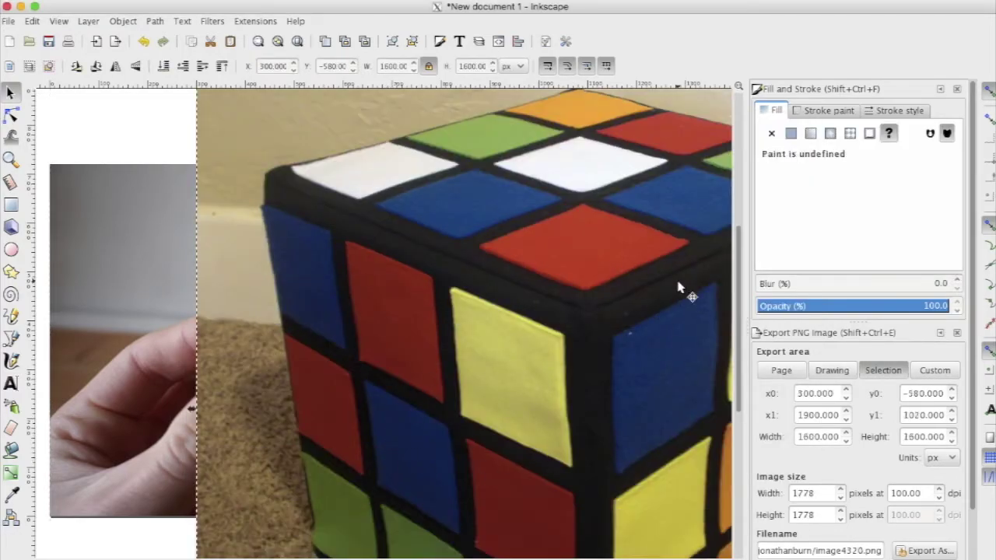
drag(678, 285, 495, 286)
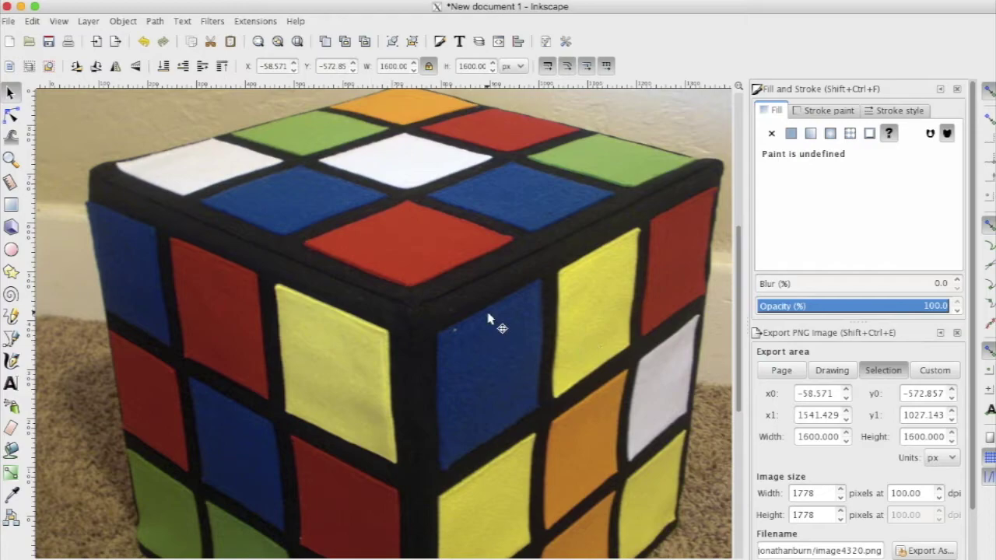
key(minus)
key(3)
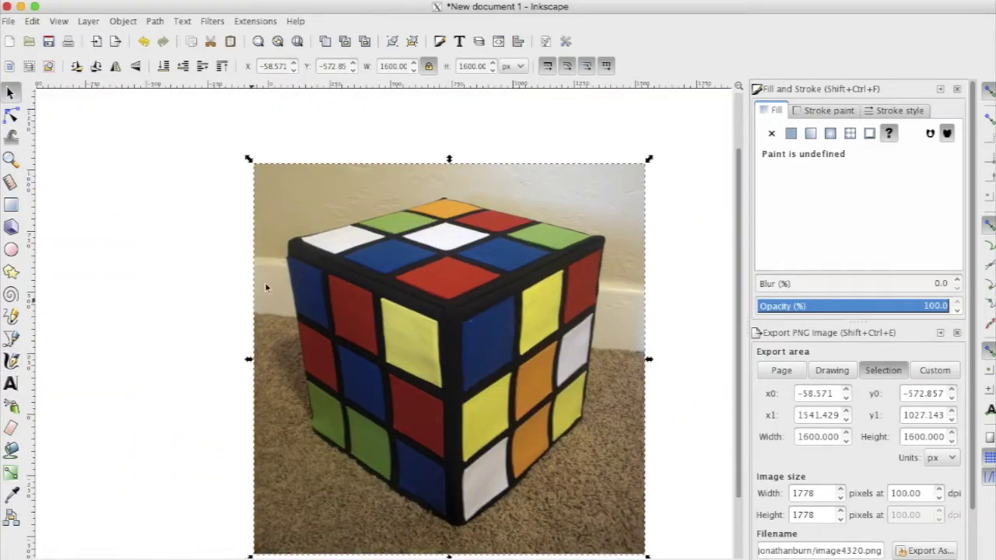
click(12, 340)
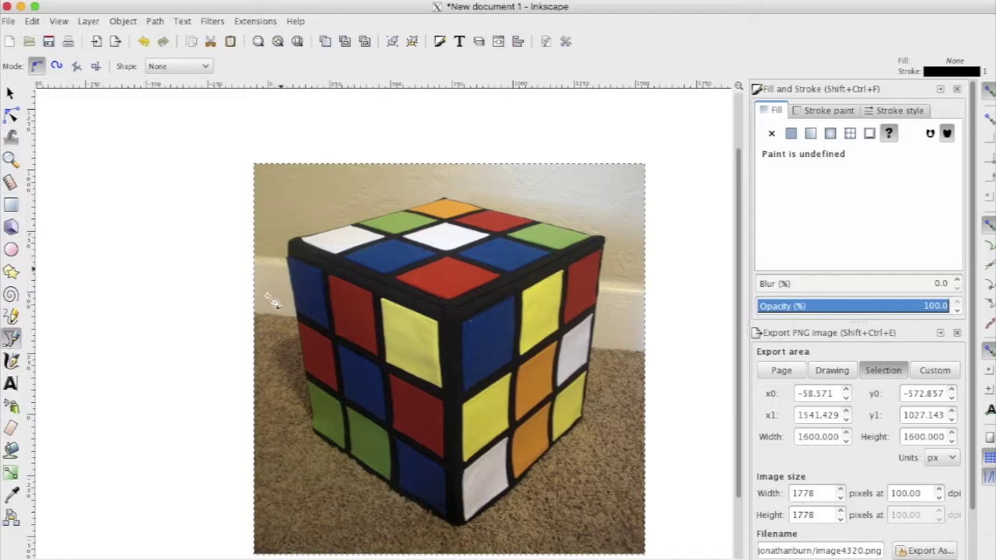
Step: Start the cube outline with nodes at its left-top, back-top and right corners
click(287, 243)
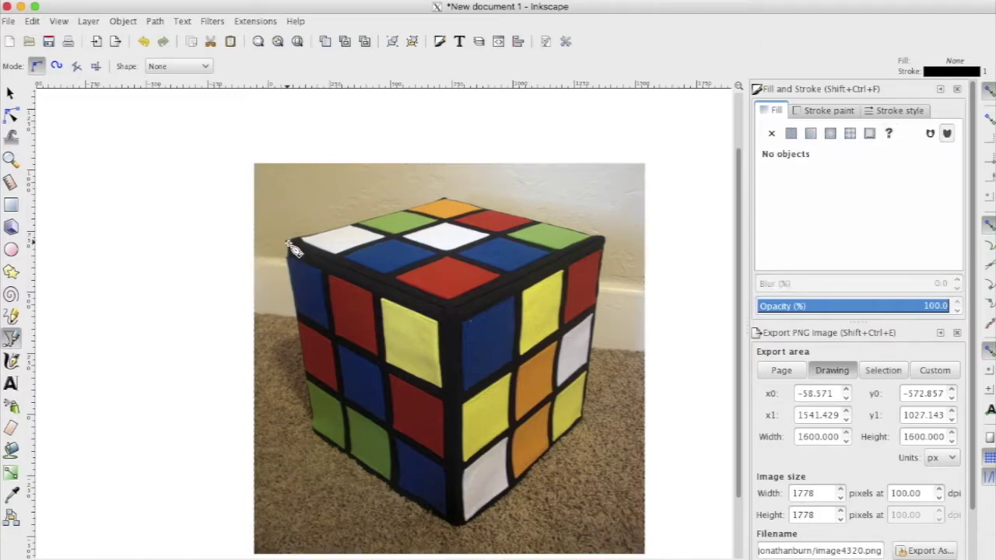
click(445, 199)
click(605, 239)
scroll(611, 249, up, 4)
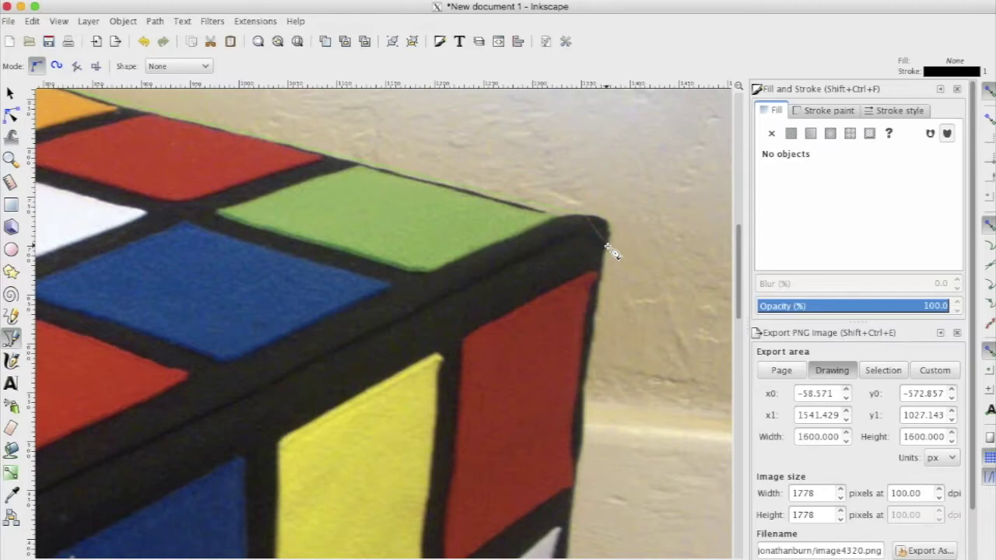
scroll(600, 311, down, 10)
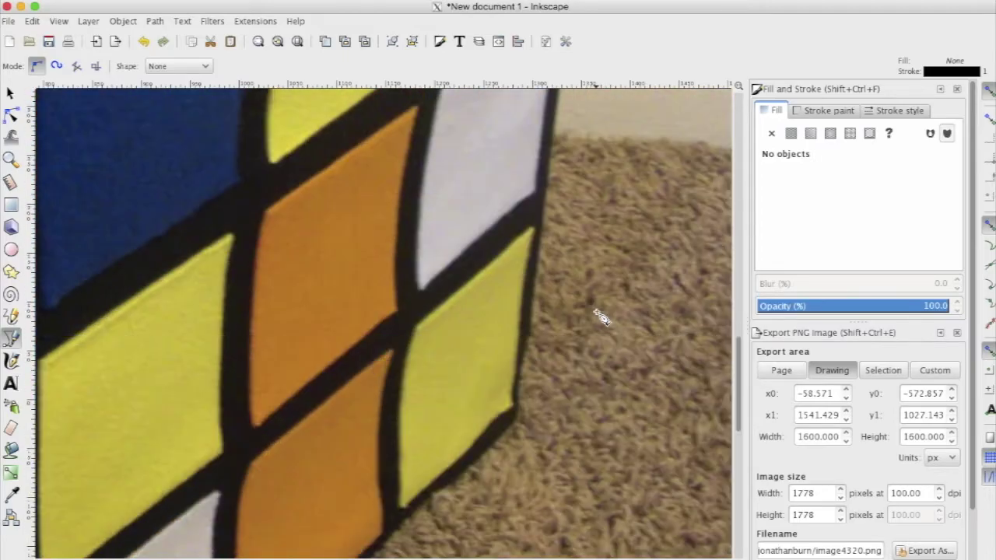
Step: Add nodes at the cube's lower-right and bottom corners and close the outline
click(516, 414)
scroll(516, 418, down, 2)
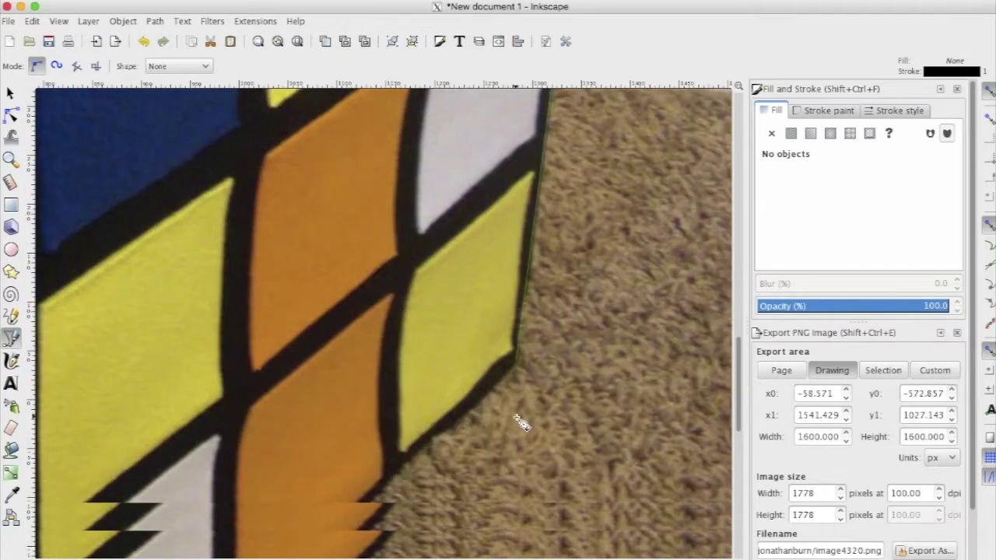
scroll(521, 422, down, 10)
scroll(519, 422, up, 4)
scroll(519, 423, right, 2)
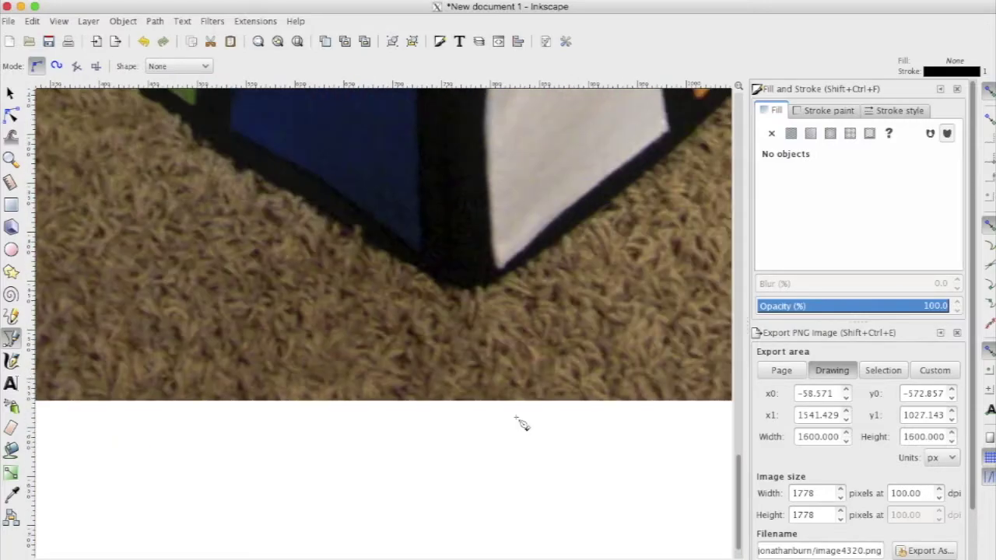
click(499, 278)
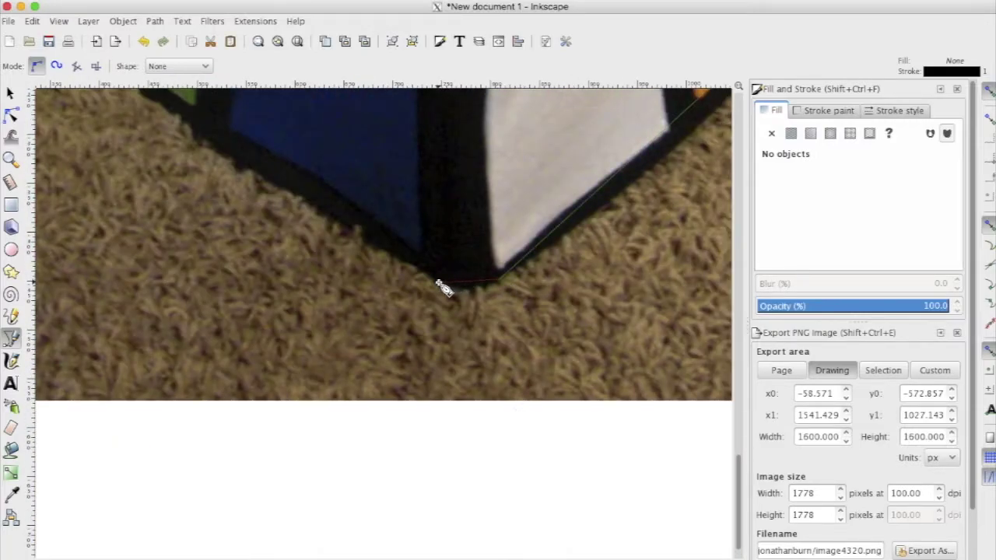
scroll(445, 285, up, 5)
scroll(444, 285, down, 5)
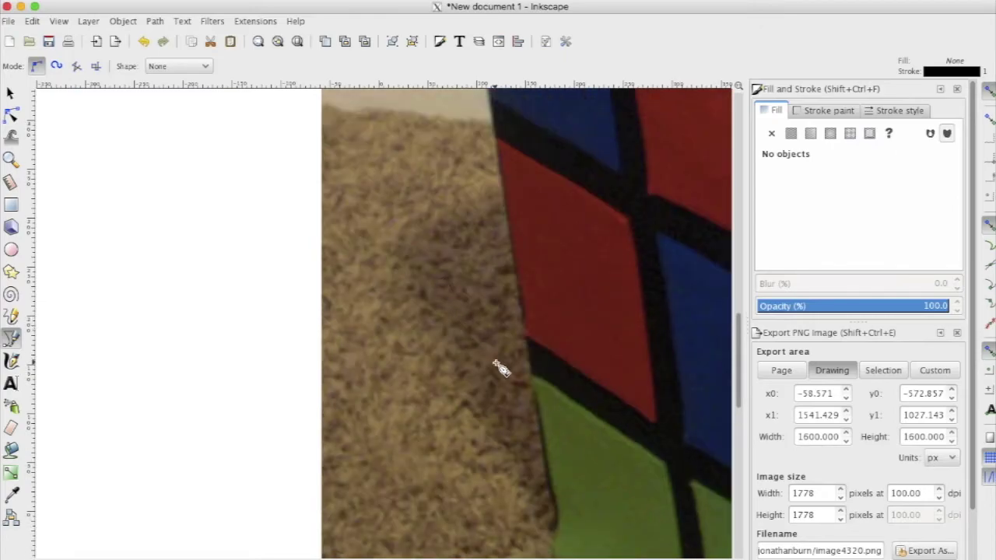
scroll(500, 366, down, 5)
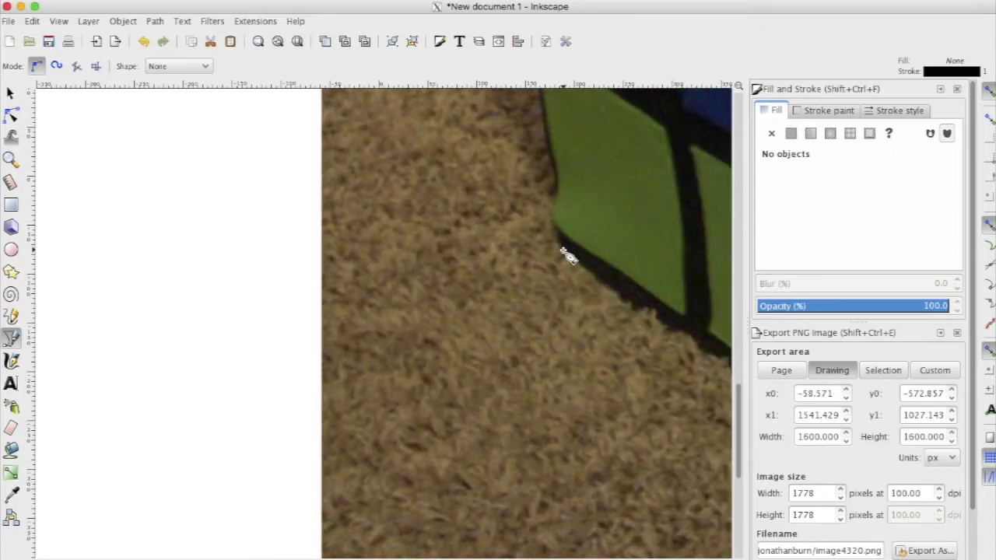
scroll(567, 257, up, 5)
scroll(567, 256, down, 5)
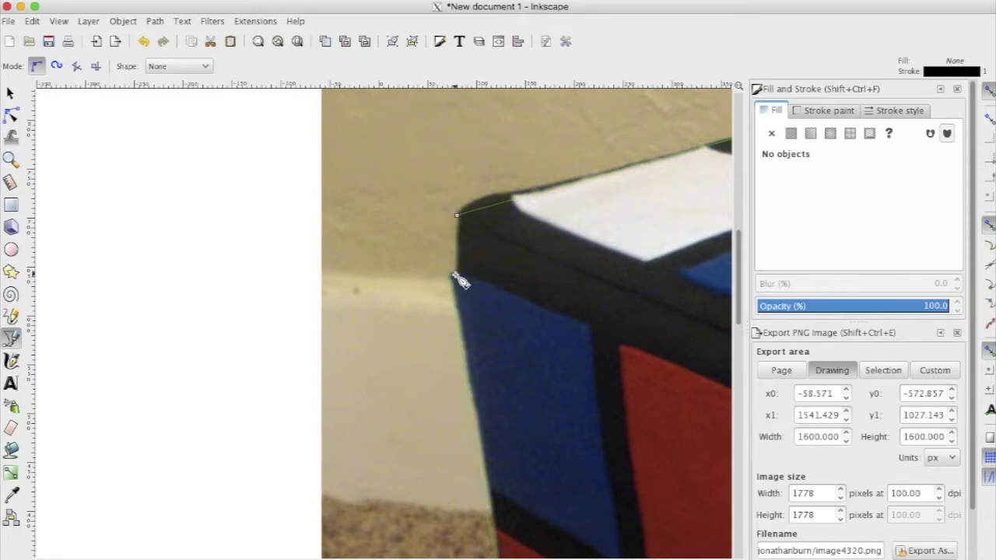
click(456, 215)
Step: With the Node tool, drag the outline's top, right and top-left nodes onto the cube's corners
scroll(558, 195, right, 5)
scroll(537, 194, up, 10)
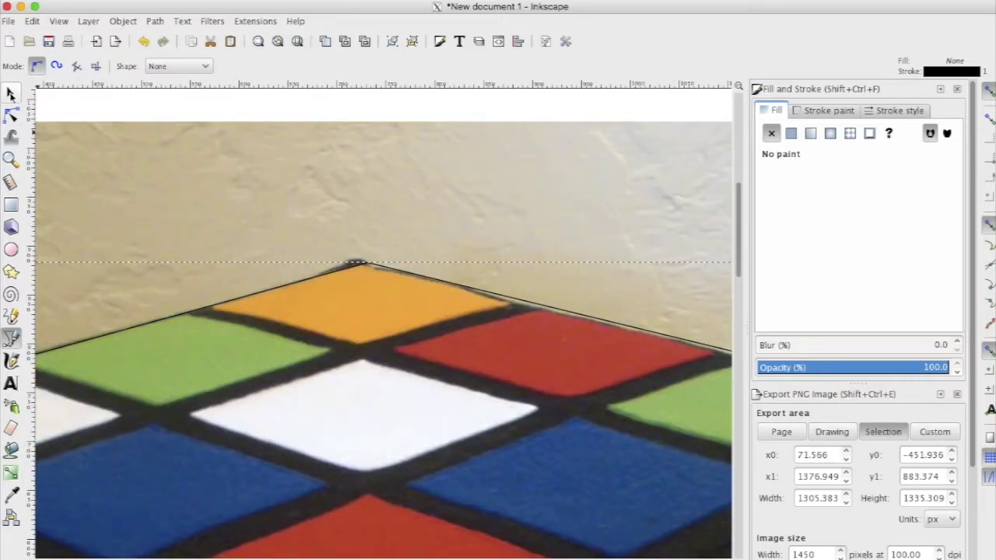
click(11, 115)
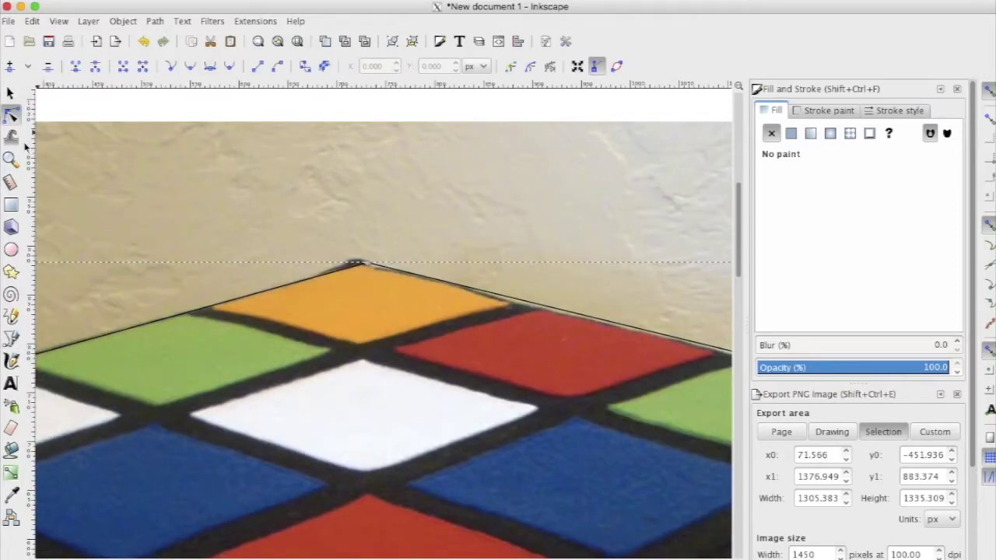
drag(358, 263, 356, 264)
scroll(512, 319, down, 4)
scroll(511, 320, right, 10)
scroll(512, 319, right, 4)
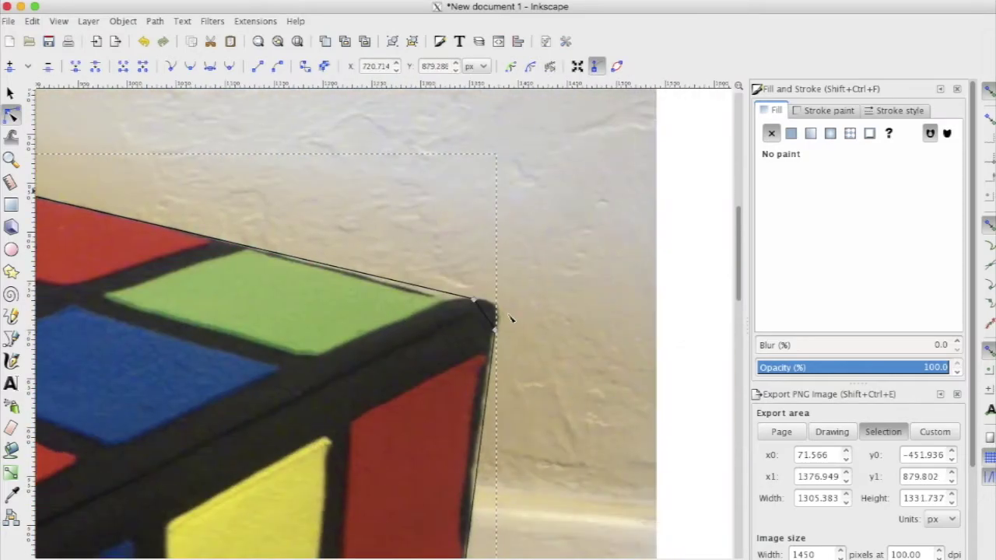
drag(489, 316, 491, 308)
scroll(507, 382, down, 10)
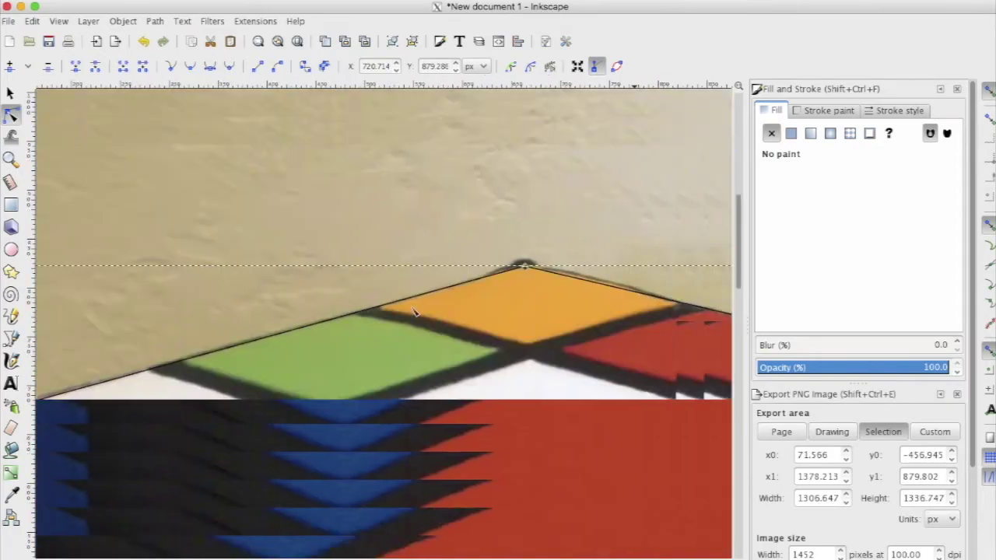
scroll(413, 308, left, 5)
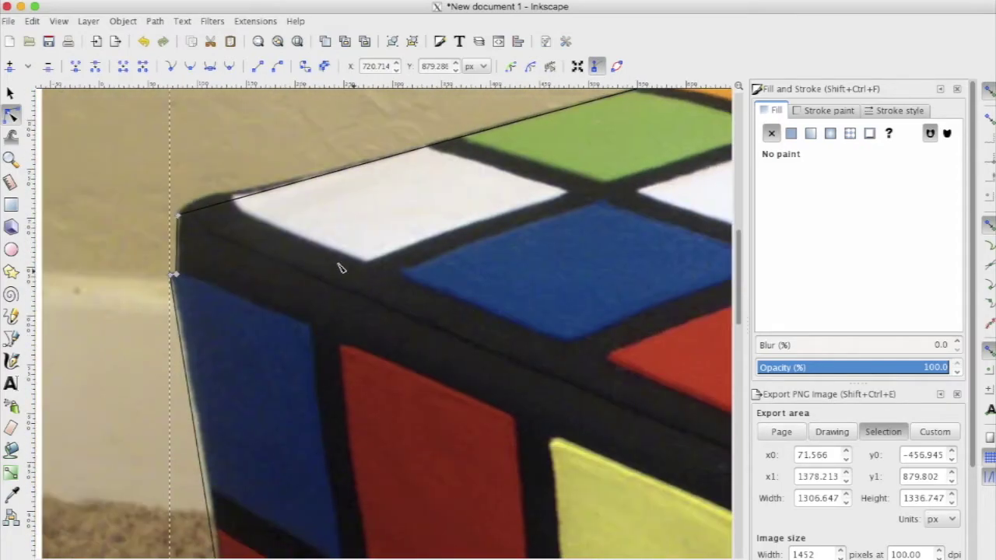
drag(209, 209, 184, 212)
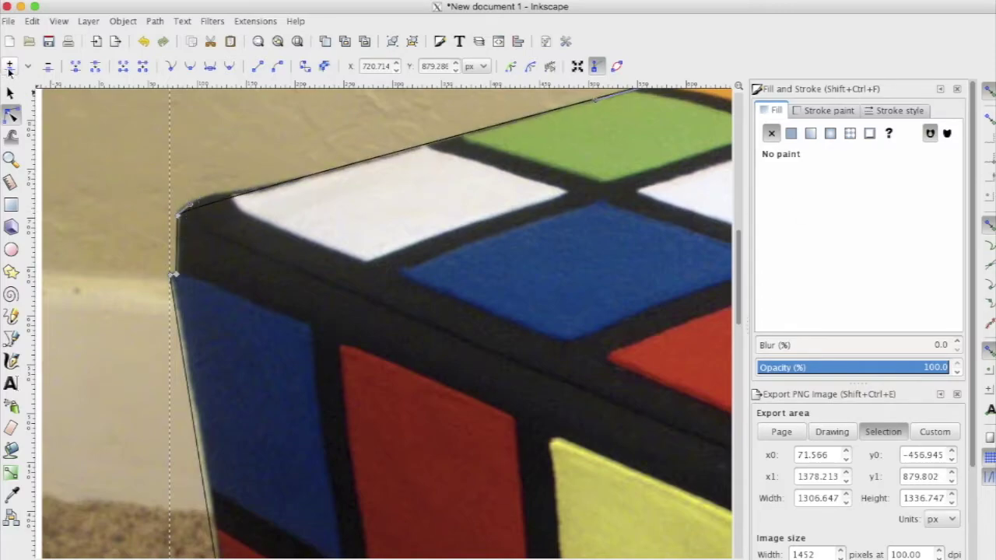
scroll(449, 155, down, 4)
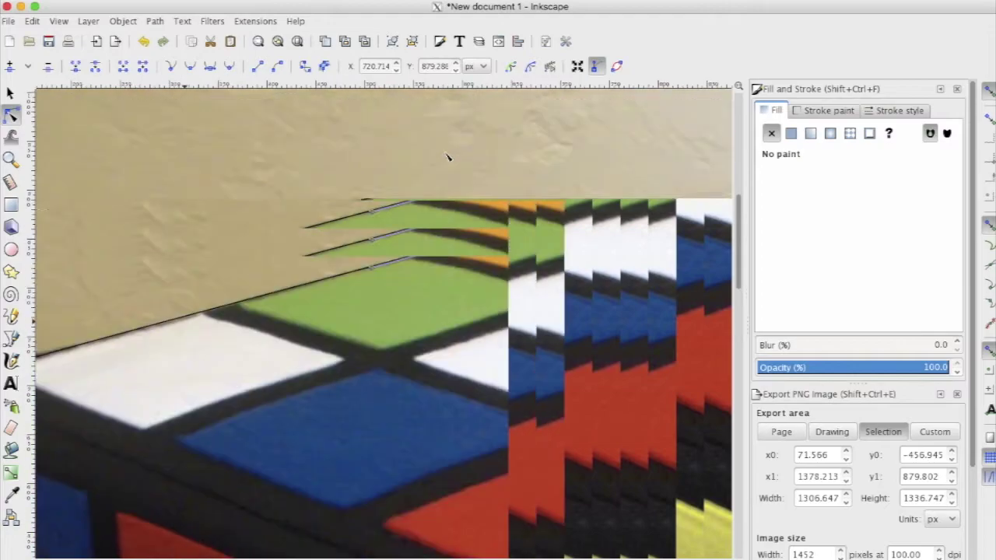
scroll(449, 156, up, 4)
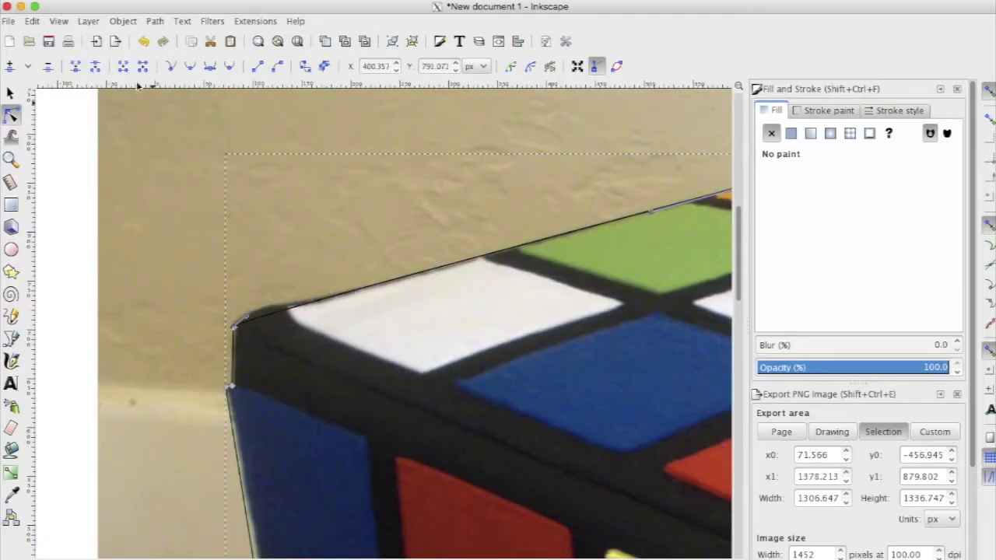
Step: Add a smooth node on the top edge and curve the outline along the cube's rounded top-left corner
double_click(472, 259)
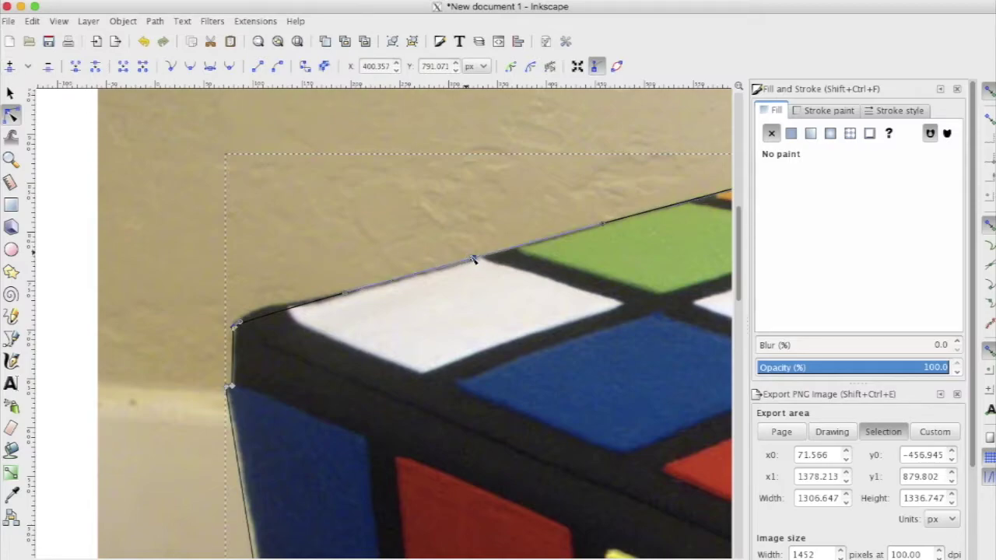
drag(473, 259, 386, 284)
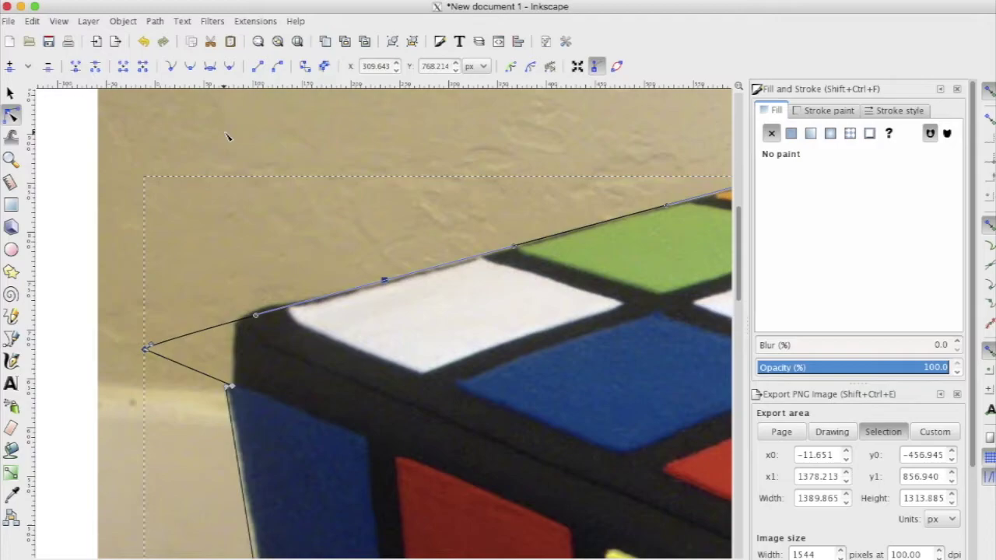
key(z)
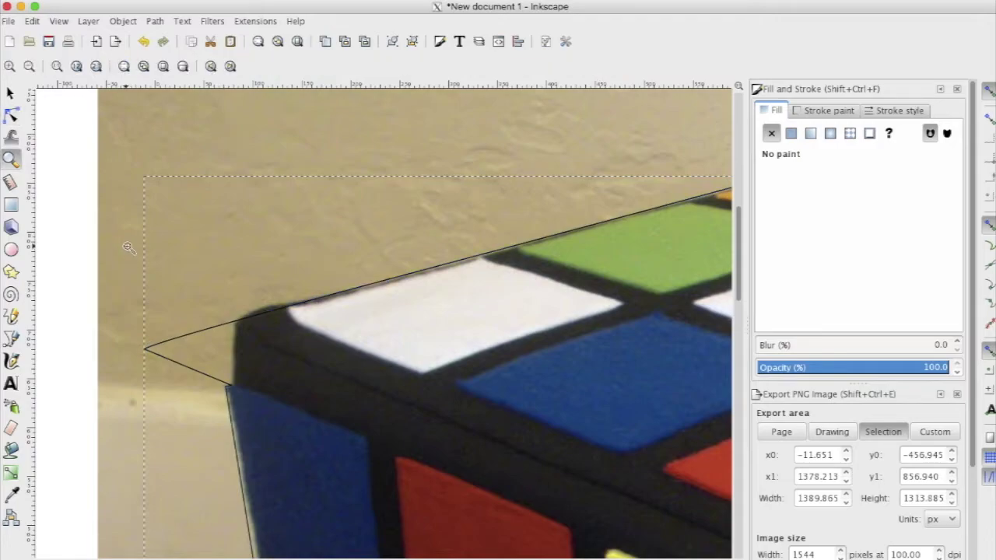
key(ctrl+z)
click(11, 93)
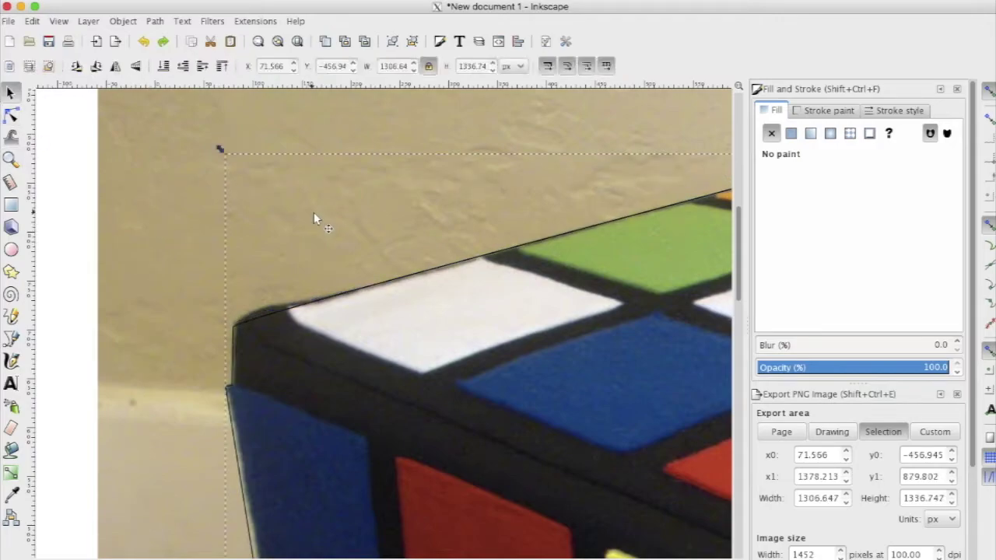
click(12, 117)
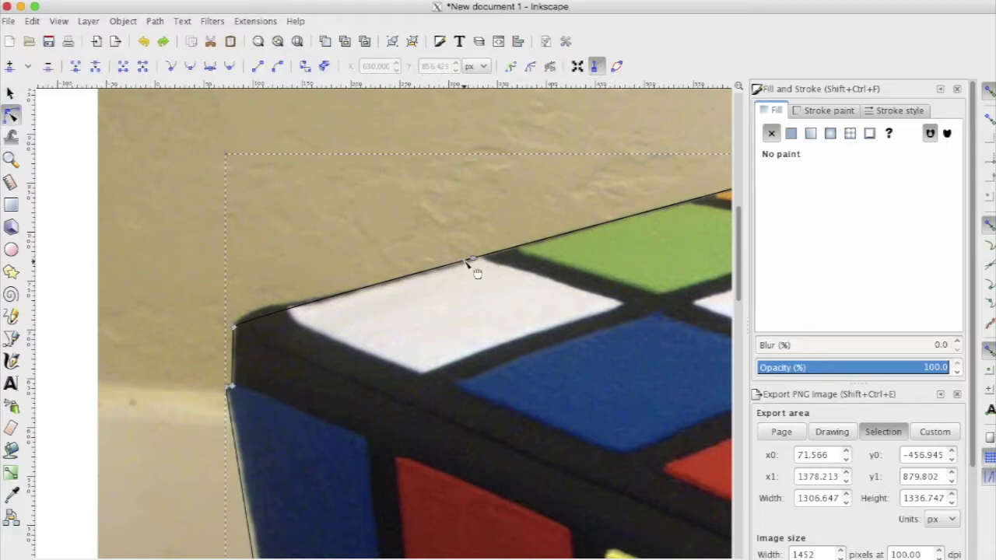
drag(473, 261, 326, 271)
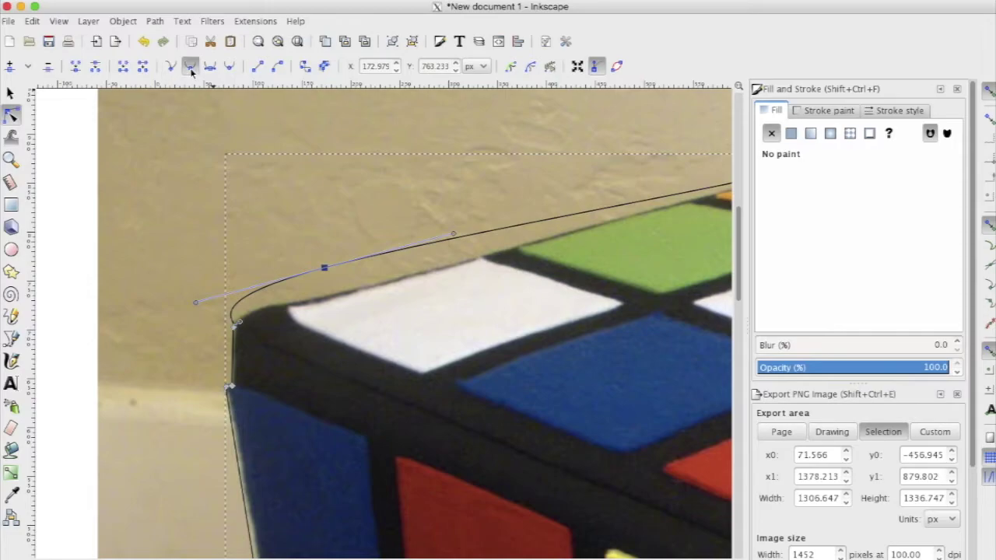
click(234, 66)
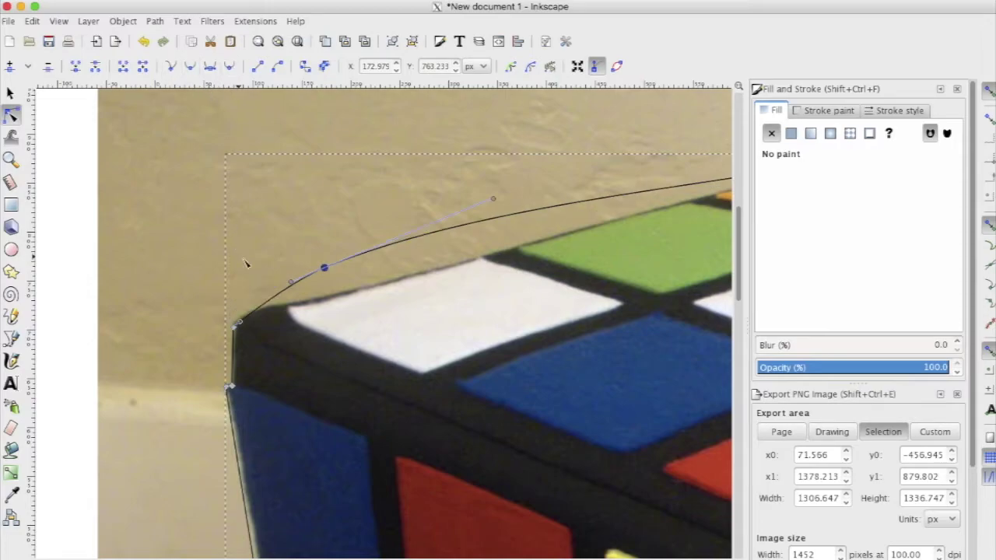
drag(325, 268, 280, 306)
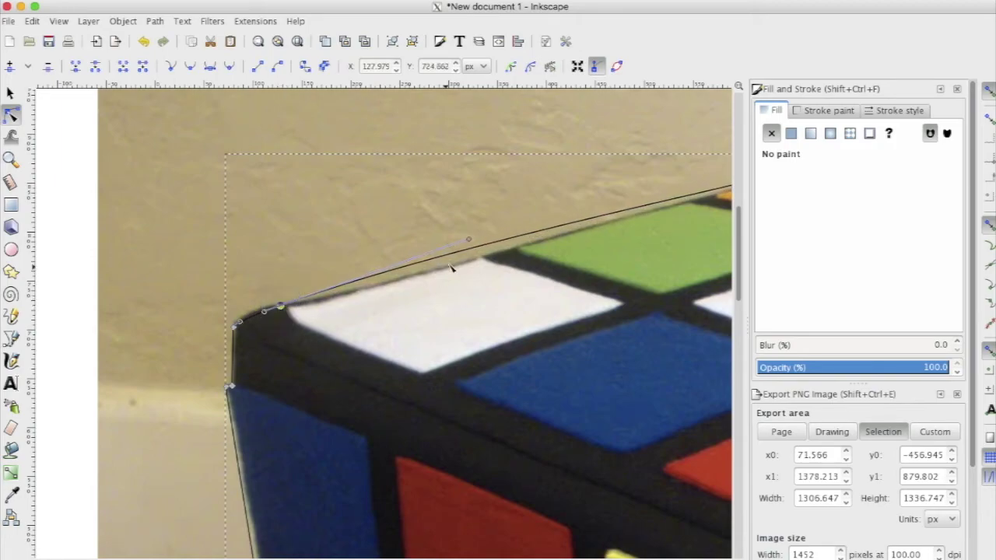
drag(471, 243, 336, 293)
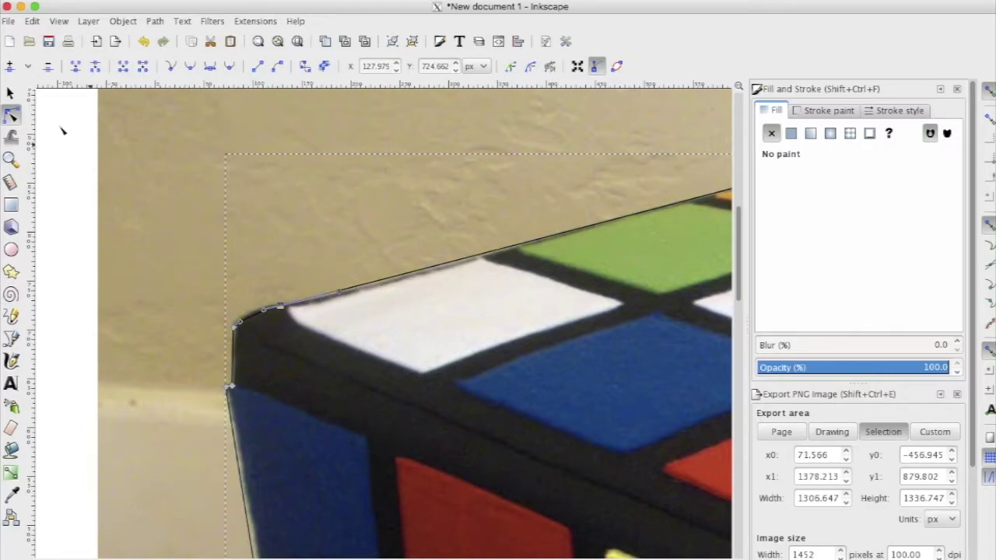
Step: Trace a closed Bezier outline around the cube's upper-left edge and rounded corner, then deselect it
click(11, 92)
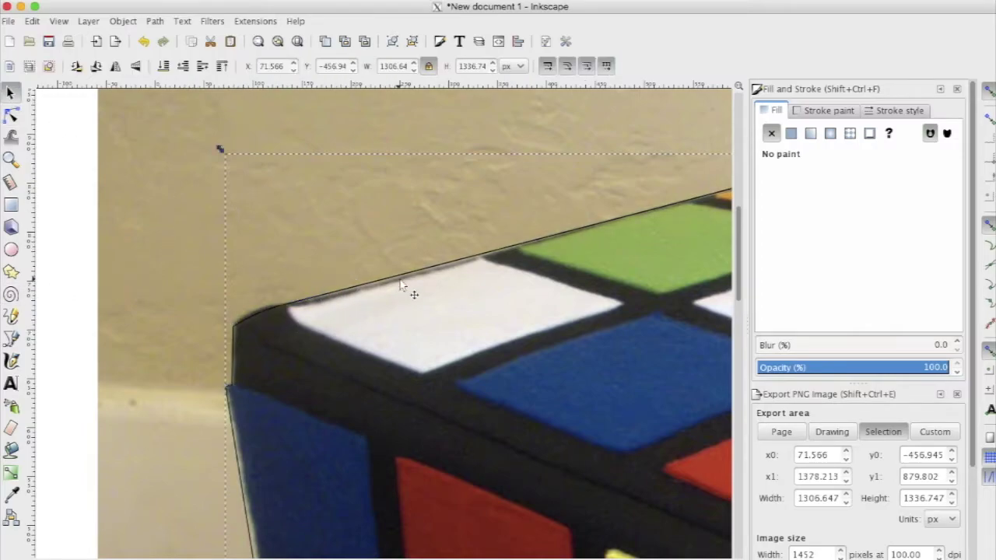
scroll(406, 286, right, 5)
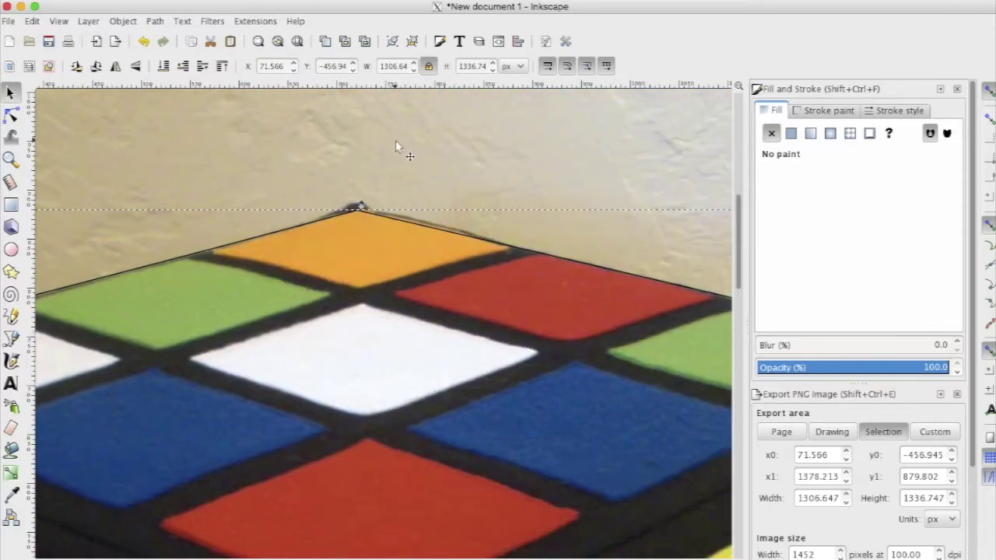
scroll(396, 141, up, 3)
scroll(395, 141, left, 5)
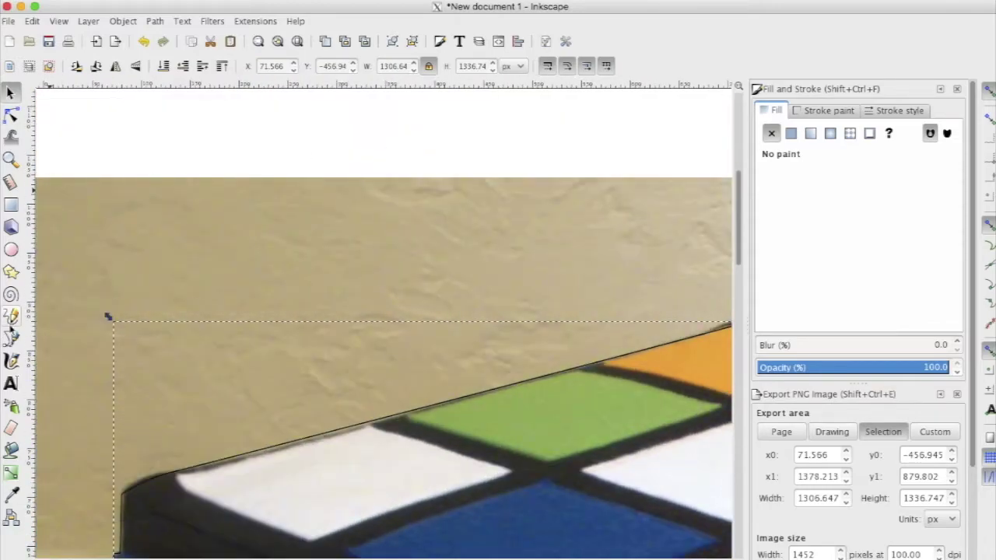
click(11, 337)
click(158, 166)
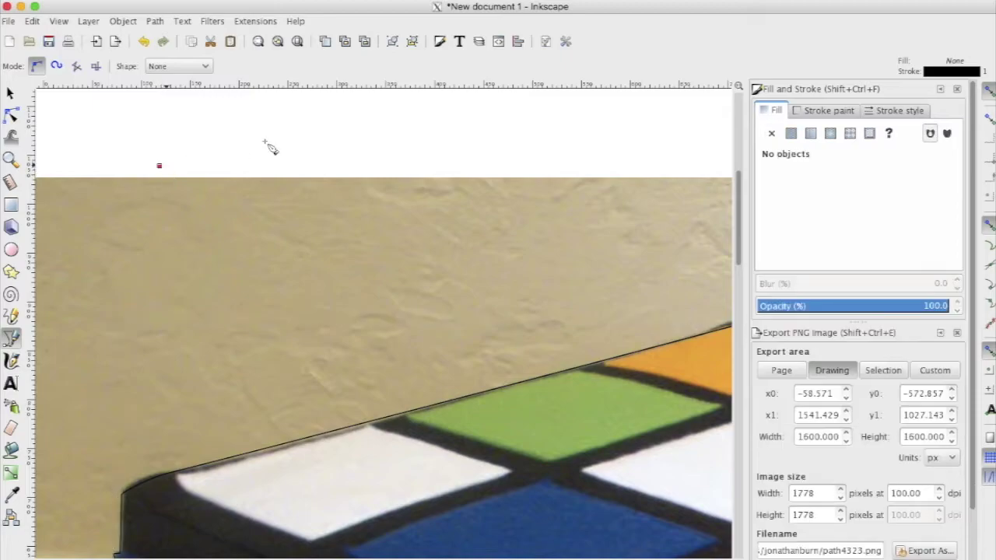
click(307, 140)
drag(365, 237, 367, 284)
drag(263, 364, 207, 360)
drag(111, 280, 105, 235)
click(161, 167)
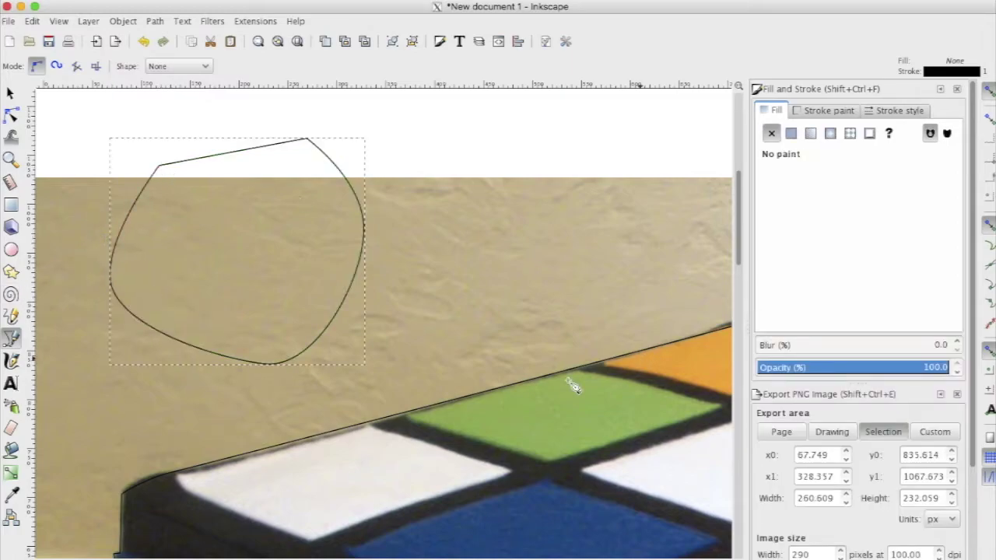
key(Delete)
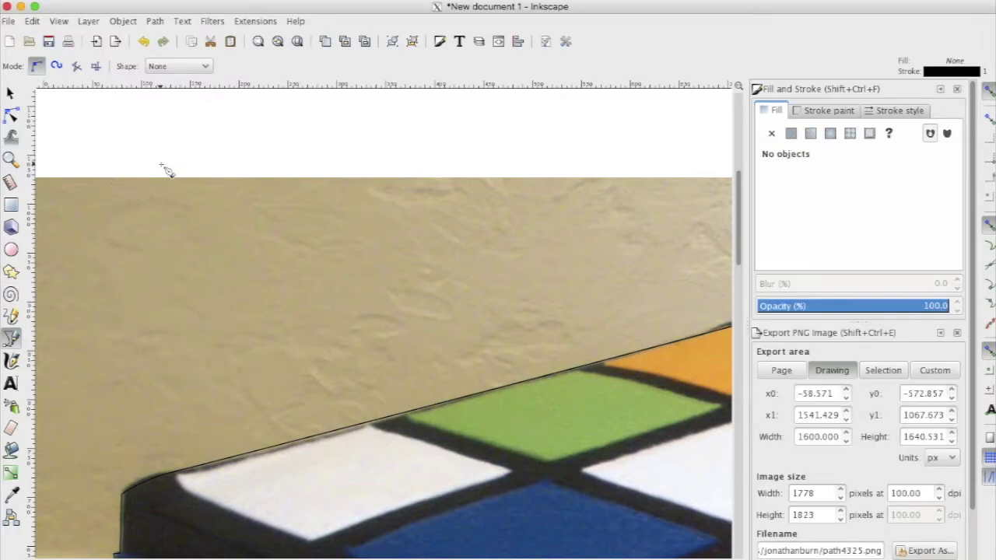
Step: Select the traced outline and the cube photo, and clip the photo to the outline
click(17, 91)
scroll(376, 316, down, 10)
scroll(376, 317, up, 5)
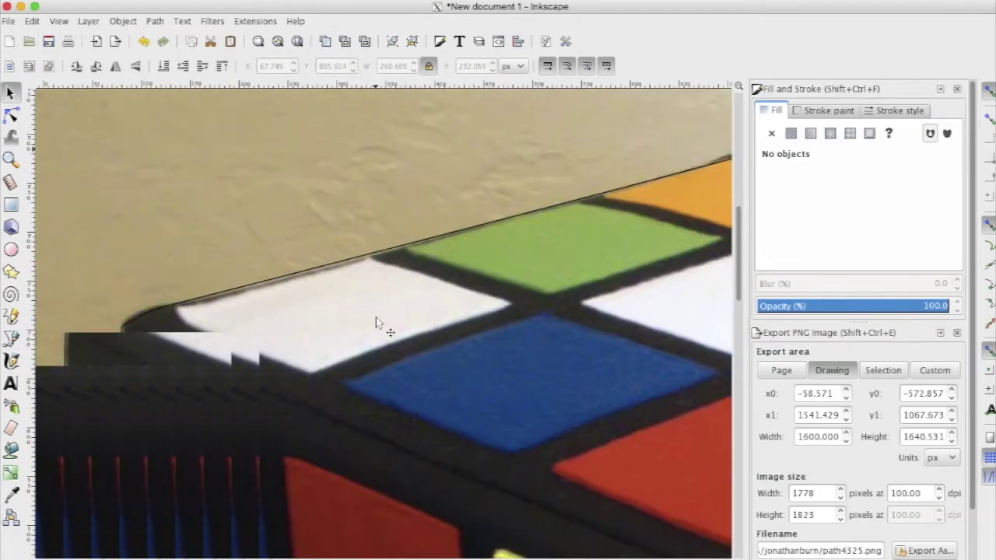
click(311, 288)
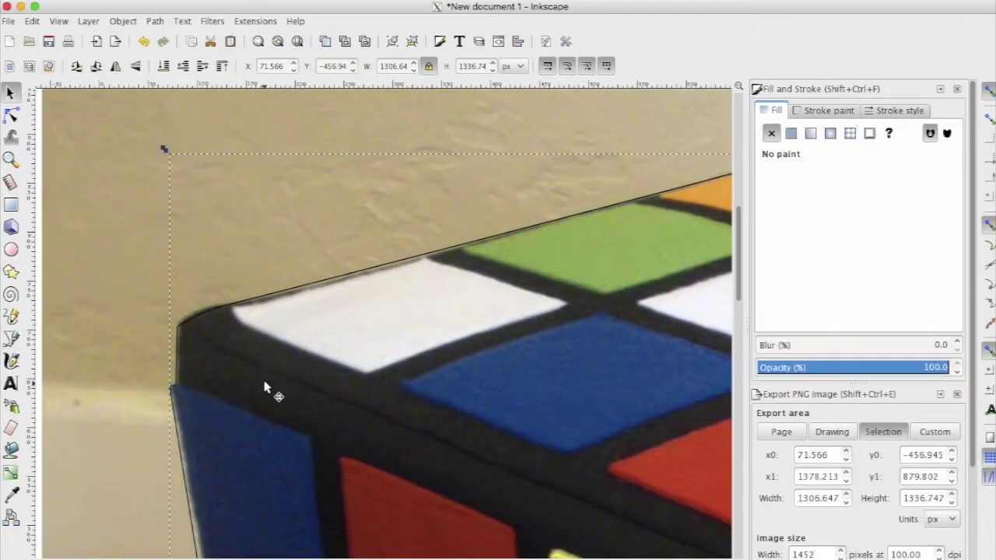
shift+click(130, 196)
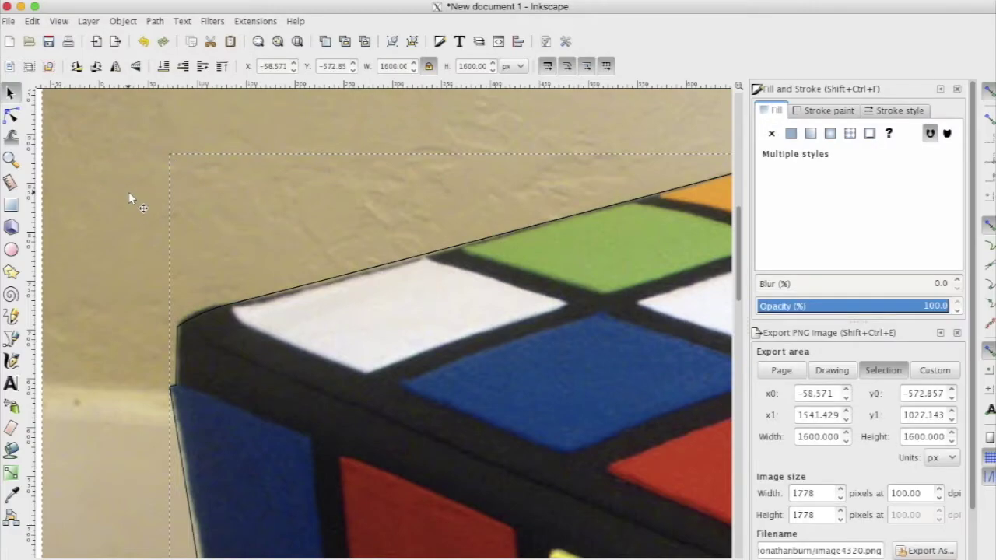
right_click(120, 248)
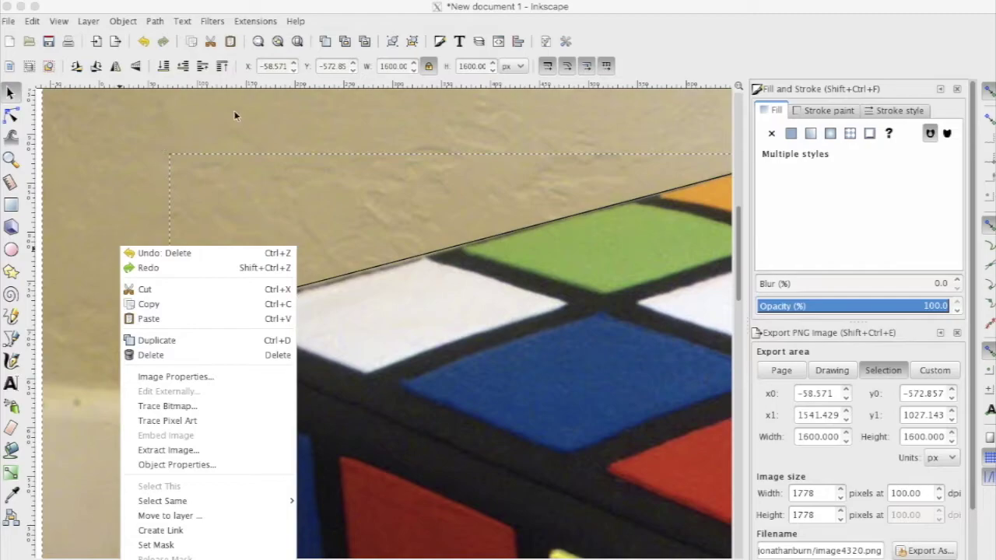
click(395, 200)
scroll(511, 196, down, 5)
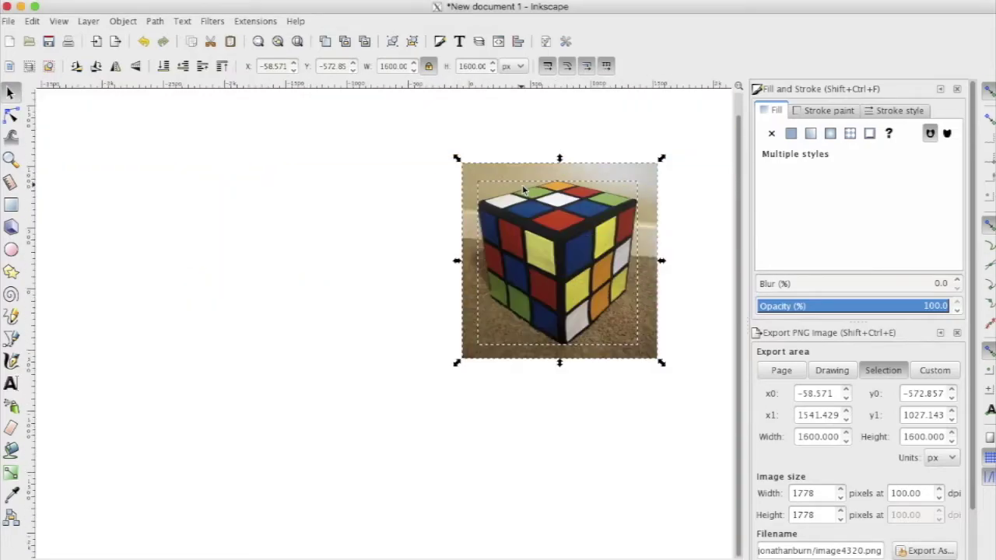
right_click(492, 169)
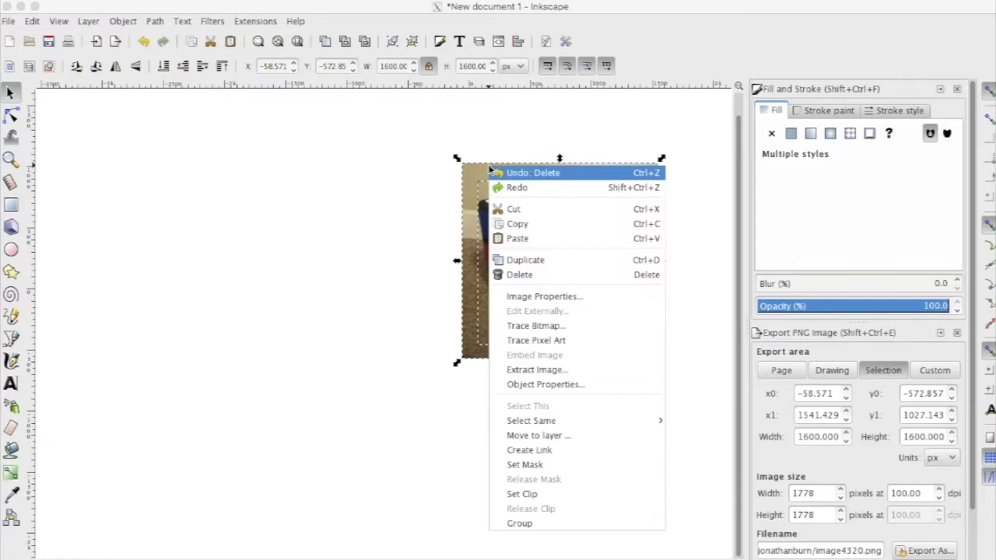
click(580, 495)
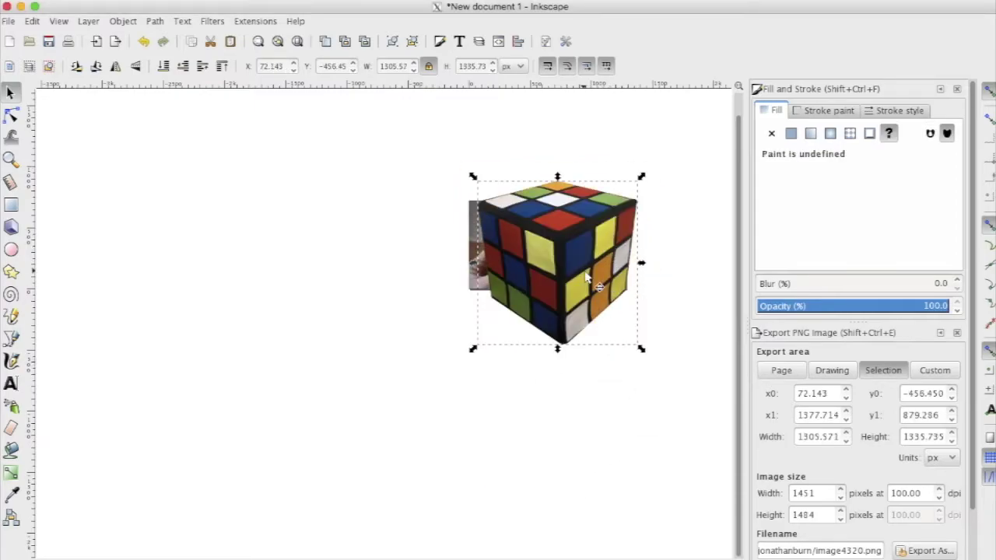
Step: Zoom to the clipped cube and scale it down to about 640 × 655 px
key(3)
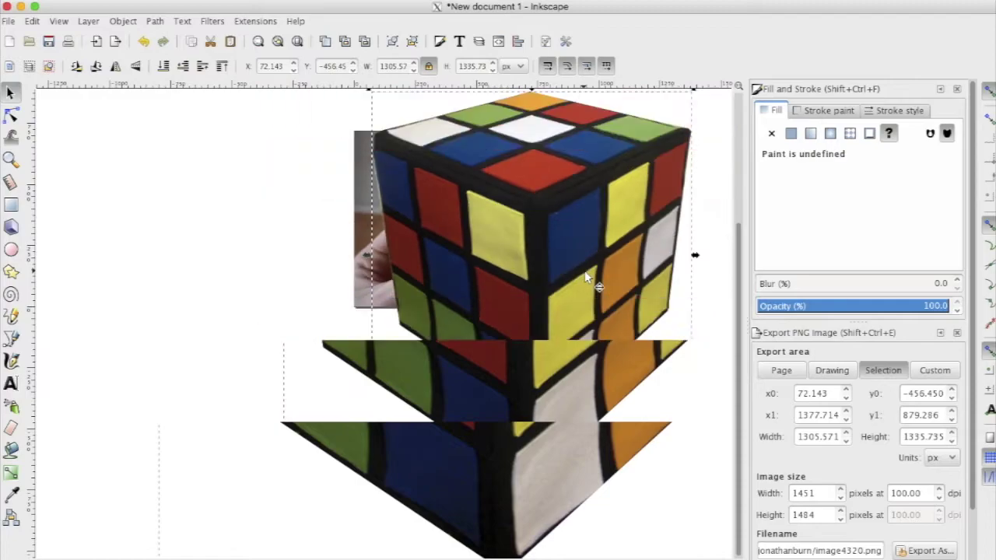
scroll(600, 375, right, 5)
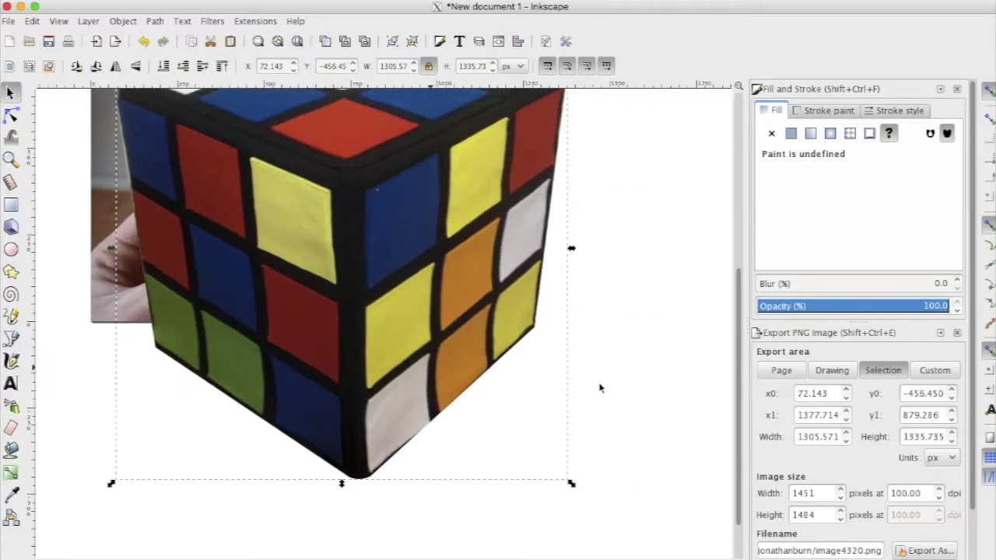
drag(573, 485, 394, 257)
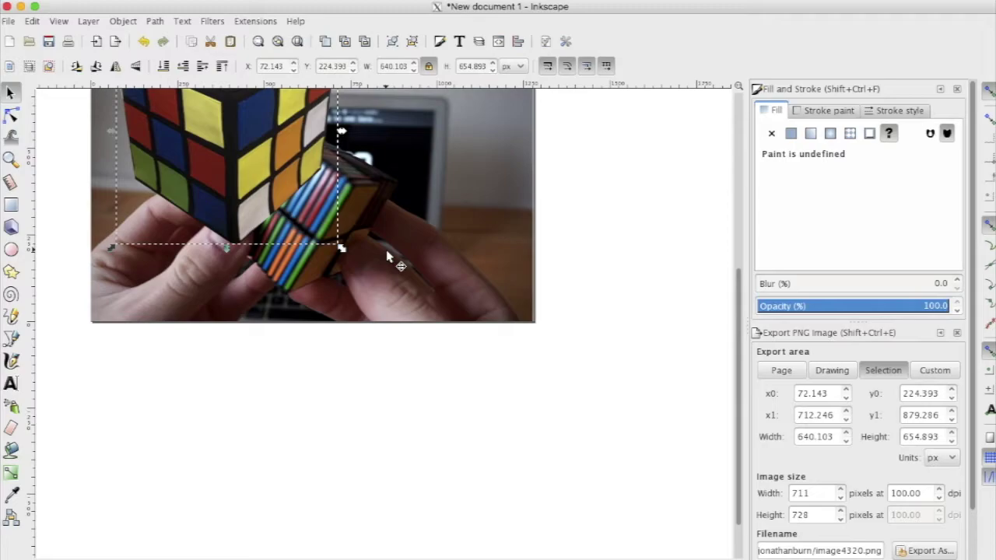
Step: Shrink the cube cut-out to about 429 × 439 px and place it in the photo's right hand
scroll(389, 257, up, 7)
scroll(389, 257, left, 3)
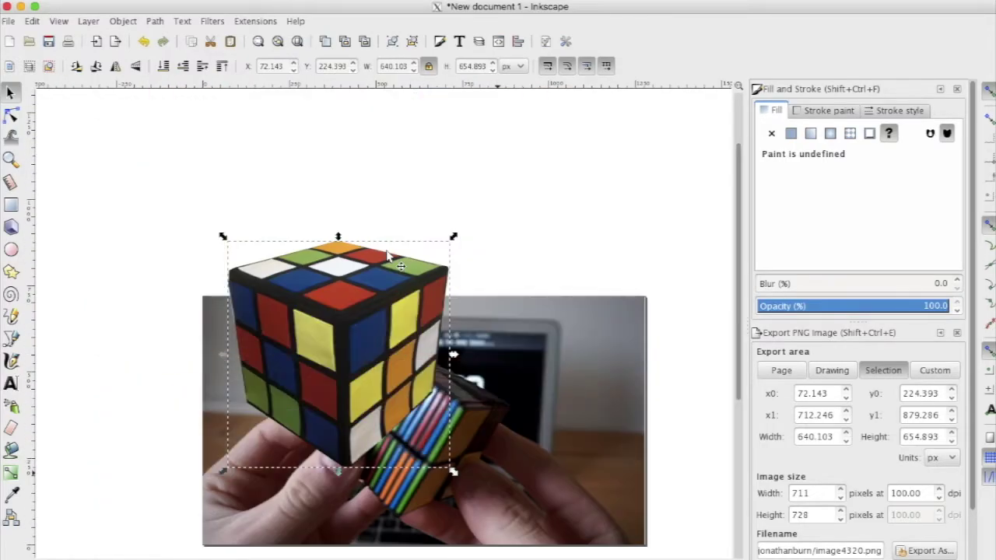
scroll(389, 257, down, 5)
drag(339, 167, 547, 277)
drag(660, 410, 590, 334)
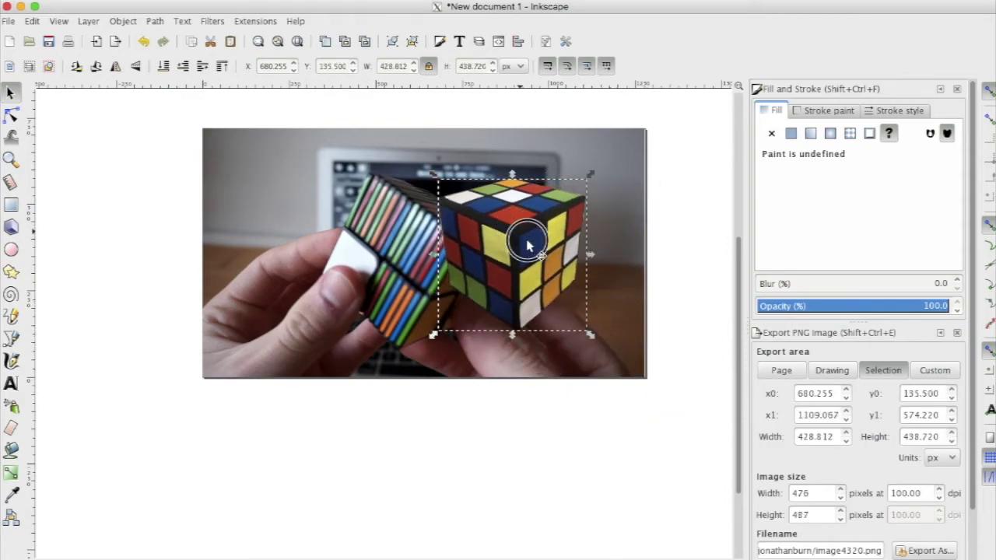
drag(525, 231, 574, 278)
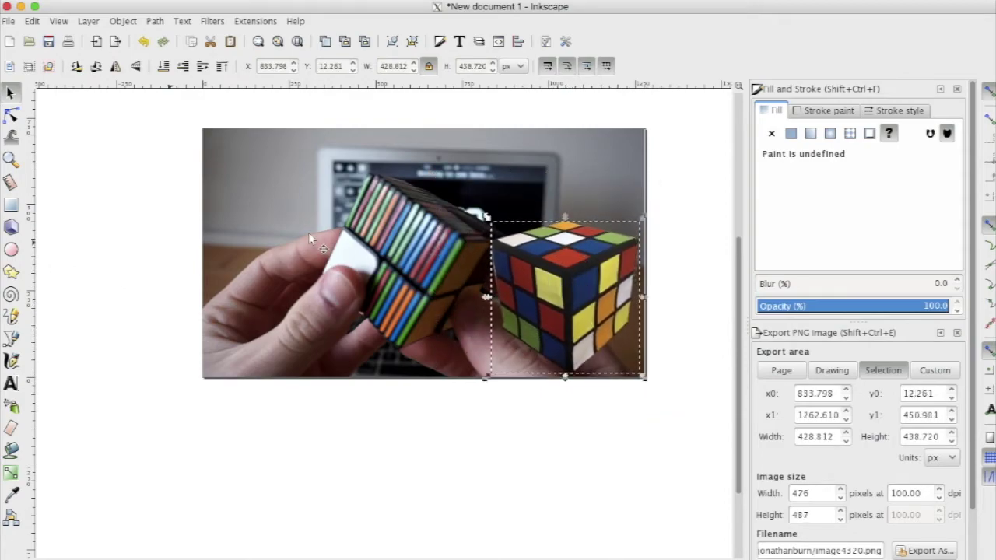
click(158, 230)
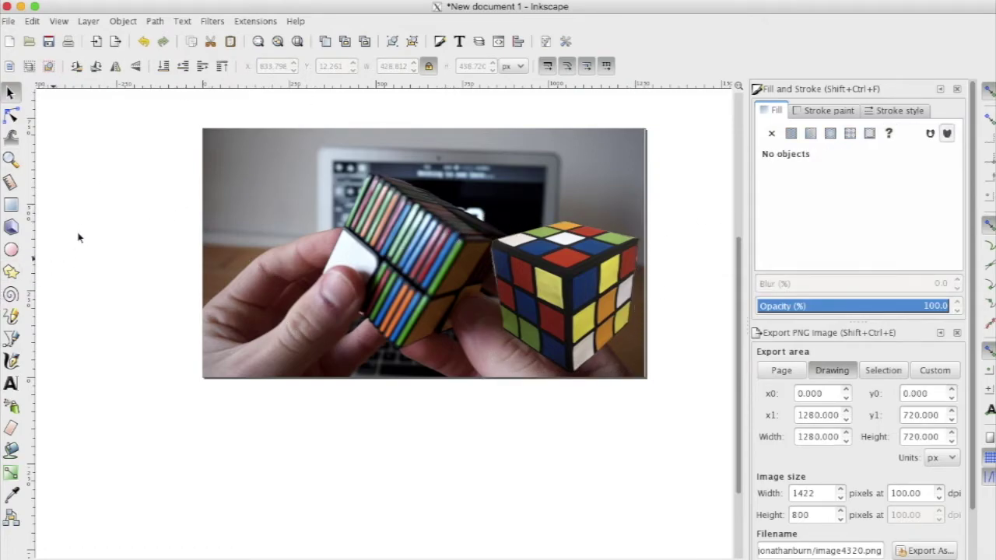
click(11, 204)
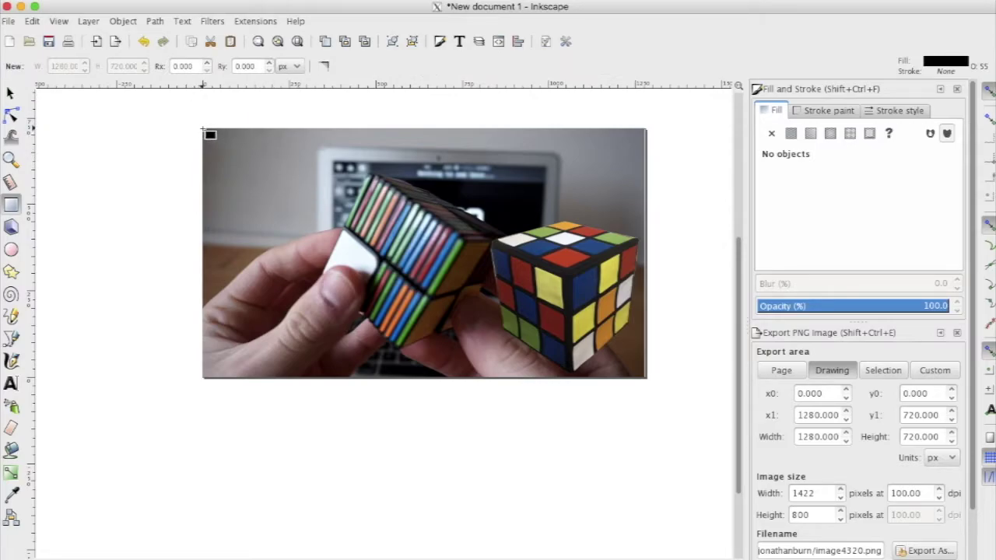
Step: Draw a roughly 661 × 727 px rectangle over the photo's left half with a linear gradient fill
drag(204, 130, 425, 381)
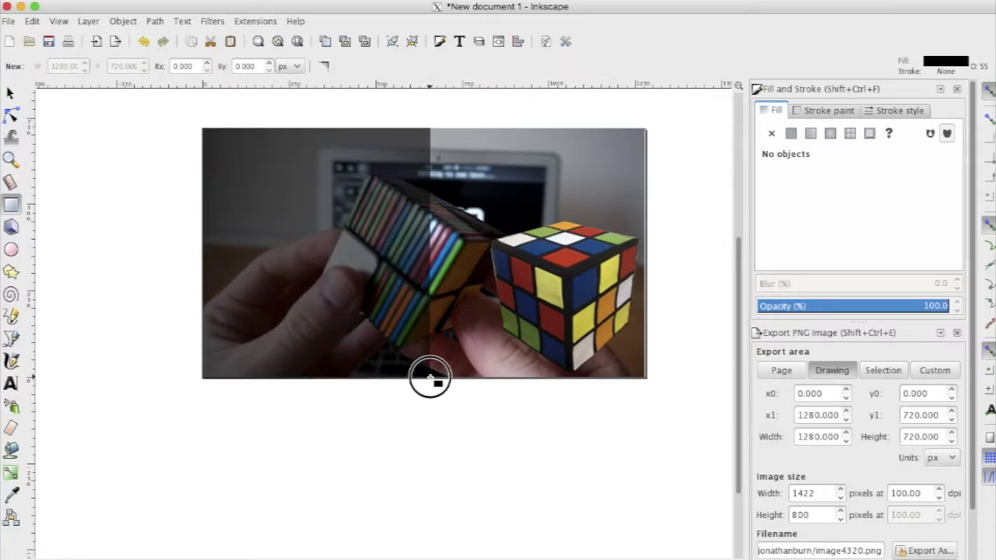
drag(430, 381, 430, 380)
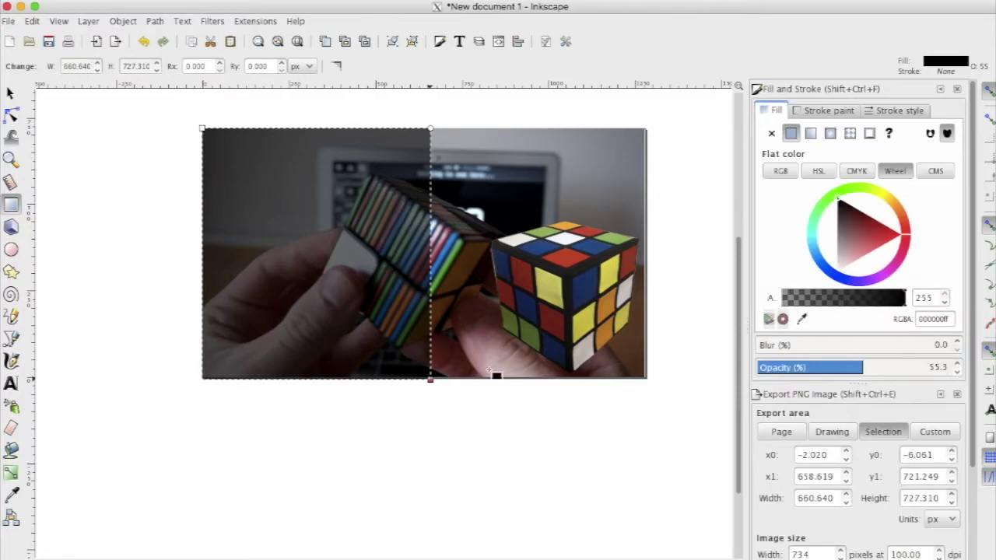
click(813, 132)
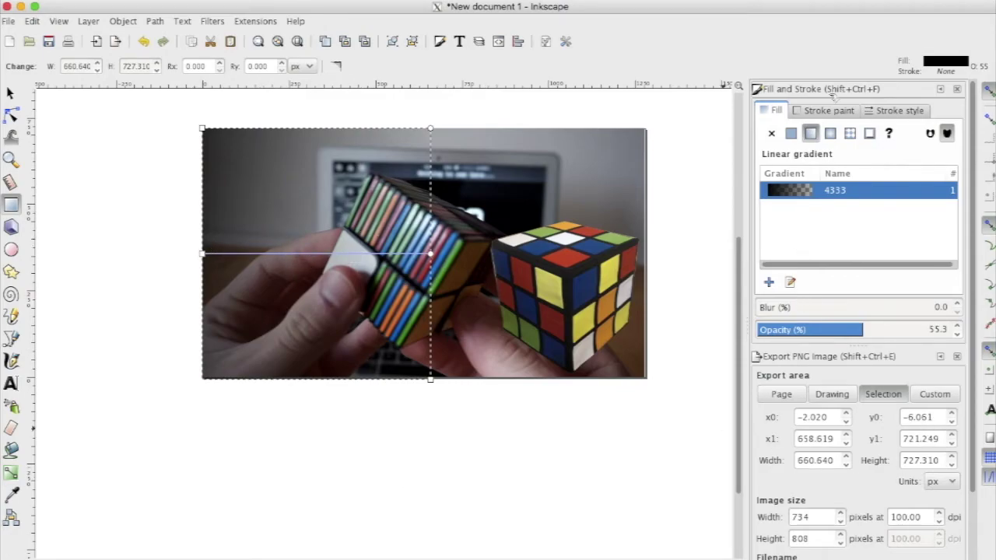
click(854, 190)
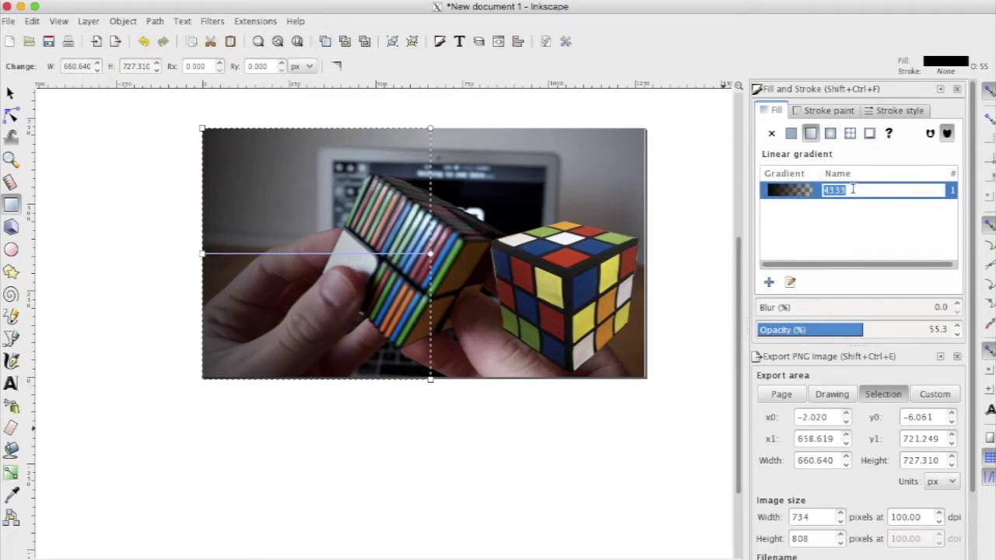
click(776, 197)
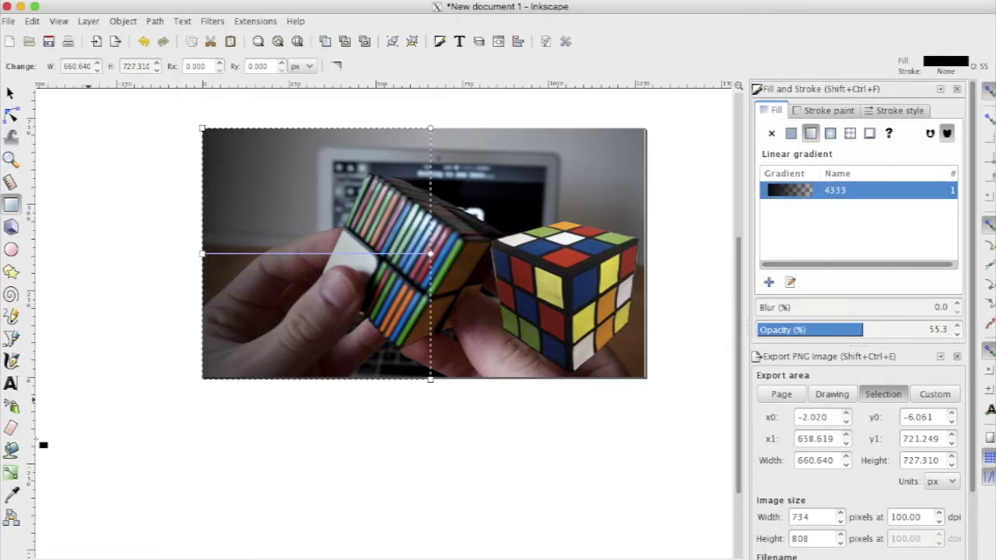
click(11, 473)
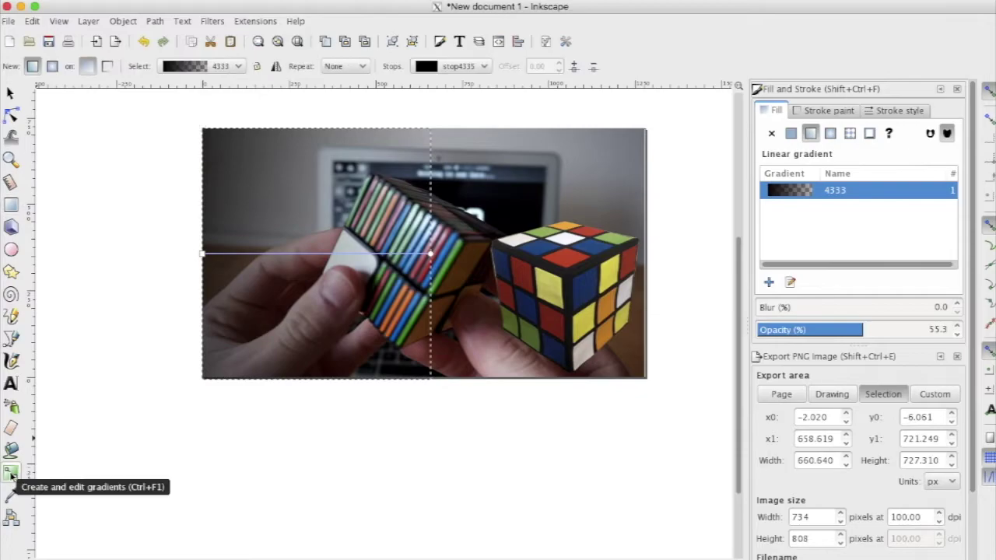
Step: Set both gradient stops to white, with the ending stop at zero alpha
click(202, 254)
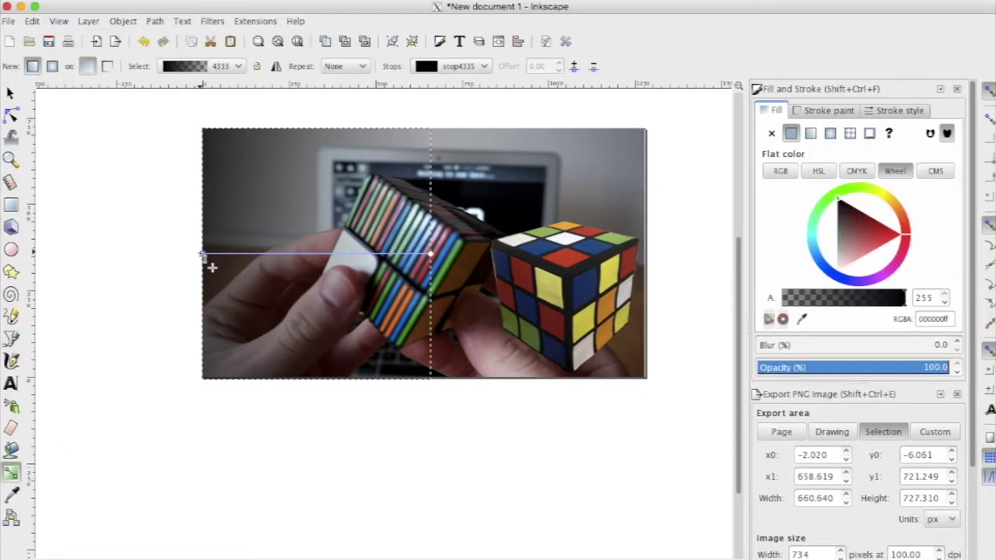
mouse_move(878, 229)
mouse_down()
mouse_move(925, 236)
mouse_move(837, 271)
mouse_up()
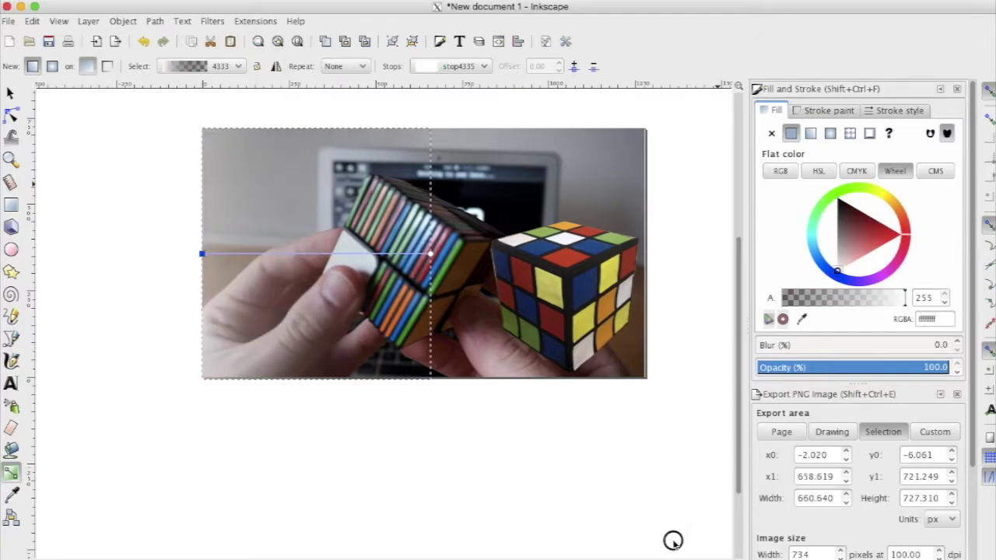
click(430, 255)
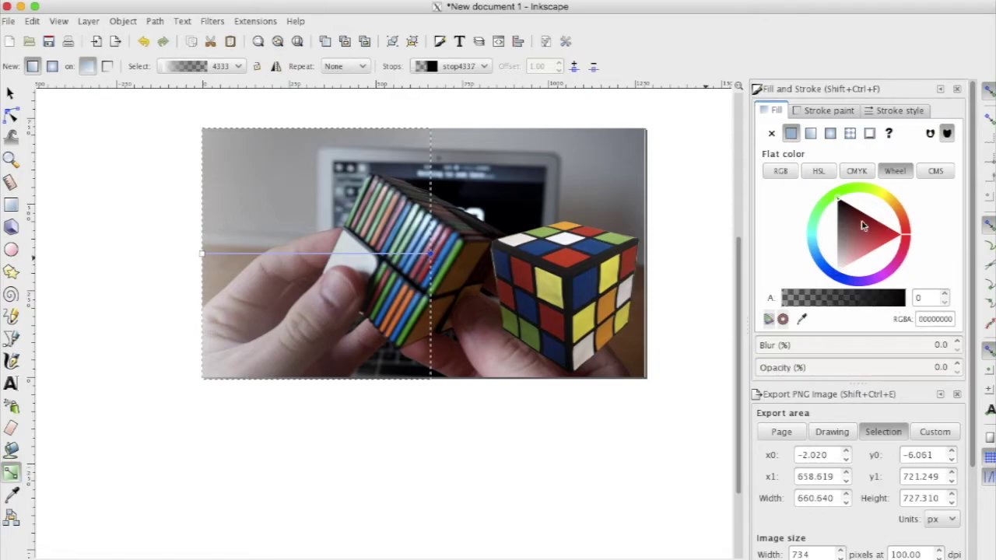
click(837, 270)
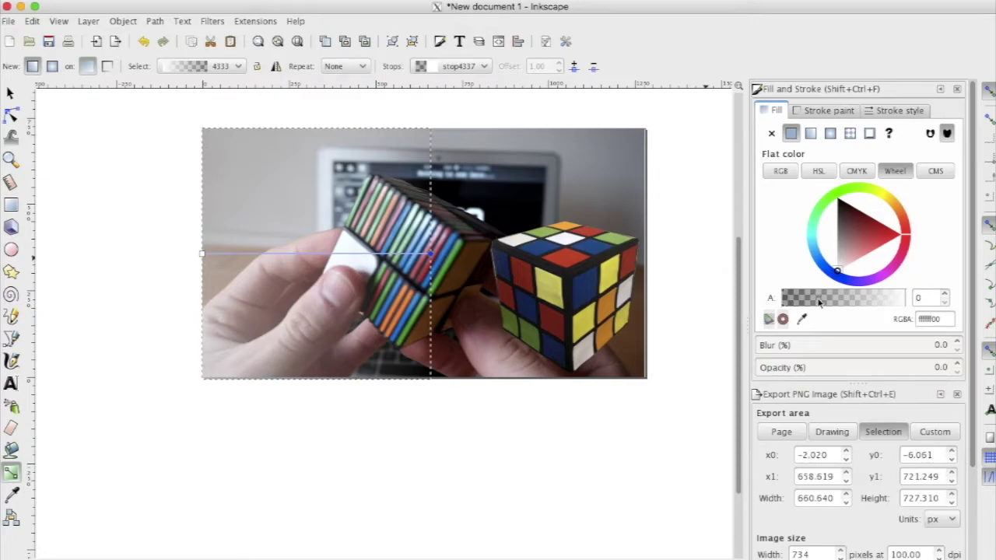
drag(819, 304, 950, 303)
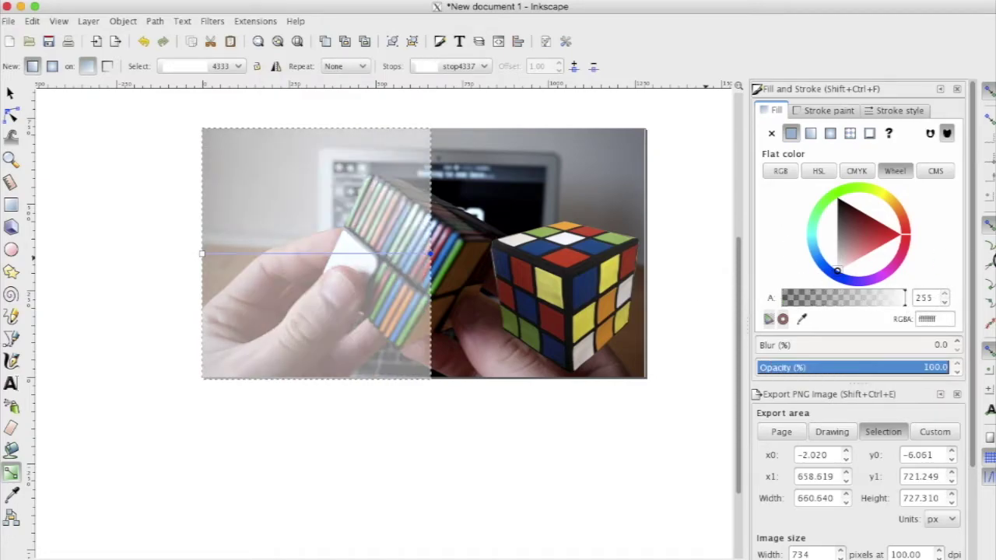
drag(946, 367, 734, 306)
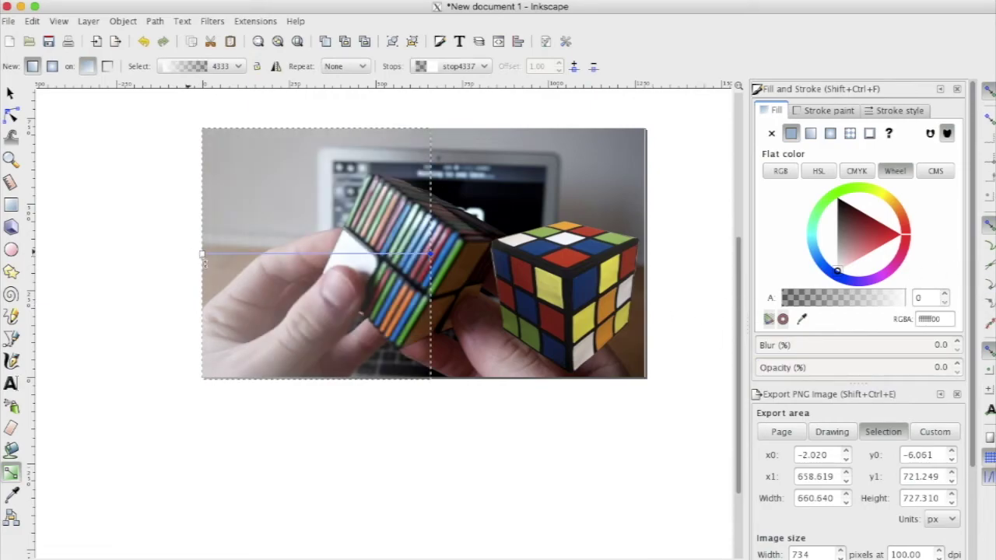
click(202, 253)
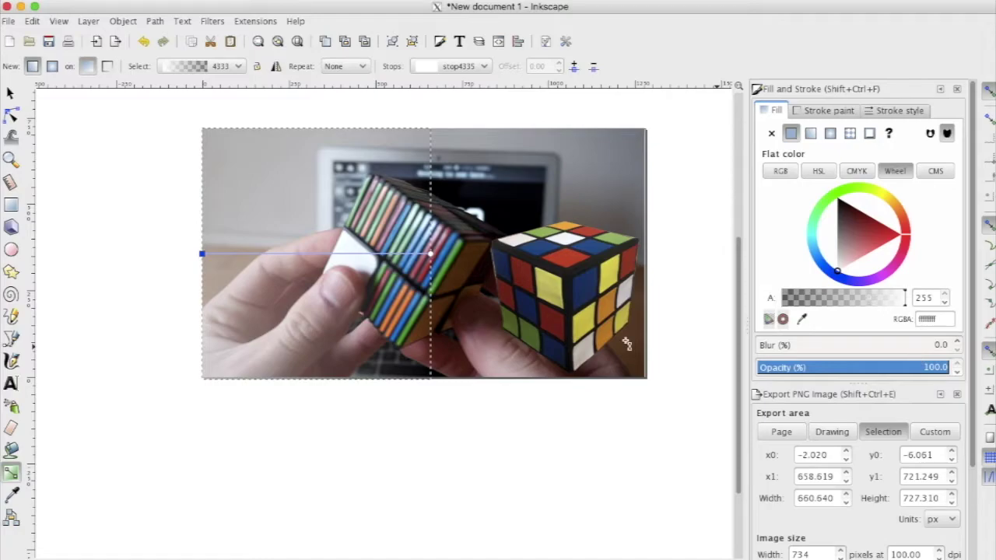
click(10, 92)
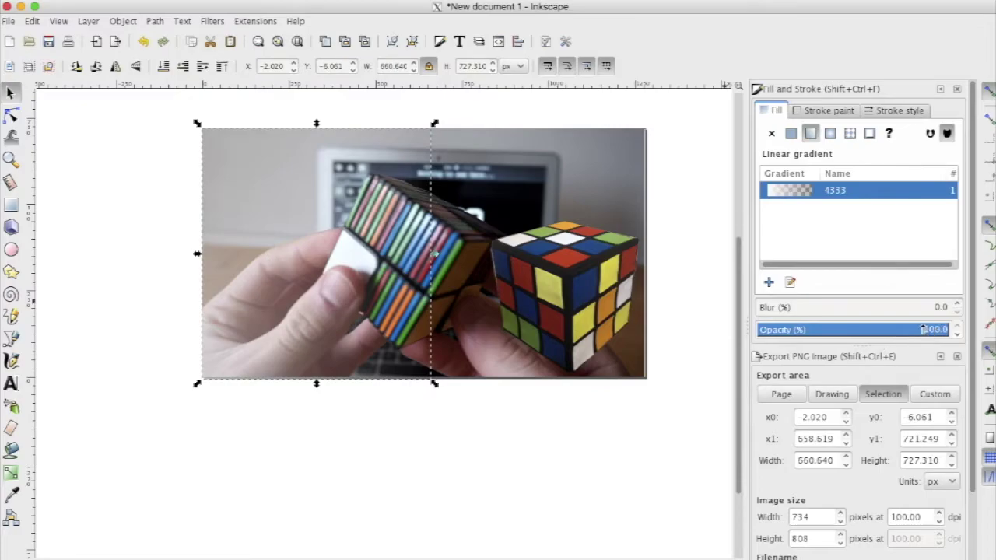
Step: Set the fade overlay's opacity to 100
click(855, 327)
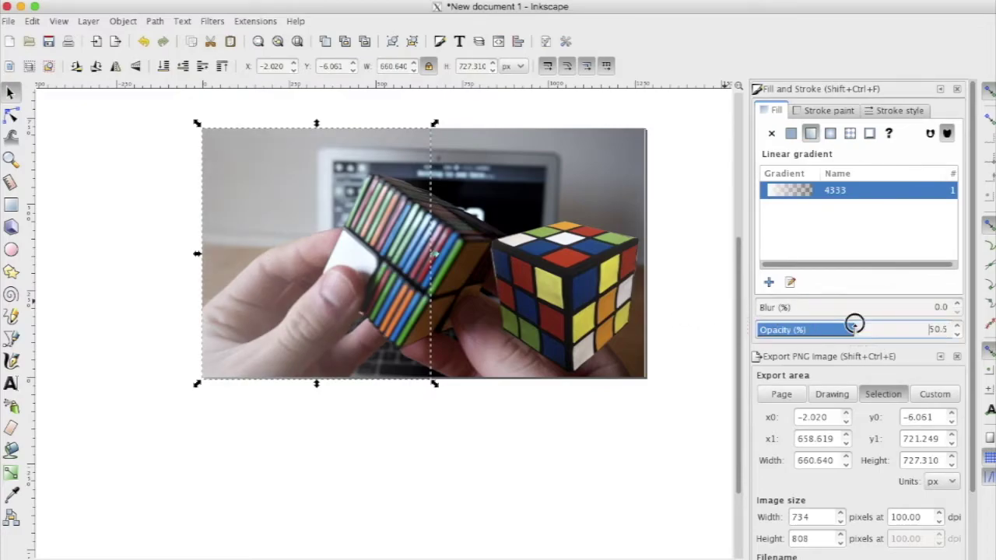
drag(854, 327, 851, 323)
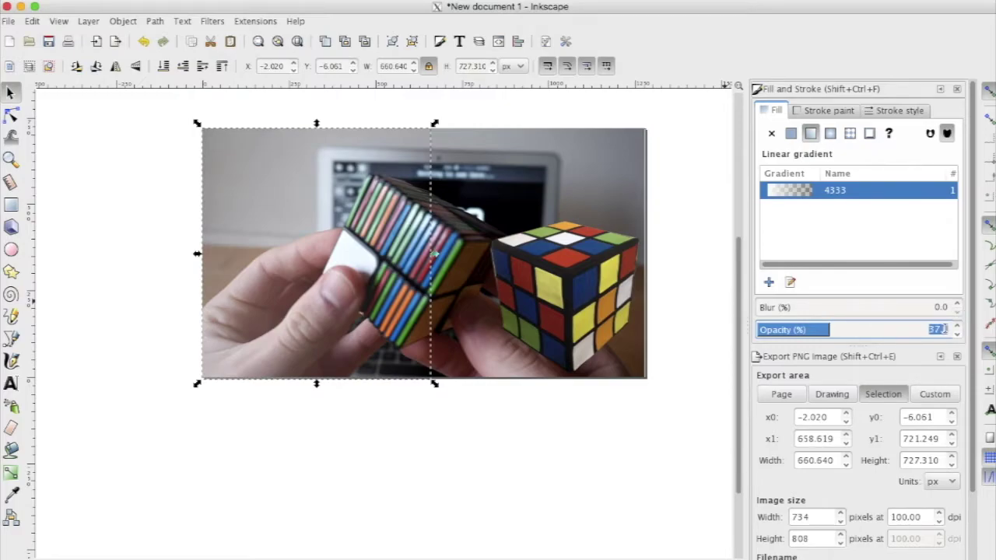
text(100)
key(Return)
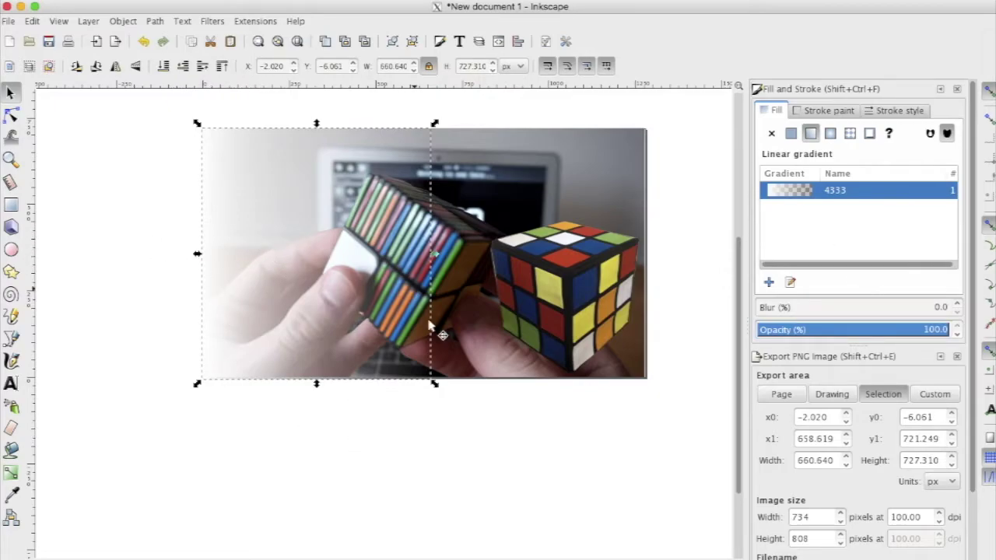
Step: Shrink the cube cut-out to about 249 × 255 px and move it onto the faded left side
click(440, 457)
mouse_move(579, 304)
mouse_down()
mouse_move(216, 278)
mouse_move(275, 294)
mouse_move(434, 285)
mouse_move(305, 281)
mouse_move(330, 262)
mouse_move(249, 267)
mouse_move(258, 263)
mouse_up()
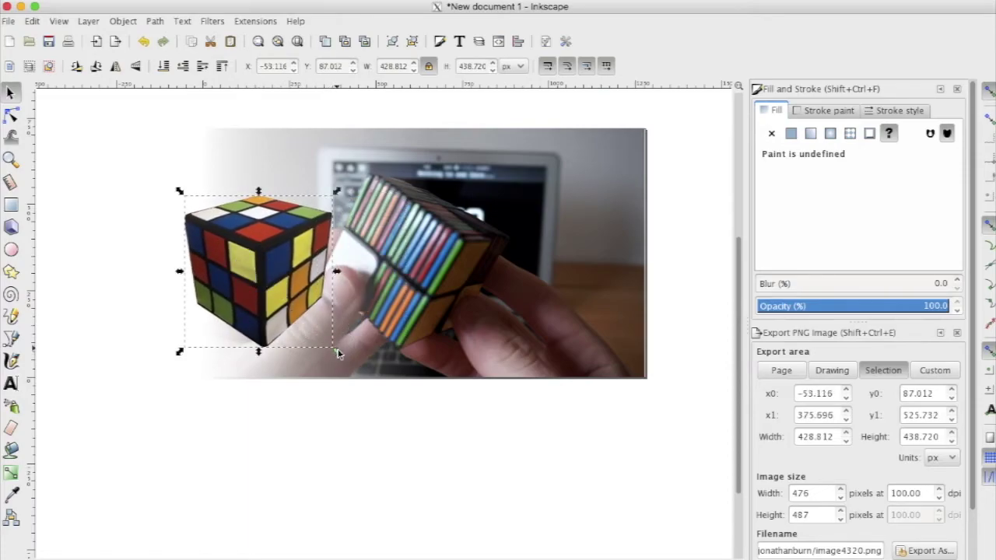
drag(333, 354, 275, 296)
click(226, 245)
drag(226, 245, 262, 260)
scroll(545, 414, right, 2)
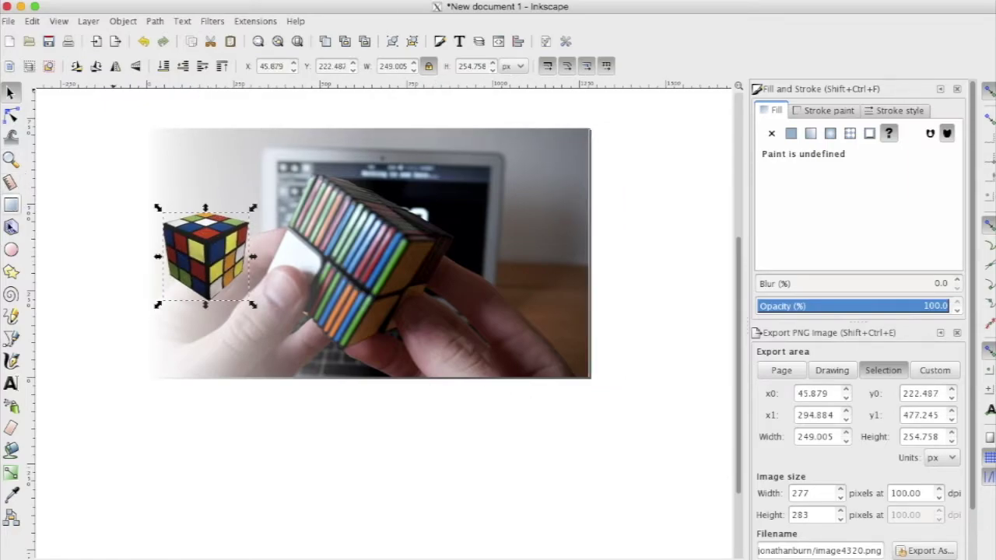
Step: Place a 32 px sans-serif text line reading 'Hello World!' on the photo's upper right
click(11, 385)
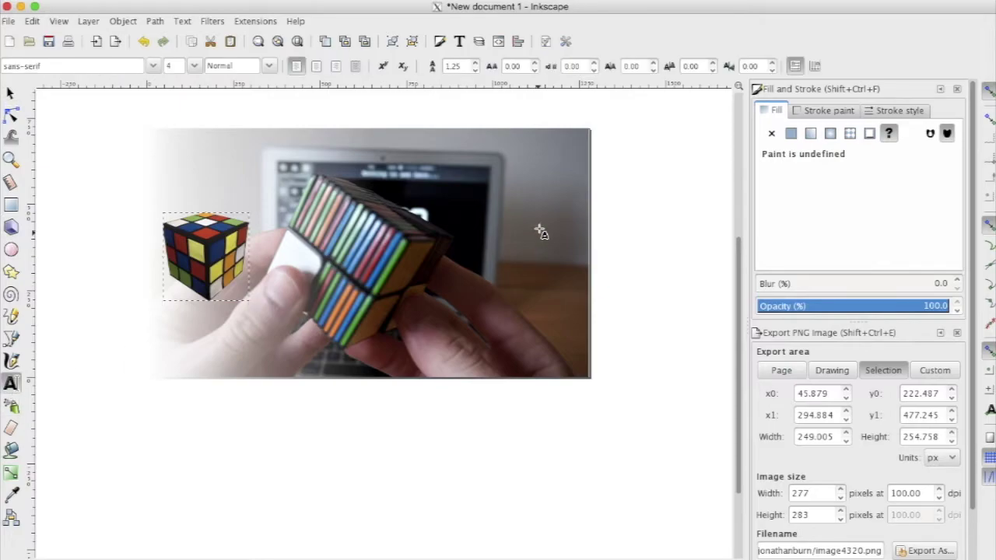
key(Escape)
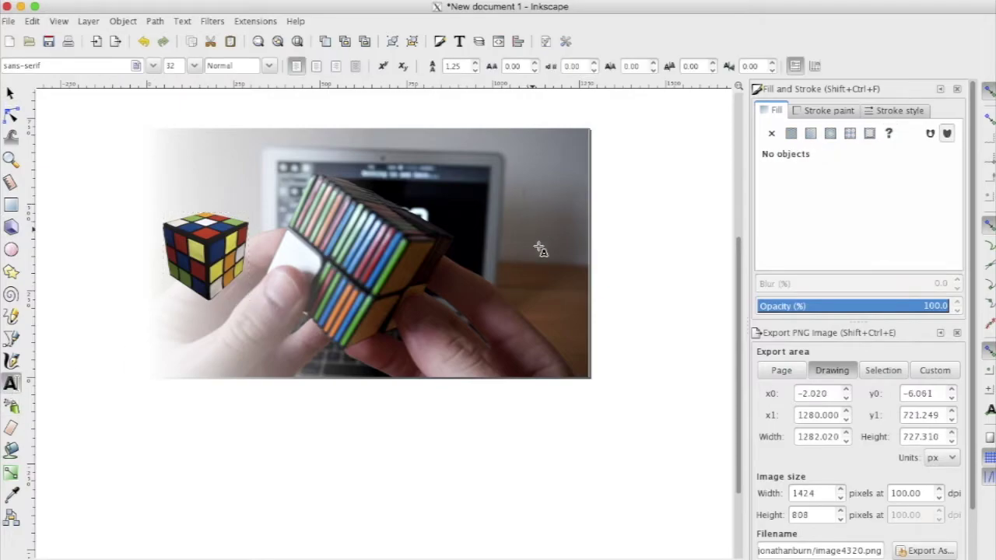
click(531, 196)
text(Hello Wor)
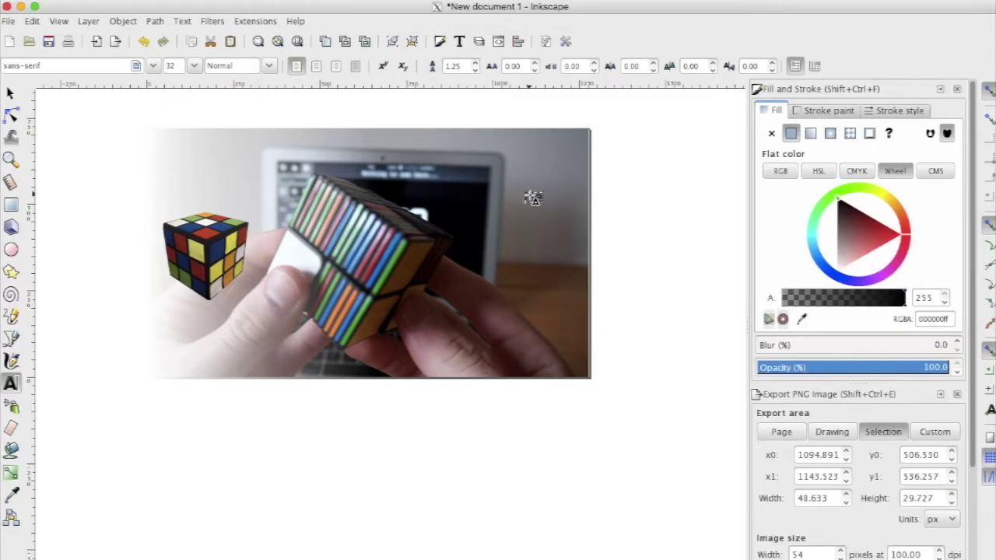
text(ld)
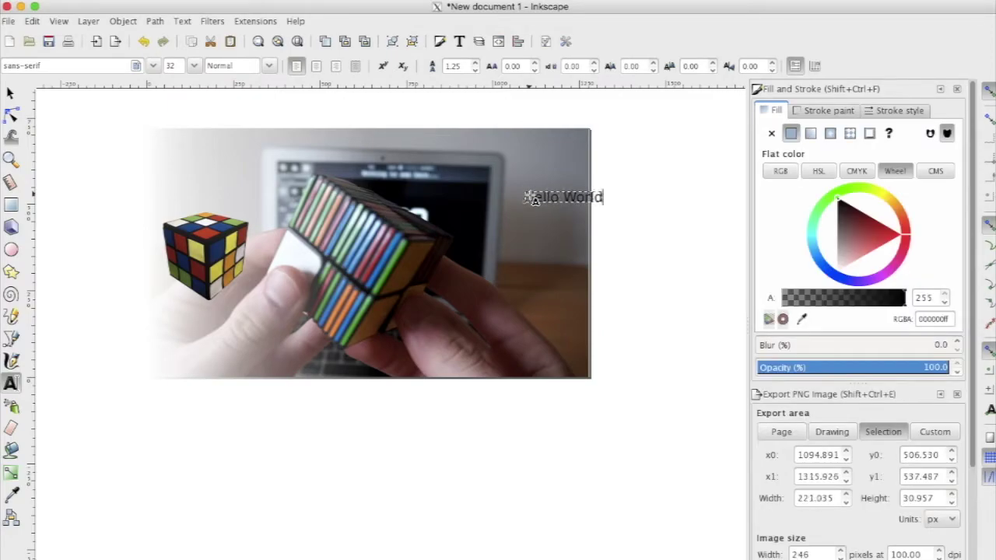
text(!)
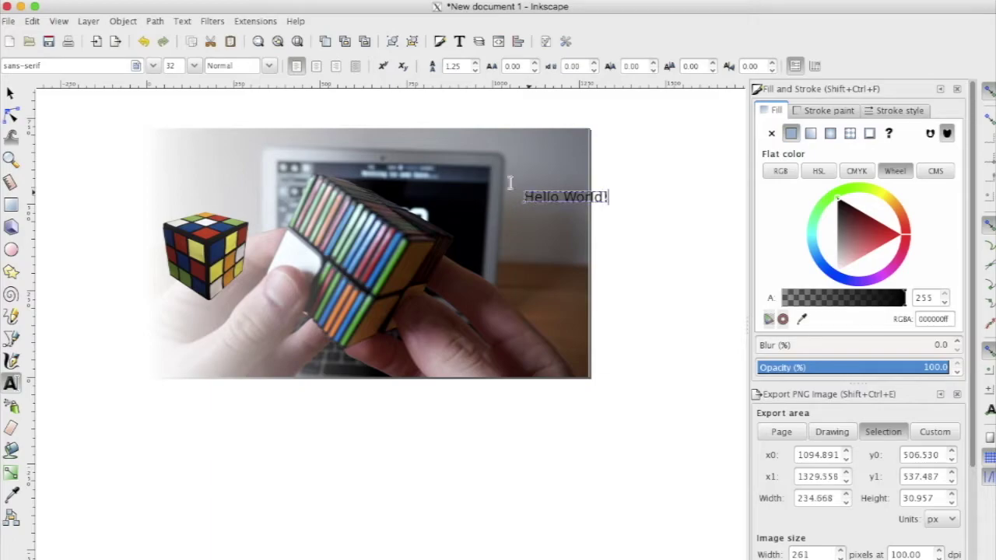
Step: Replace the text with 'Hello World', dropping the exclamation mark
click(96, 65)
key(ctrl+a)
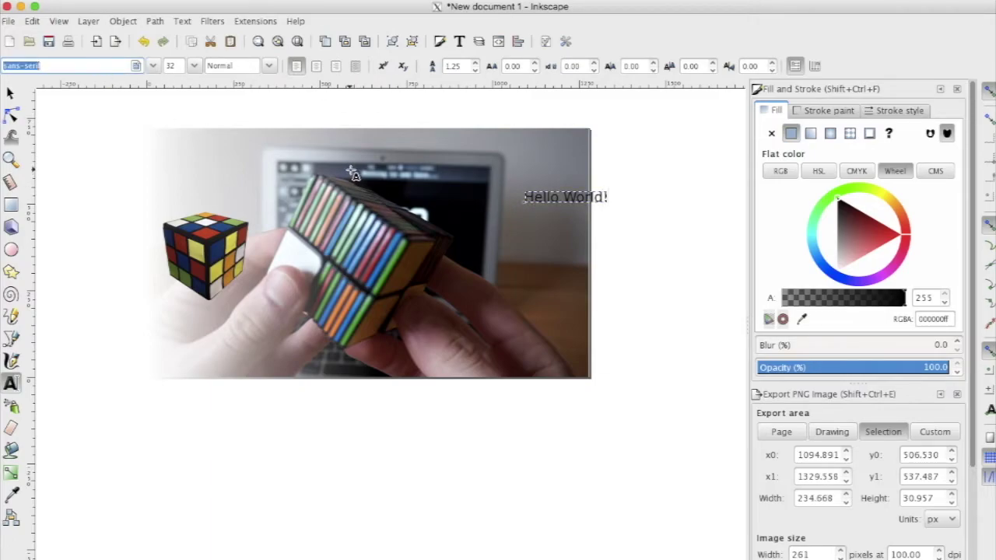
triple_click(577, 197)
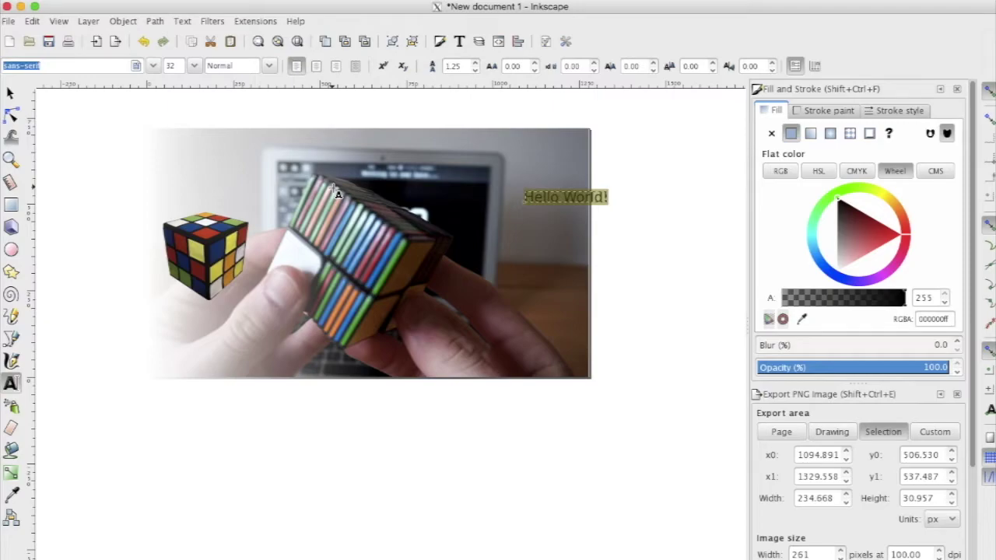
key(BackSpace)
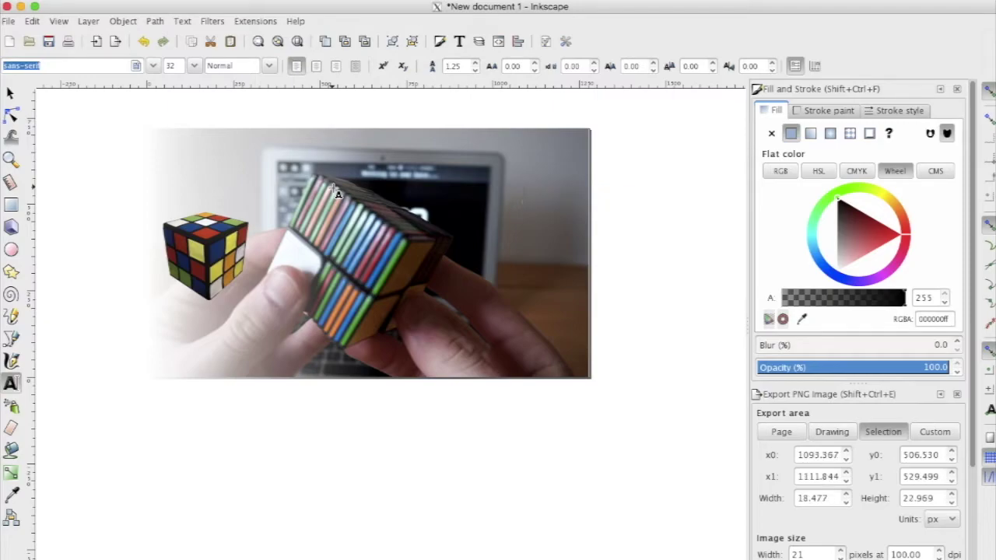
text(Hello)
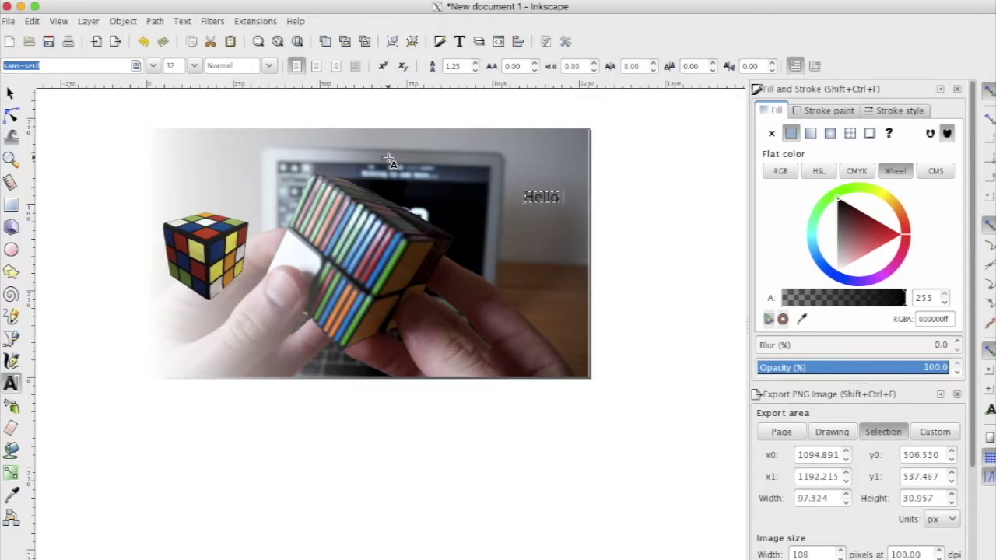
text( World)
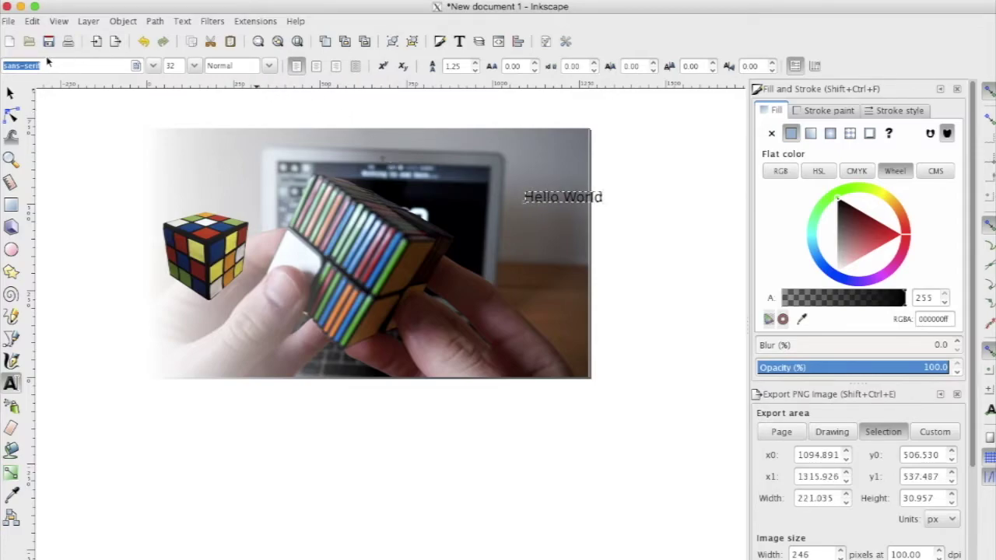
Step: Change the text's font family to Avenir Next
drag(50, 68, 3, 67)
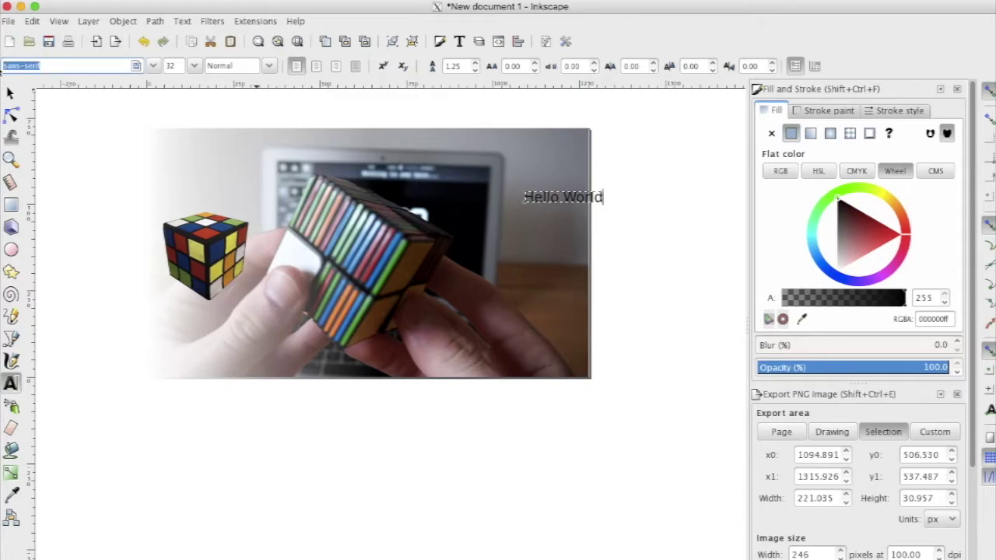
text(aveni)
key(Down)
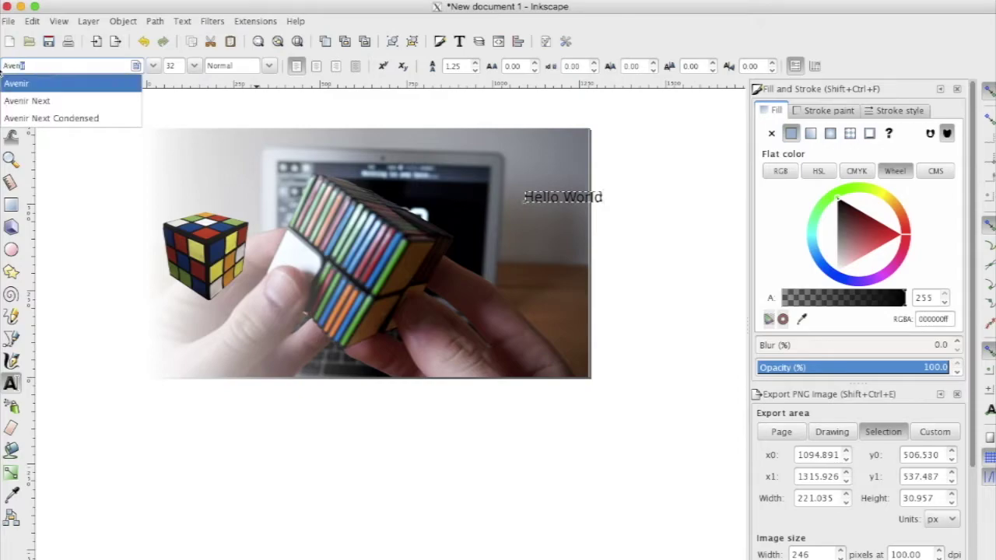
key(Down)
key(Return)
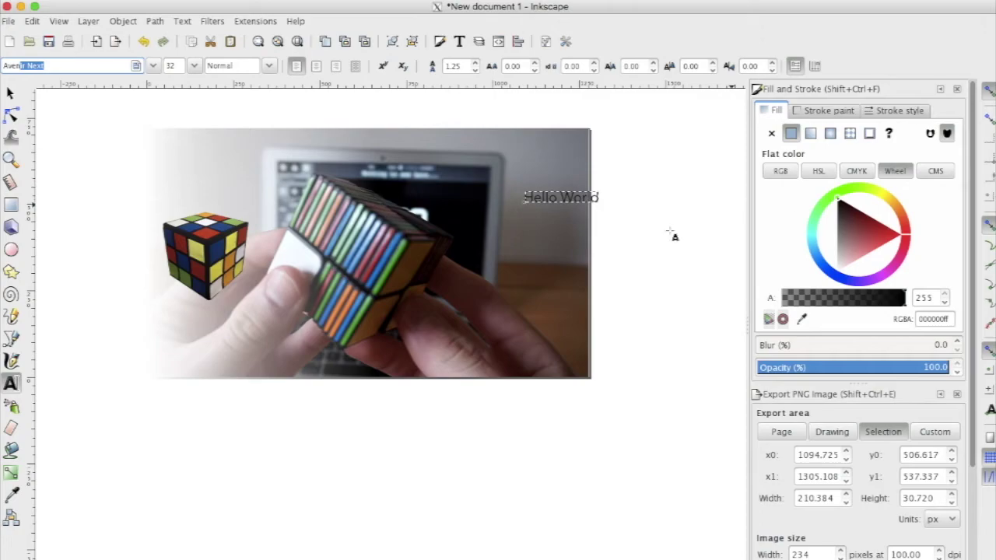
Step: Make Hello World bold and enlarge it to about 546 × 74 px near the top right
click(569, 197)
triple_click(566, 199)
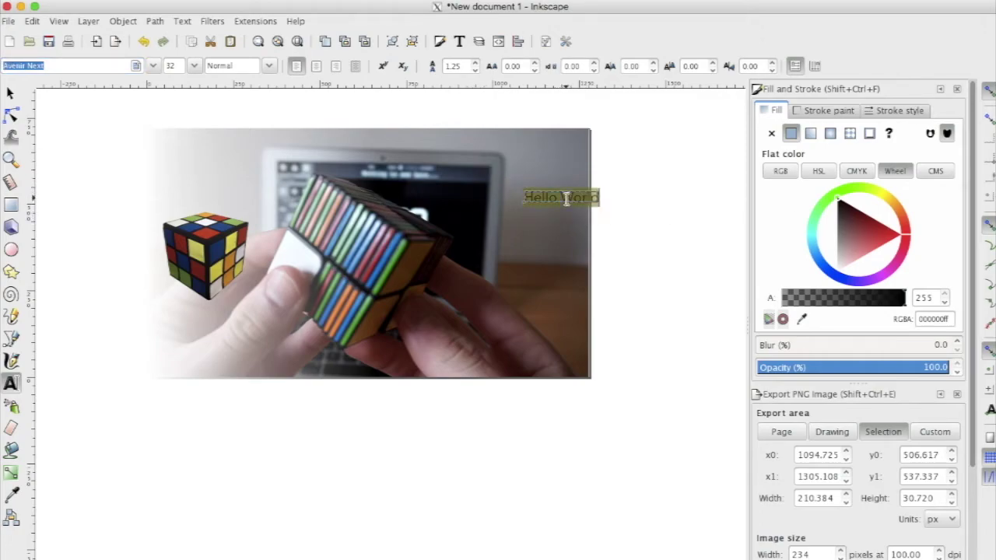
key(ctrl+b)
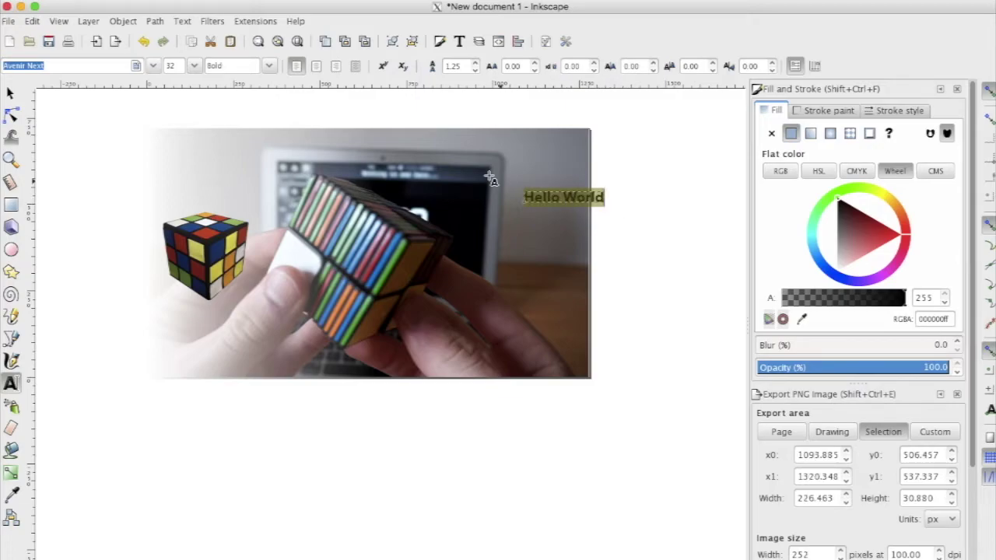
key(Escape)
key(F1)
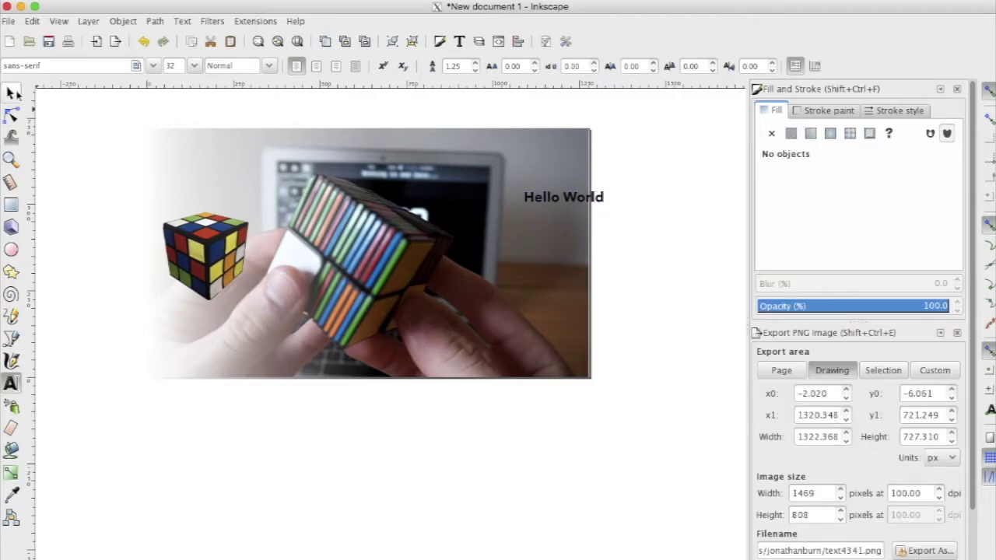
mouse_move(556, 196)
mouse_down()
mouse_move(460, 166)
mouse_move(599, 221)
mouse_move(543, 176)
mouse_up()
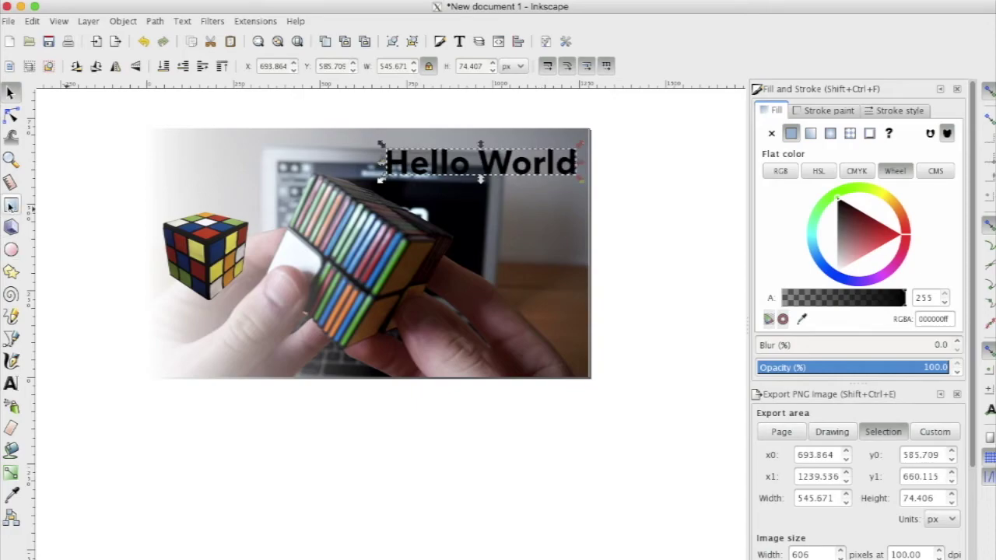
Step: Draw an opaque black rectangle and size it into a bar behind the Hello World text
click(11, 204)
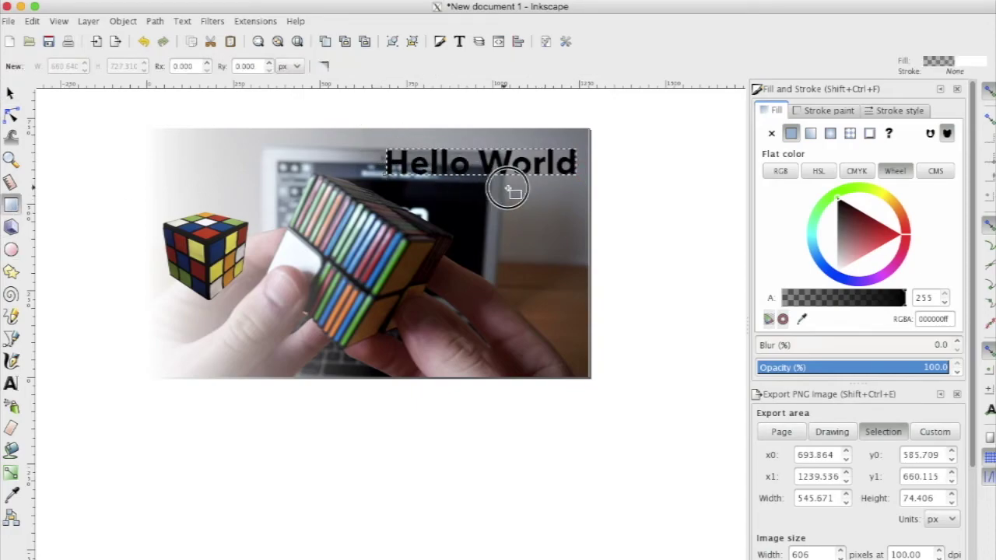
drag(582, 187, 582, 188)
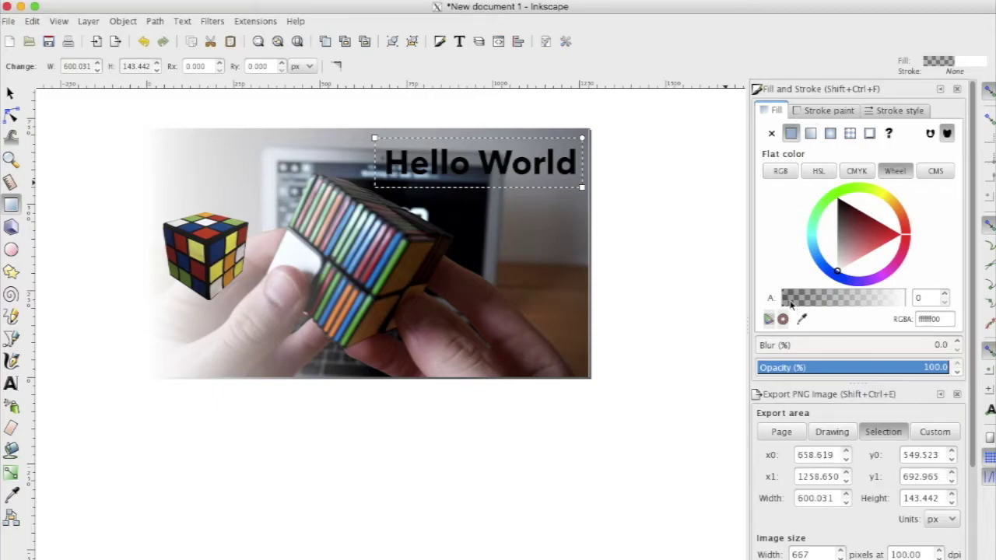
drag(791, 302, 905, 299)
drag(841, 232, 838, 197)
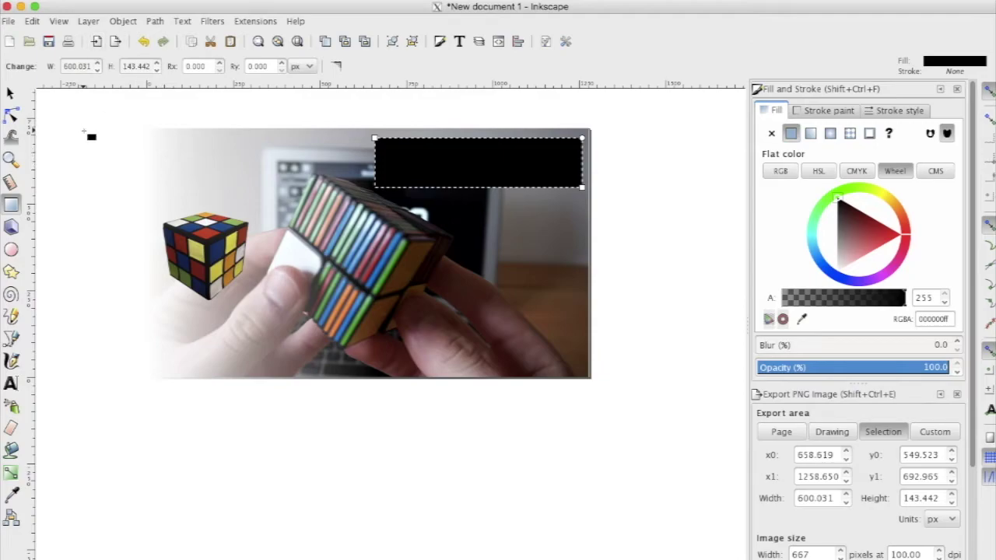
key(s)
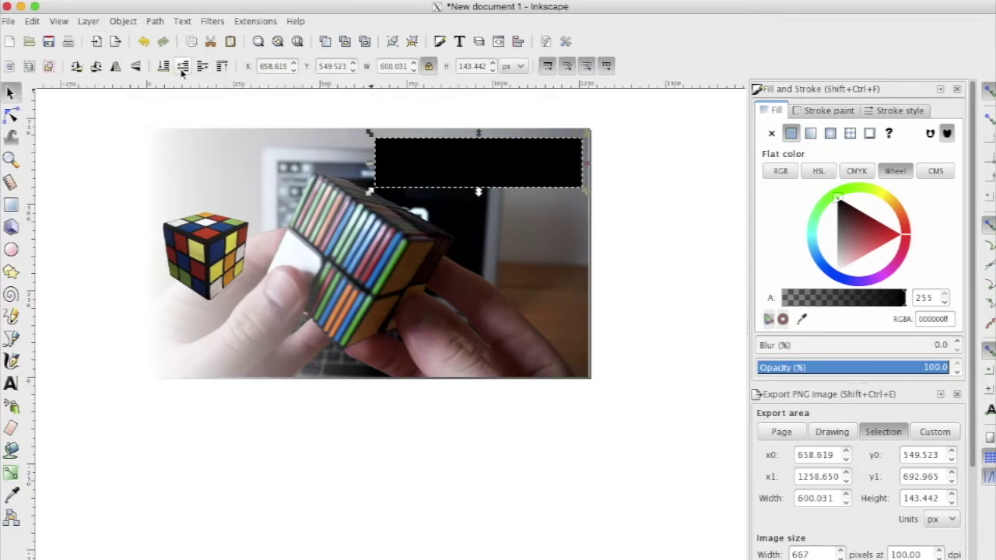
click(183, 68)
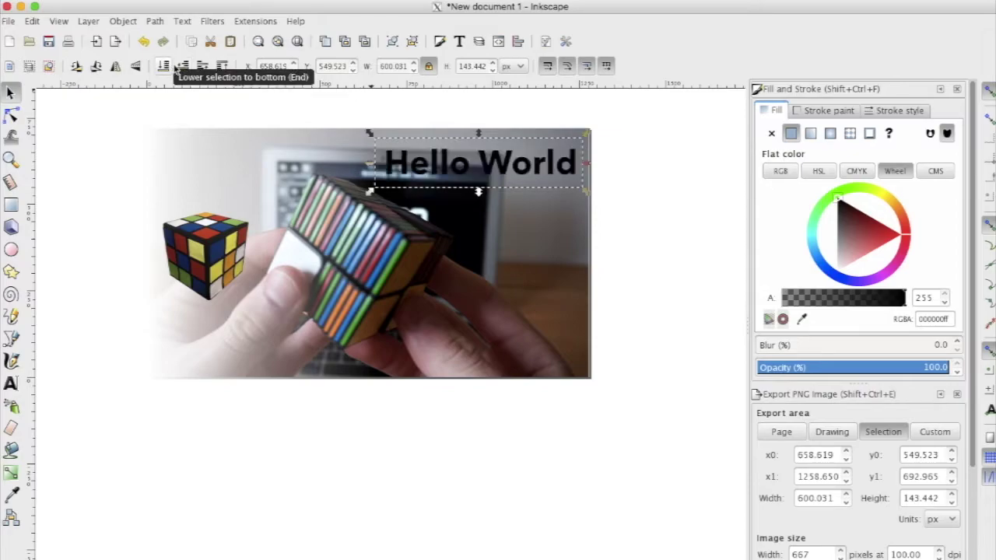
click(202, 66)
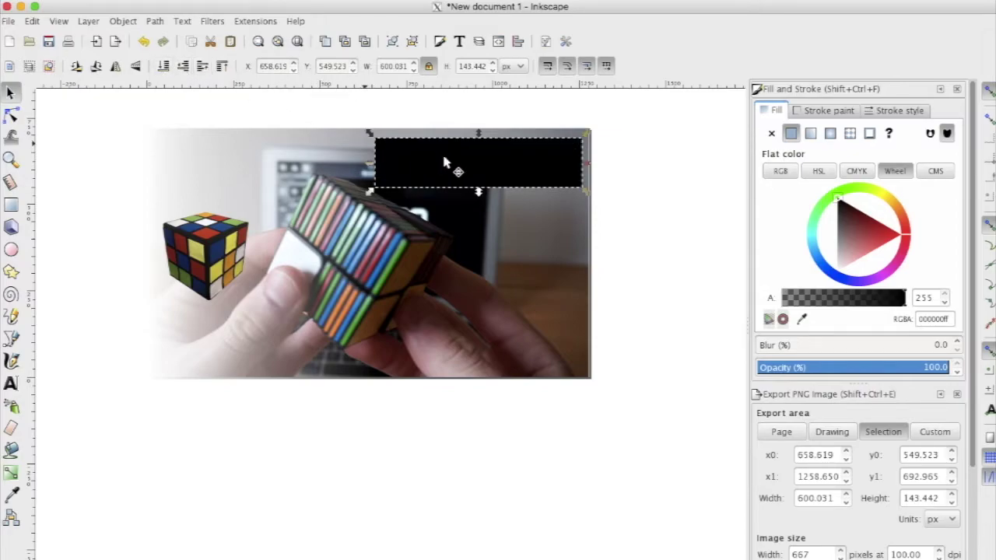
drag(551, 156, 593, 175)
Step: Turn the title text white and lighten the bar's fill to grey 777777
drag(843, 268, 837, 271)
click(686, 287)
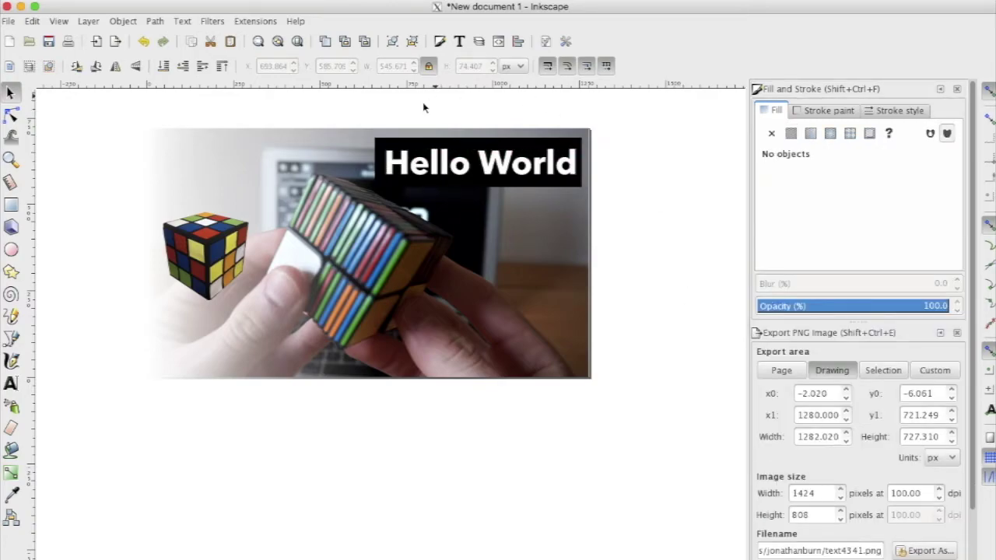
click(386, 146)
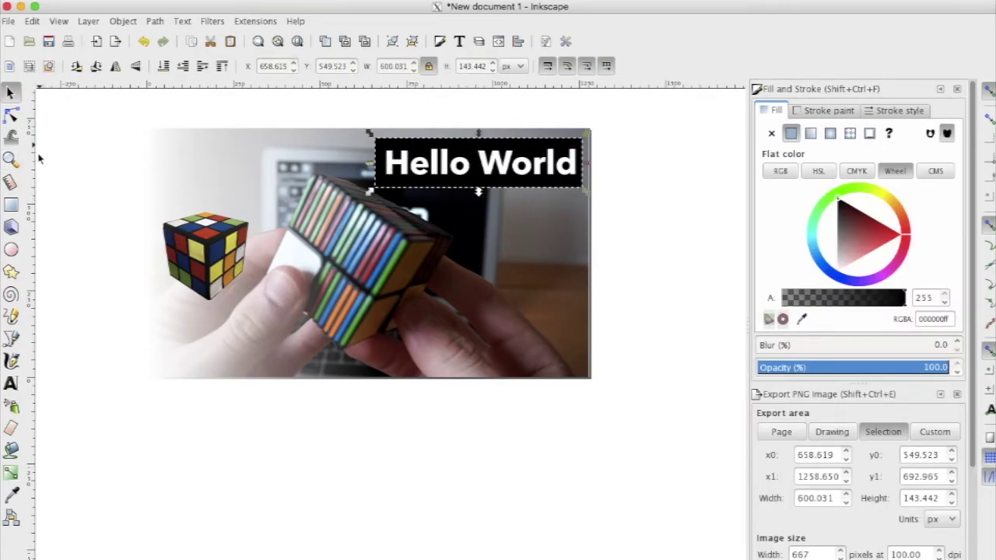
drag(840, 238, 734, 239)
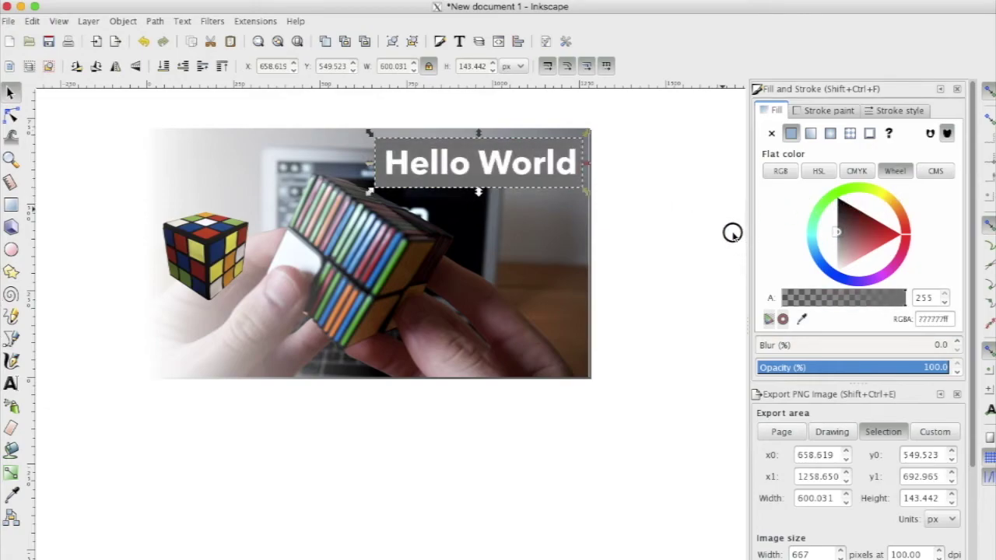
click(647, 184)
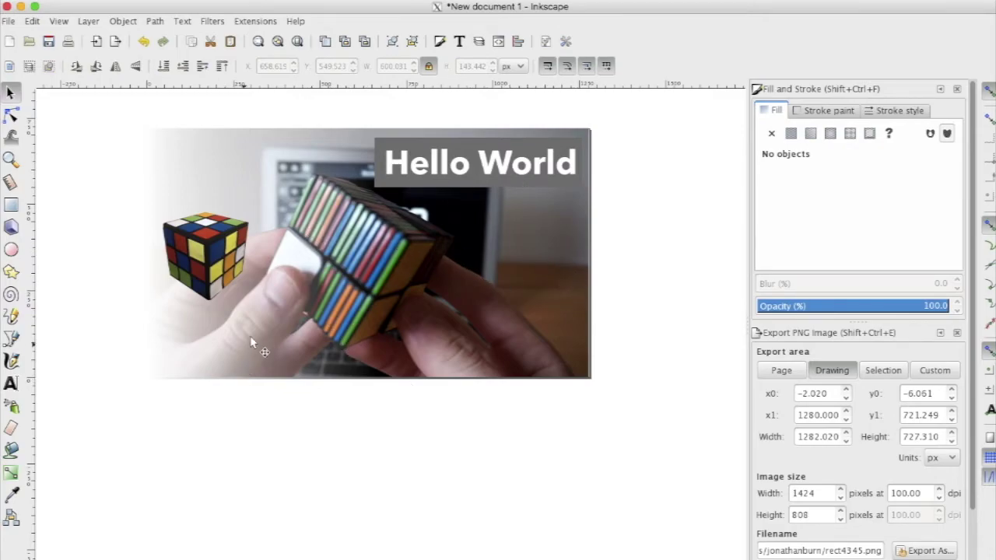
Step: Import iu.jpeg from the Desktop as an embedded image and drag it onto the photo
click(220, 260)
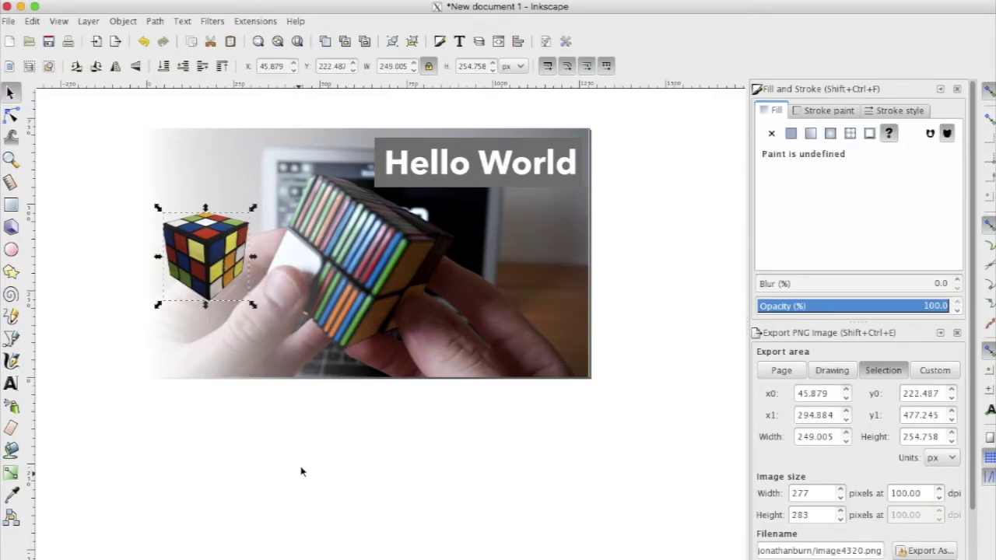
click(377, 417)
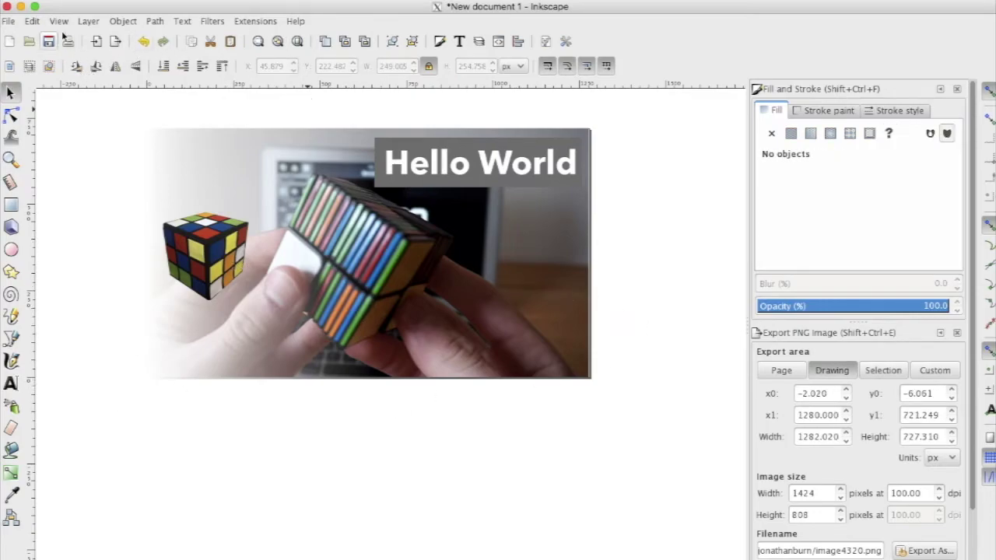
click(97, 41)
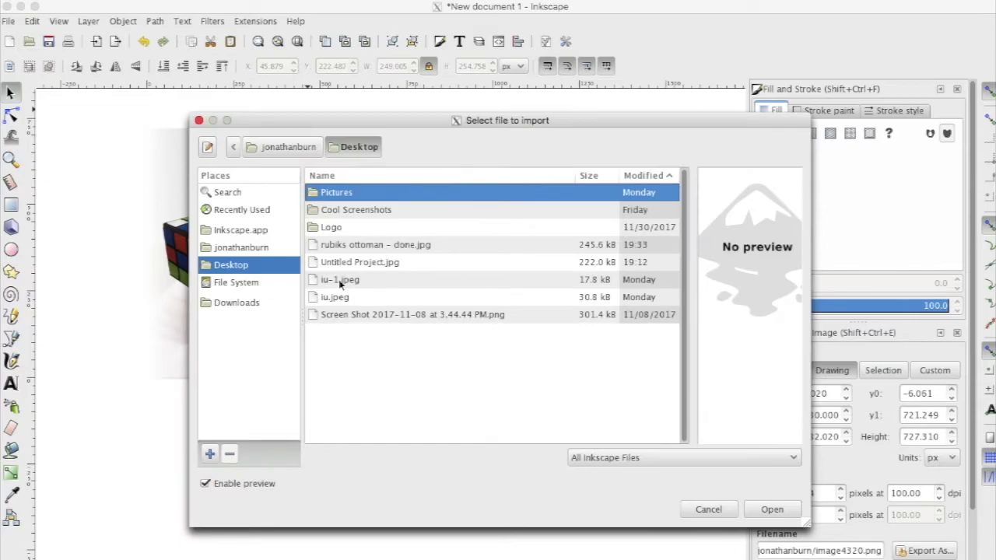
click(340, 282)
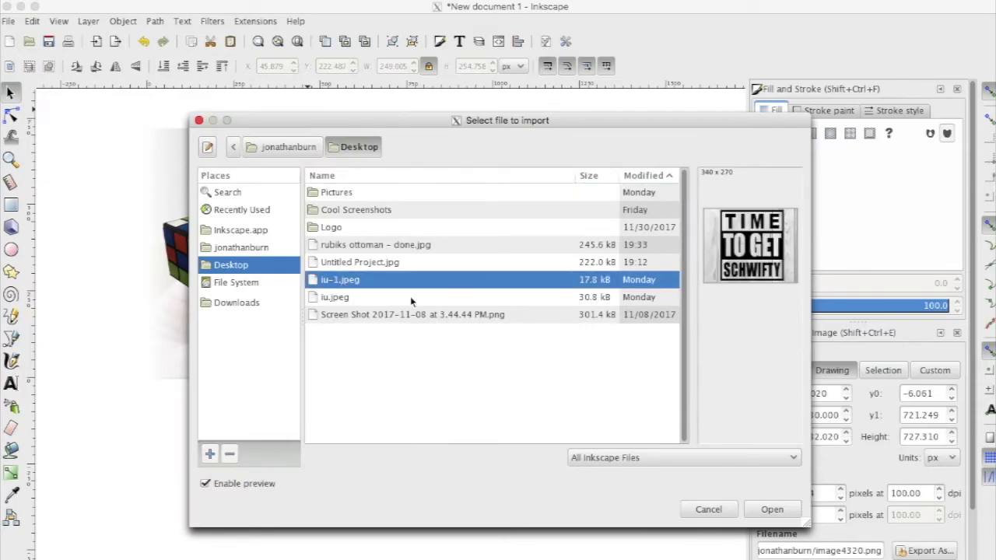
click(658, 298)
click(772, 510)
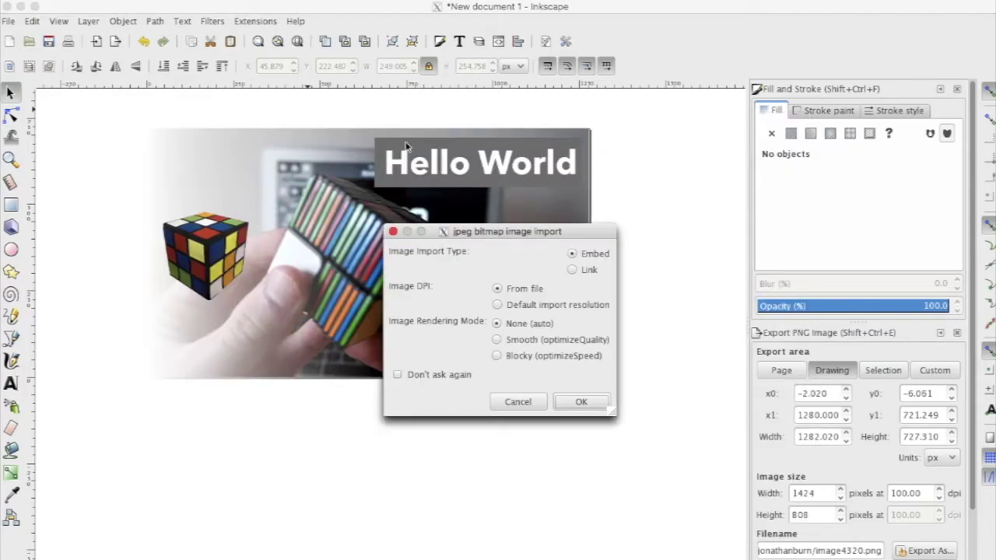
click(582, 403)
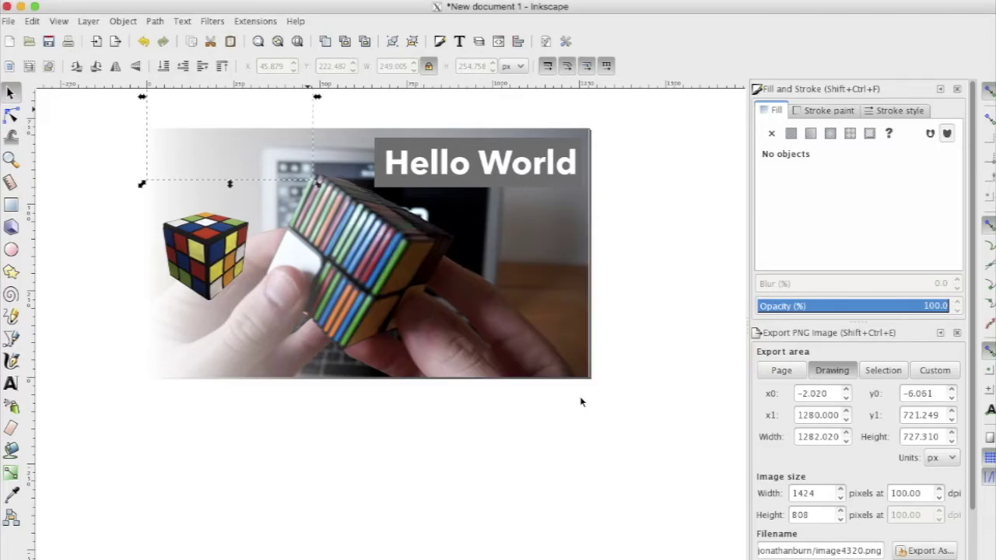
drag(588, 380, 453, 295)
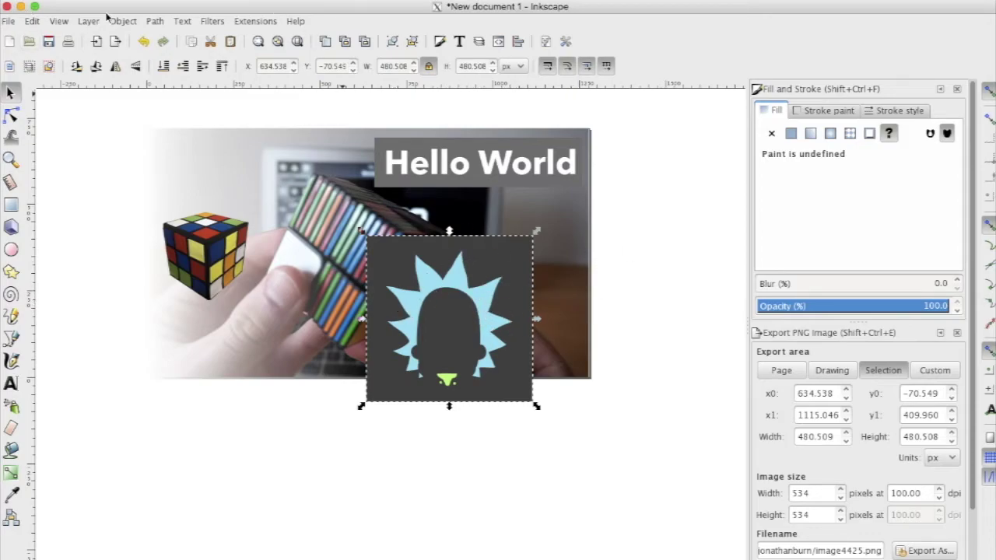
Step: Move the head image up and to the left on the photo
click(393, 289)
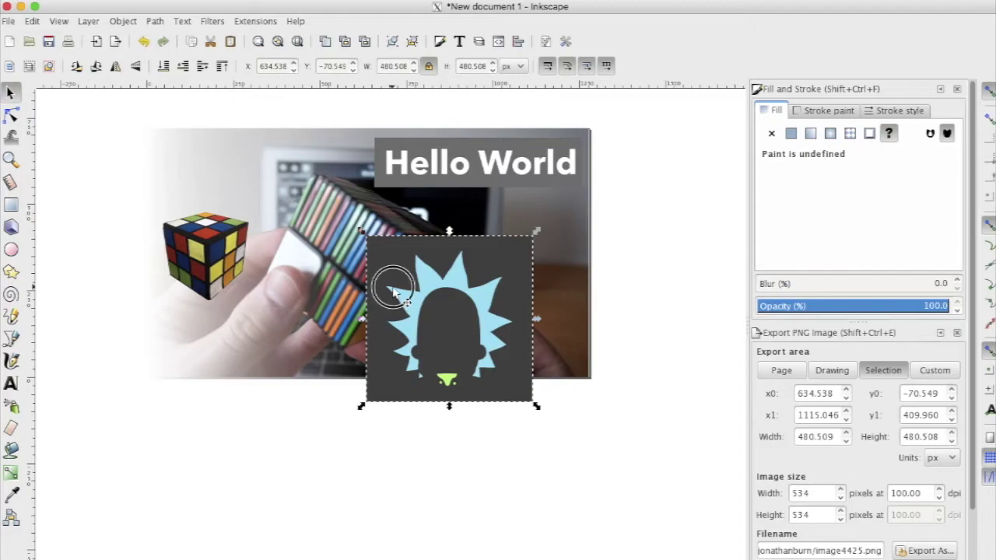
drag(395, 292, 348, 273)
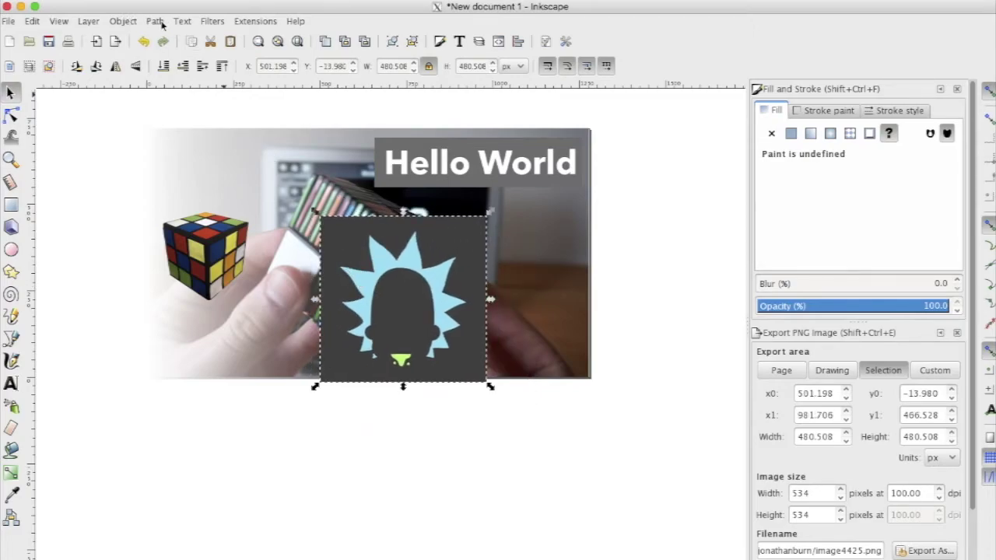
drag(367, 272, 340, 271)
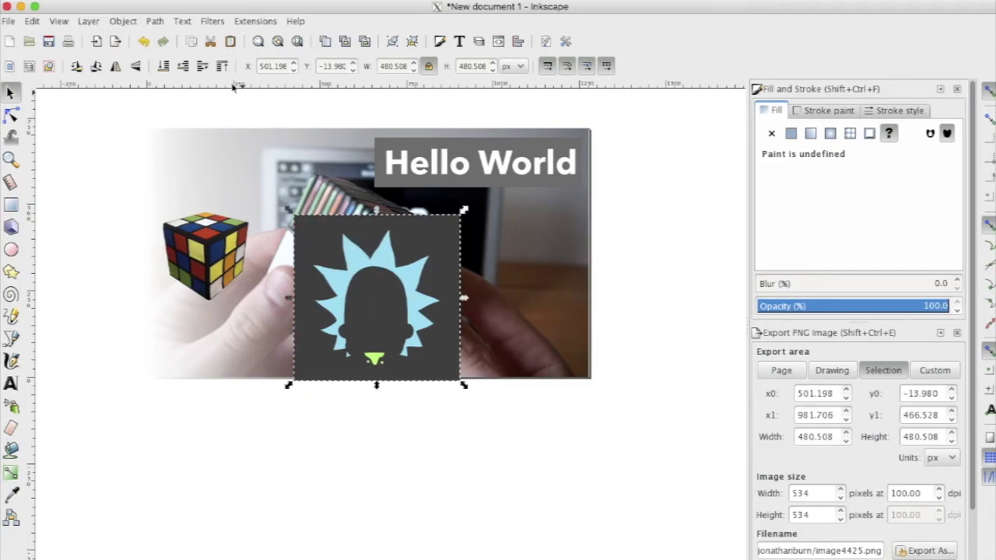
Step: Trace the head image as a multi-colour scan with Remove background, then move the traced group aside
click(152, 21)
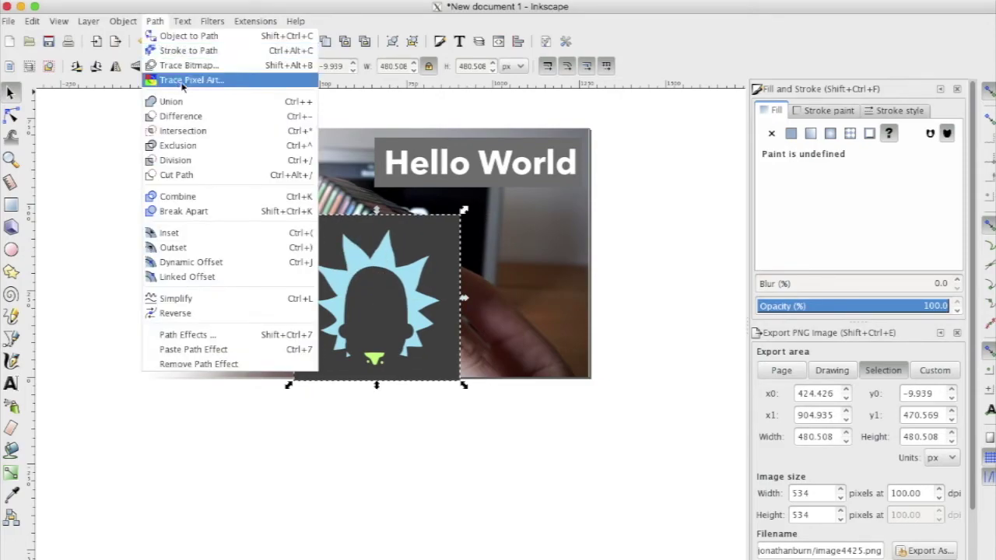
click(185, 65)
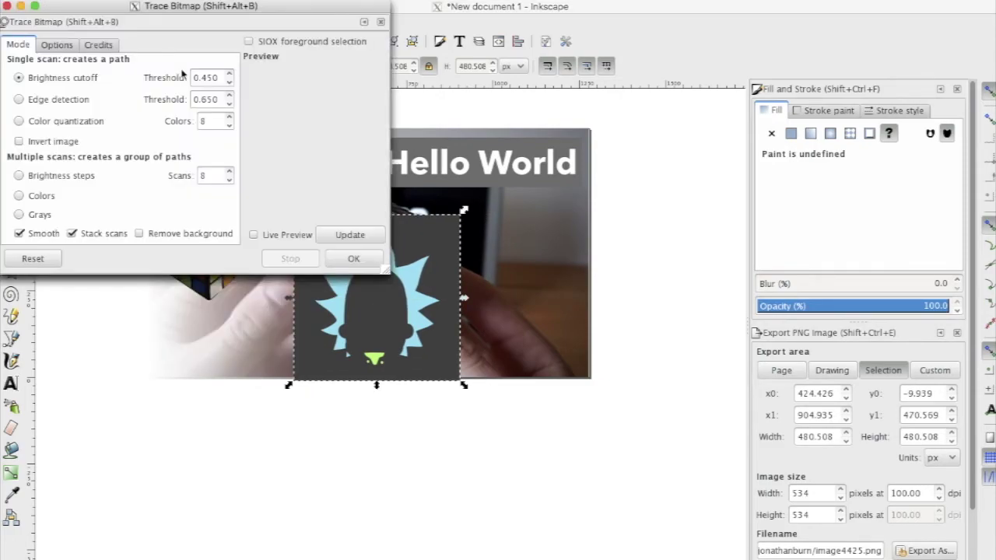
click(334, 237)
click(138, 233)
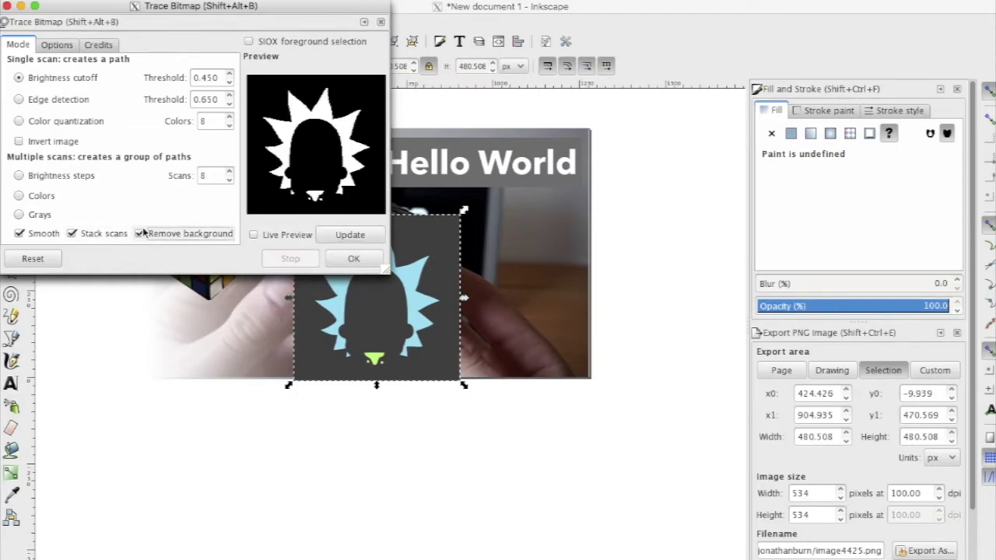
click(20, 196)
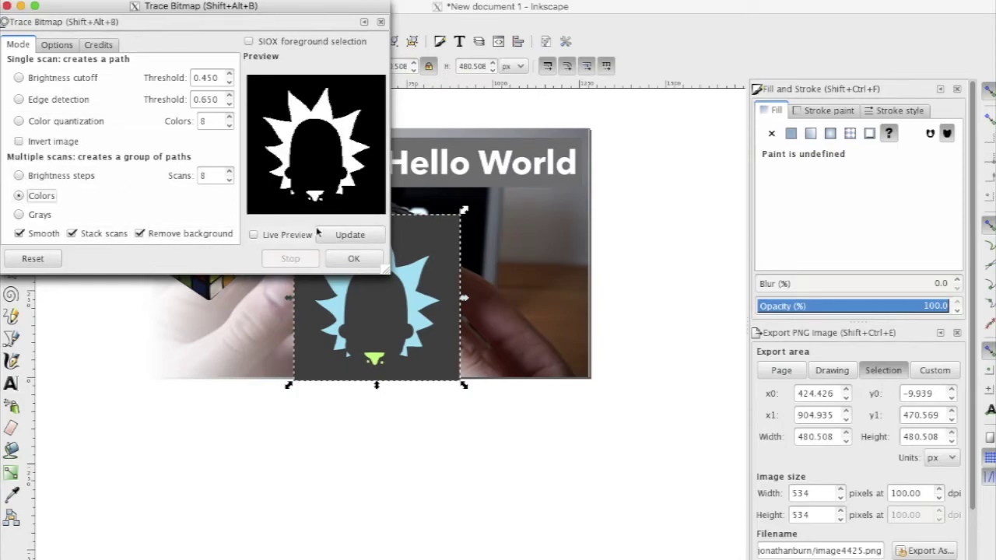
click(345, 240)
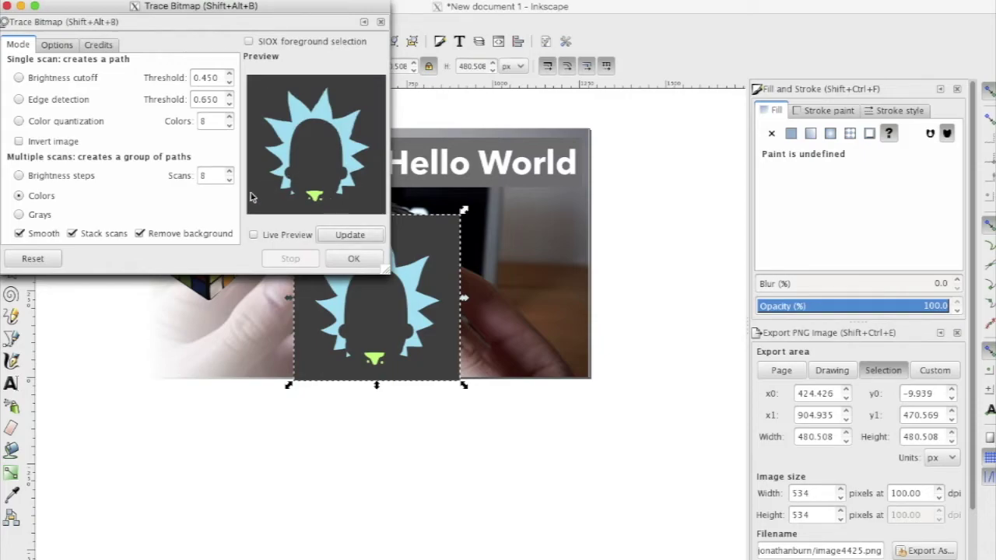
click(366, 258)
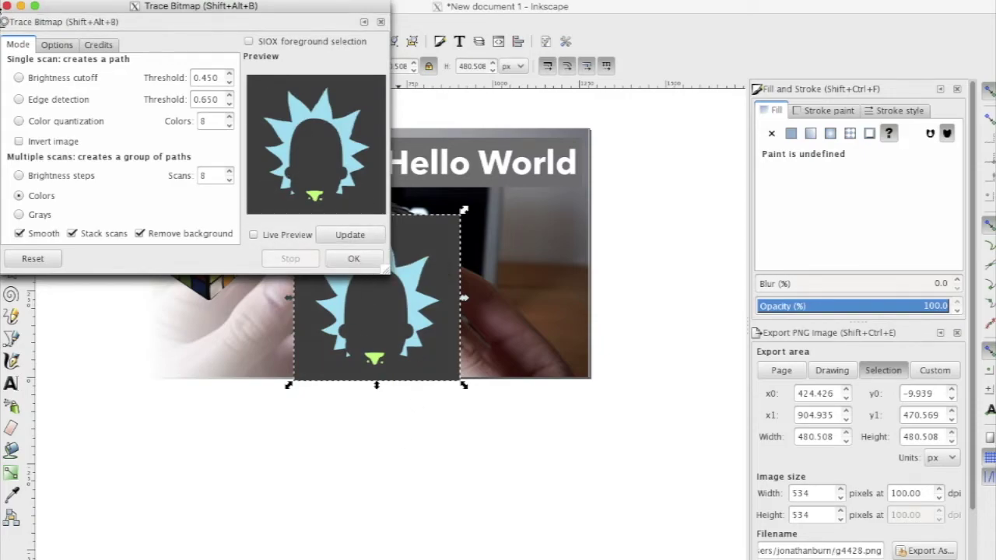
click(7, 5)
mouse_move(421, 263)
mouse_down()
mouse_move(660, 345)
mouse_move(528, 278)
mouse_move(556, 272)
mouse_move(576, 285)
mouse_move(567, 289)
mouse_up()
Step: Delete the blue traced layer and move the remaining trace back over the head image
click(420, 289)
key(Delete)
mouse_move(593, 371)
mouse_down()
mouse_move(459, 343)
mouse_move(460, 334)
mouse_up()
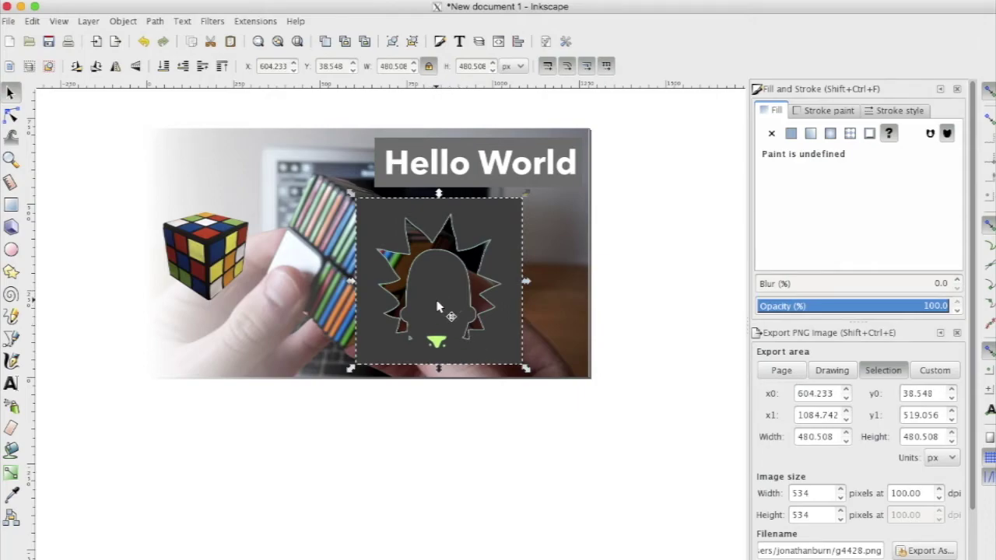
key(Escape)
scroll(438, 287, up, 2)
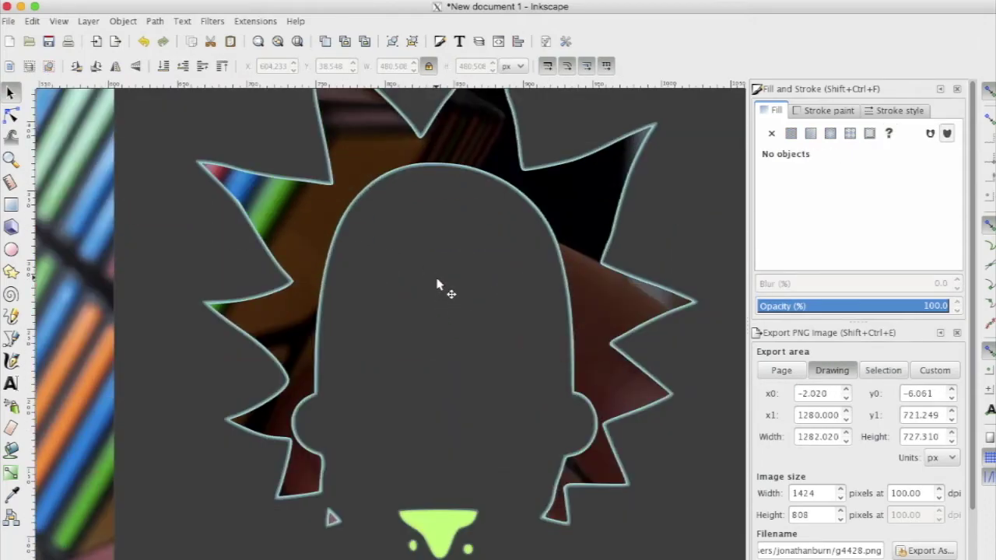
Step: Try reshaping the head outline's nodes with the Node tool, then undo the changes
click(11, 114)
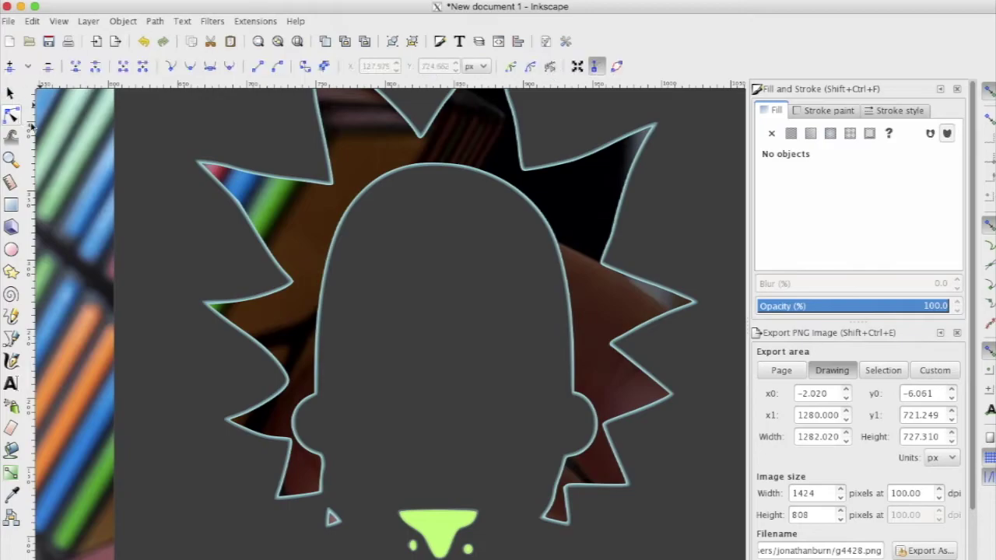
click(268, 281)
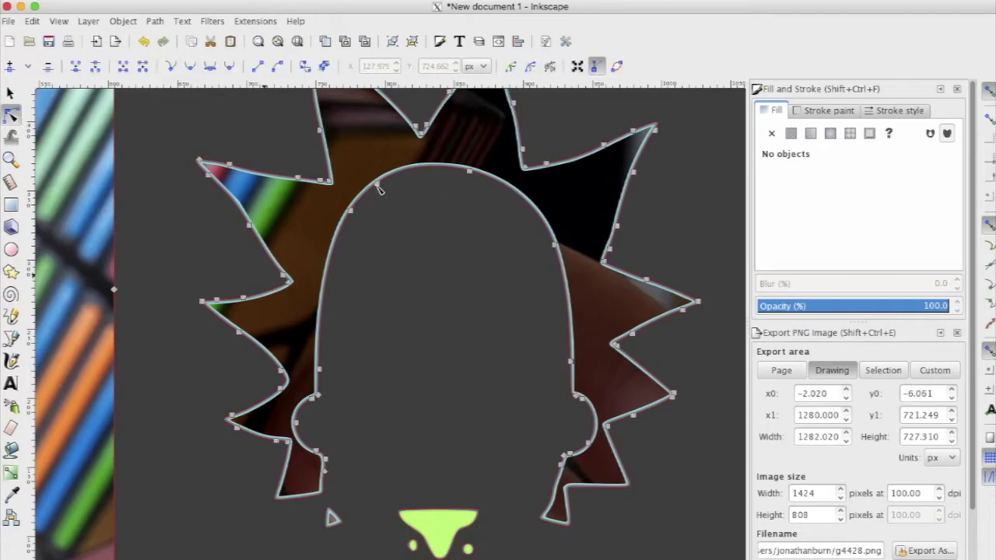
click(376, 186)
drag(390, 232, 398, 196)
key(ctrl+z)
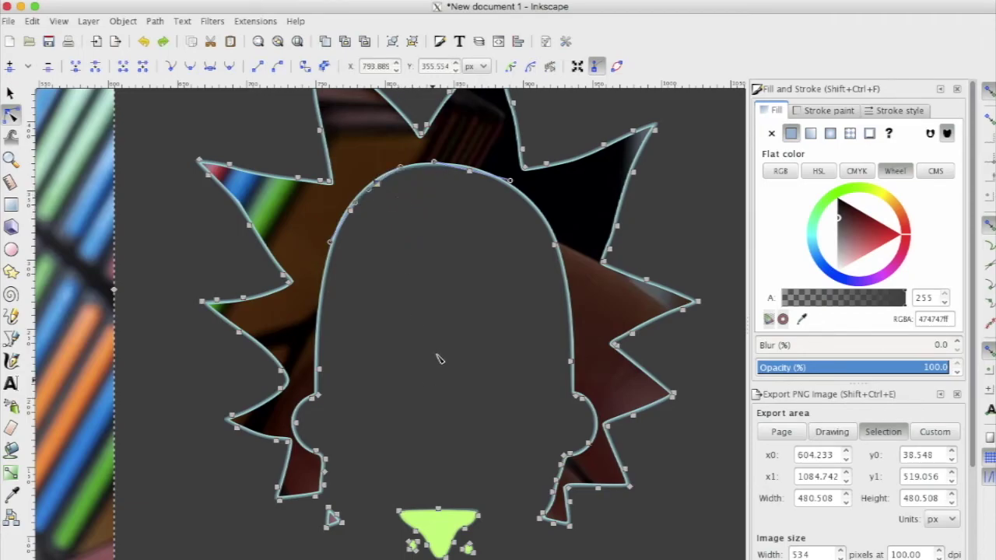
scroll(451, 298, down, 4)
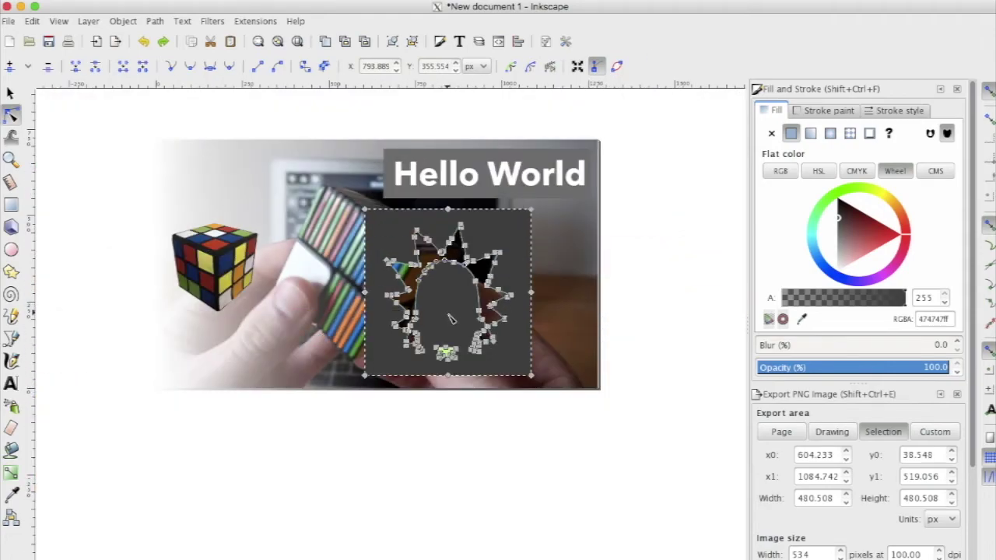
click(457, 312)
key(ctrl+z)
key(ctrl+z)
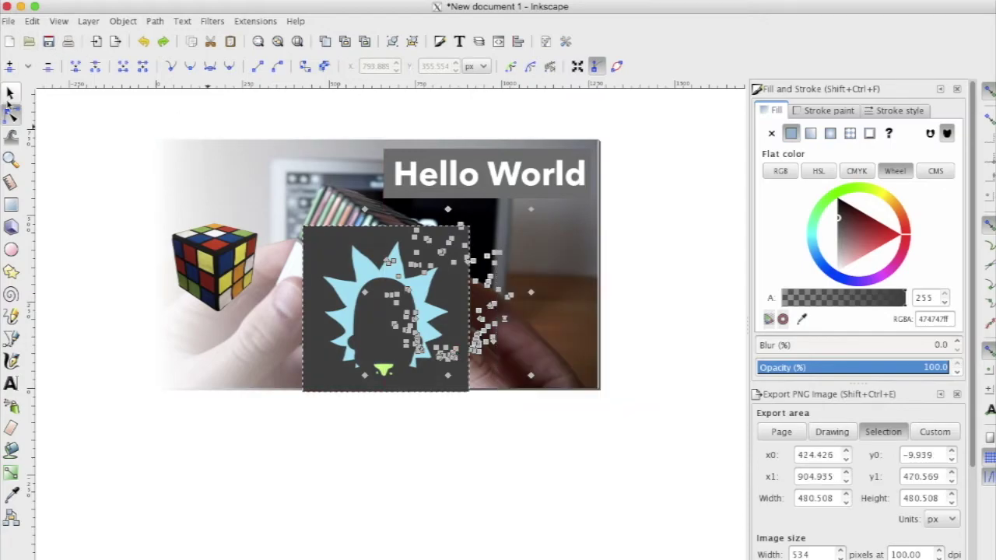
Step: Pull the dark head-square copies out of the stack and delete them
click(10, 93)
click(376, 314)
mouse_move(375, 314)
mouse_down()
mouse_move(366, 304)
mouse_move(516, 303)
mouse_move(408, 322)
mouse_move(444, 429)
mouse_move(453, 429)
mouse_up()
key(Delete)
click(387, 319)
drag(386, 319, 544, 412)
key(Escape)
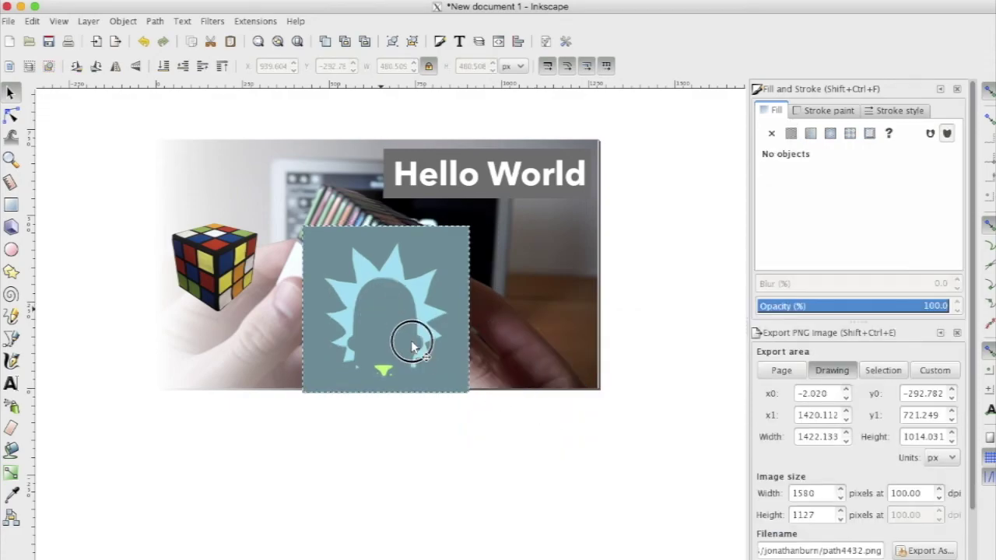
drag(407, 345, 541, 388)
key(Delete)
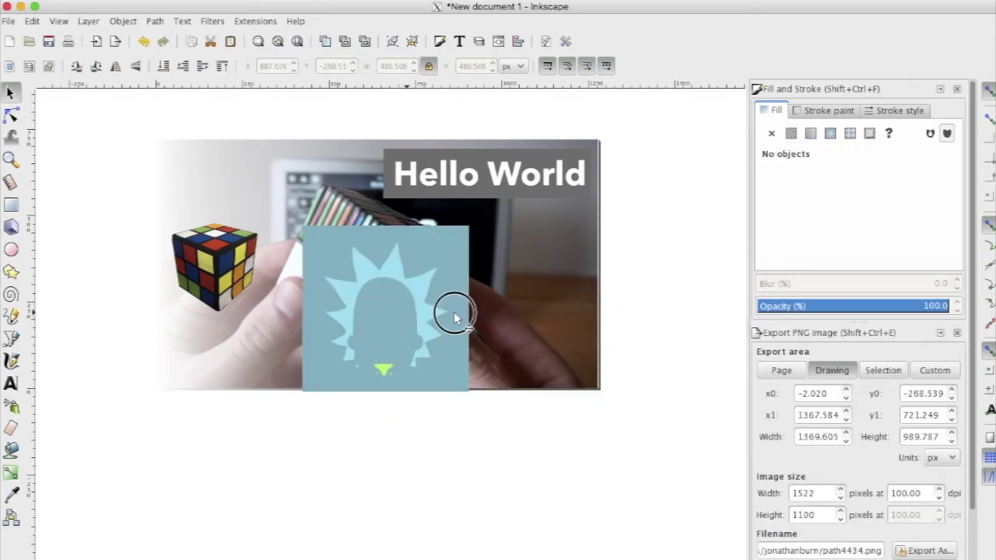
Step: Delete the teal, green and light-blue icon copies, then move the dark icon square onto the cube photo
drag(456, 311, 683, 348)
key(Delete)
drag(435, 331, 621, 356)
key(Delete)
drag(350, 280, 451, 451)
key(Delete)
drag(401, 344, 590, 345)
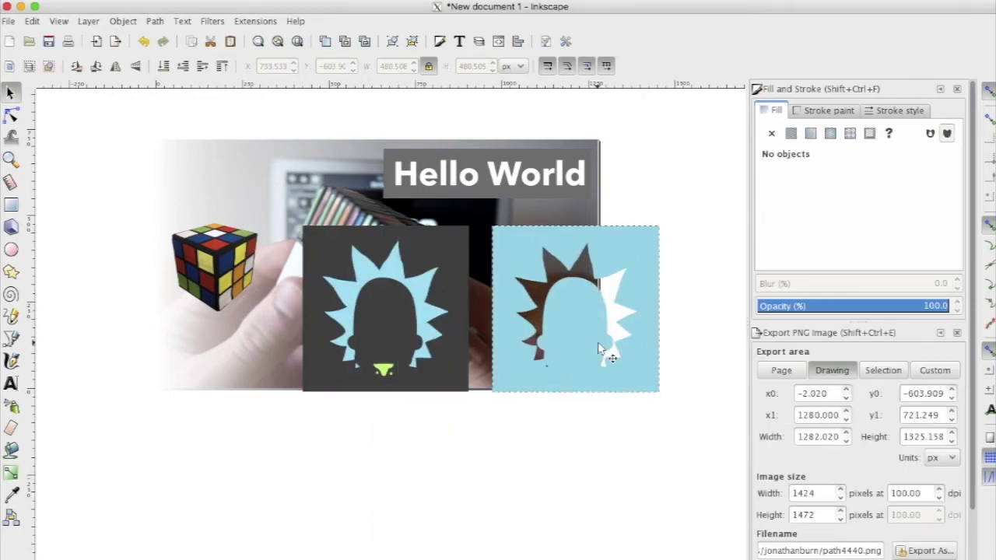
key(Delete)
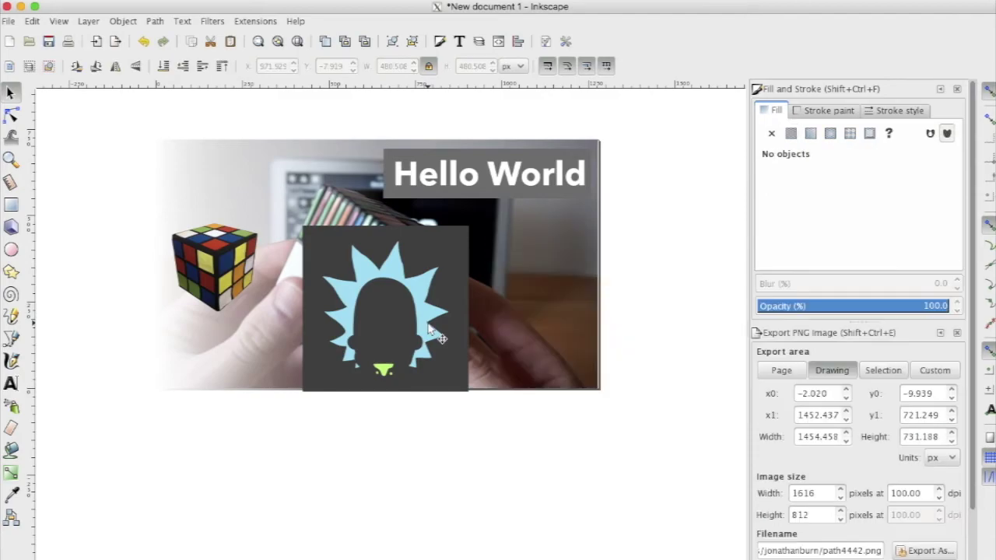
drag(436, 334, 370, 330)
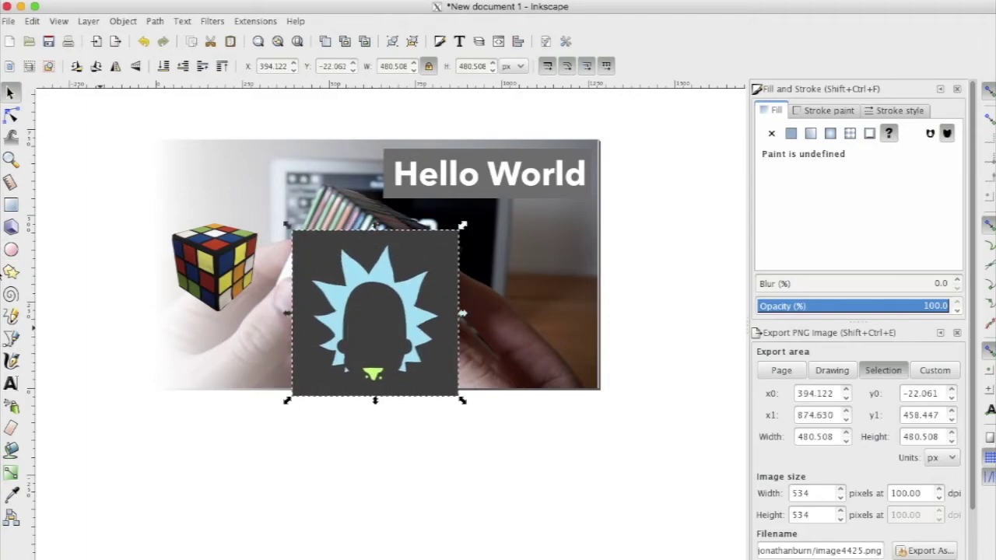
Step: Draw a rectangle over the icon and enlarge it to cover the whole icon
click(11, 204)
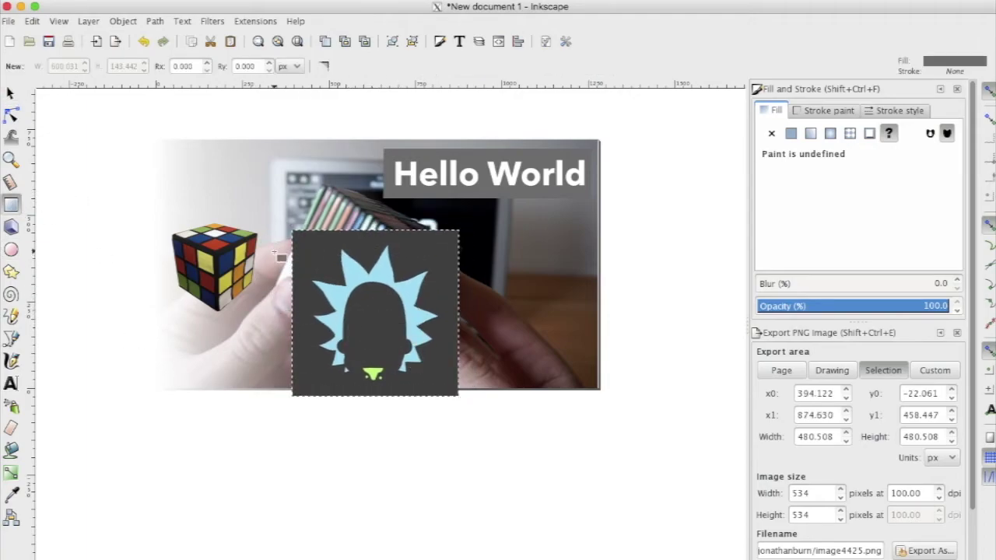
mouse_move(276, 271)
mouse_down()
mouse_move(491, 445)
mouse_move(495, 424)
mouse_up()
drag(496, 271, 482, 228)
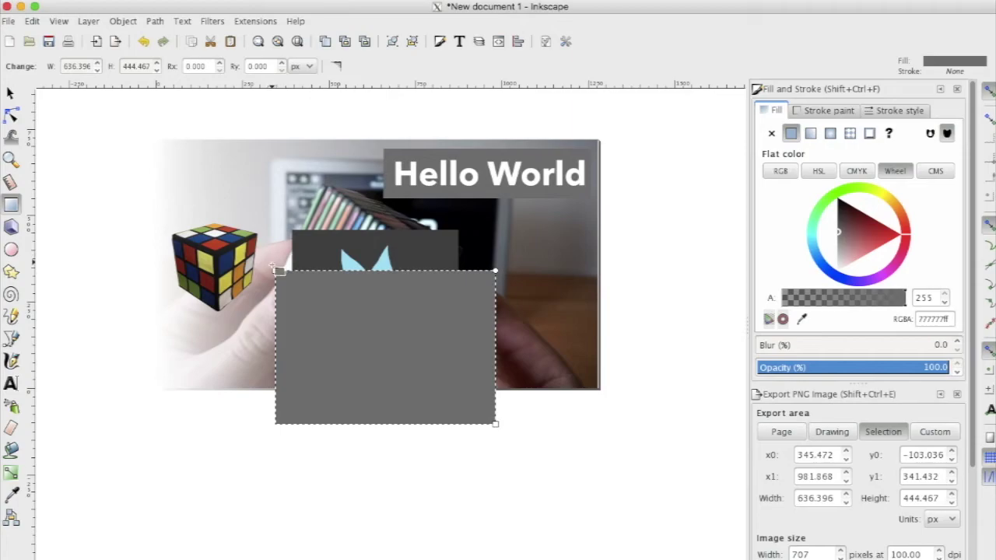
drag(274, 270, 265, 212)
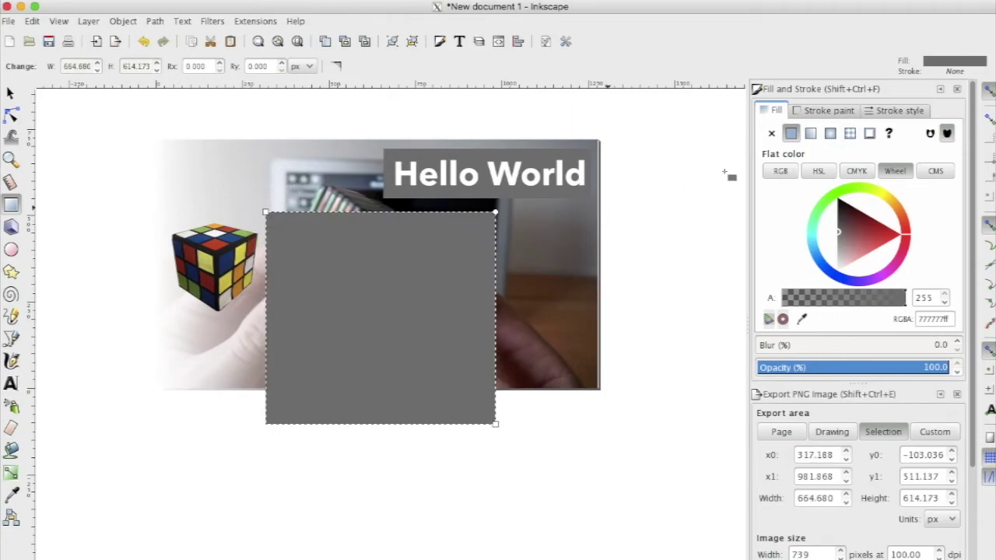
Step: Fill the rectangle with a linear gradient from opaque black to opaque white
click(811, 133)
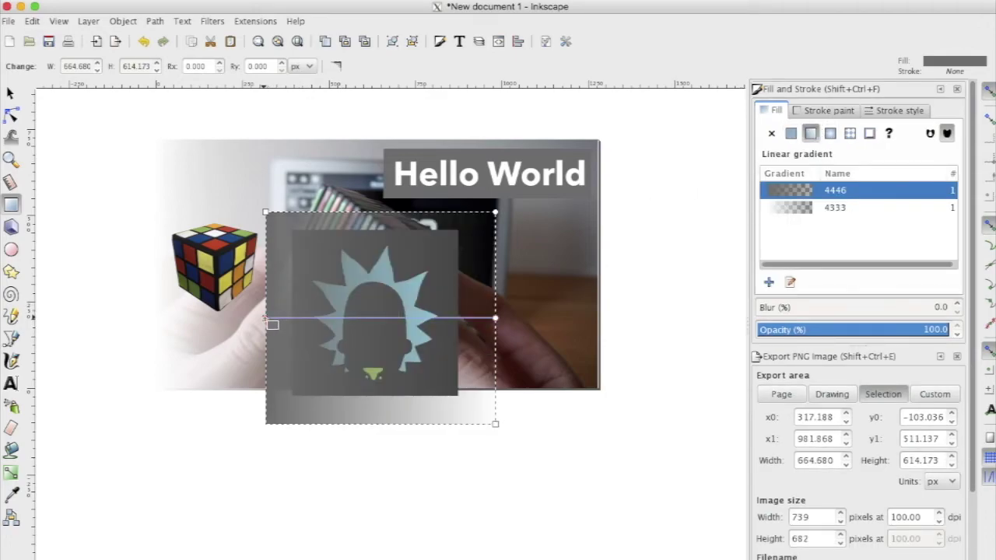
click(791, 133)
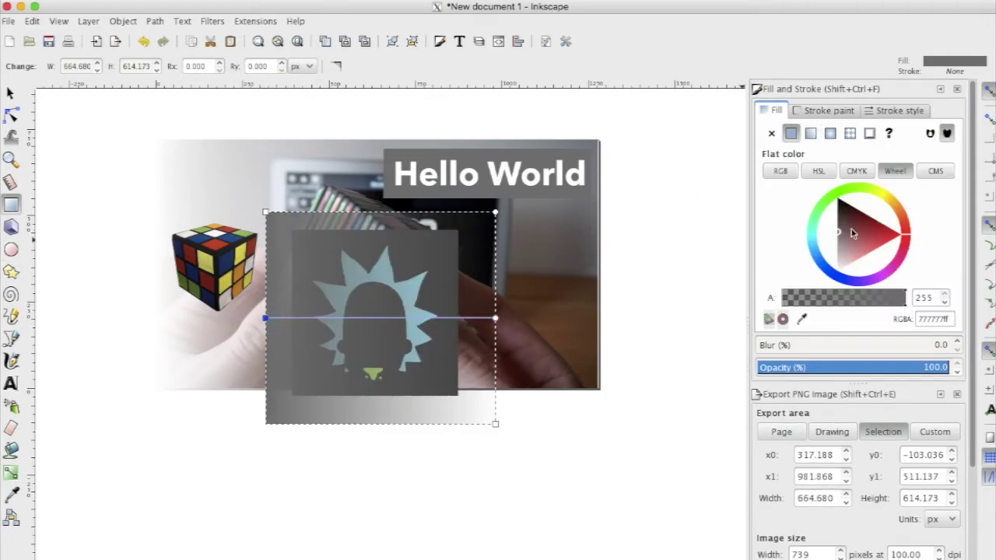
click(839, 204)
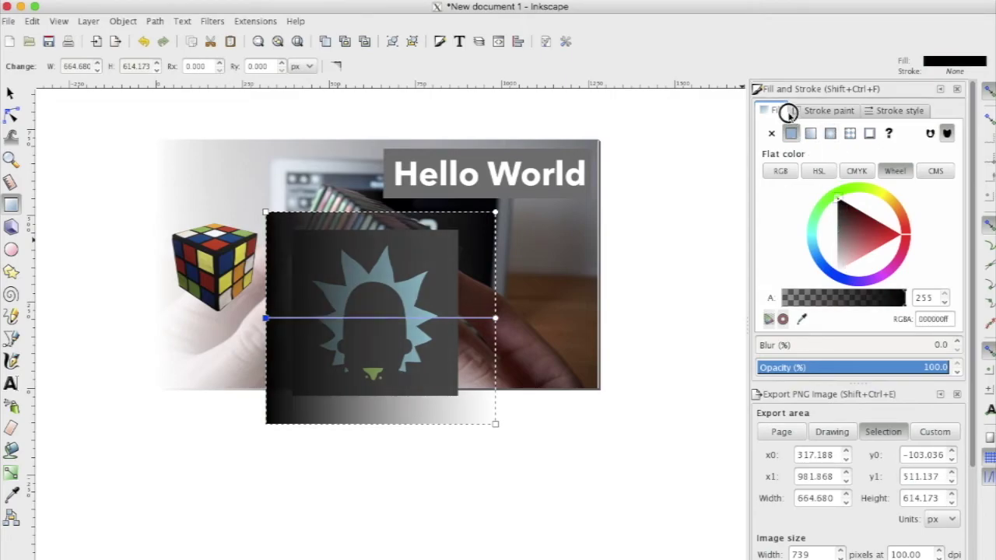
click(495, 319)
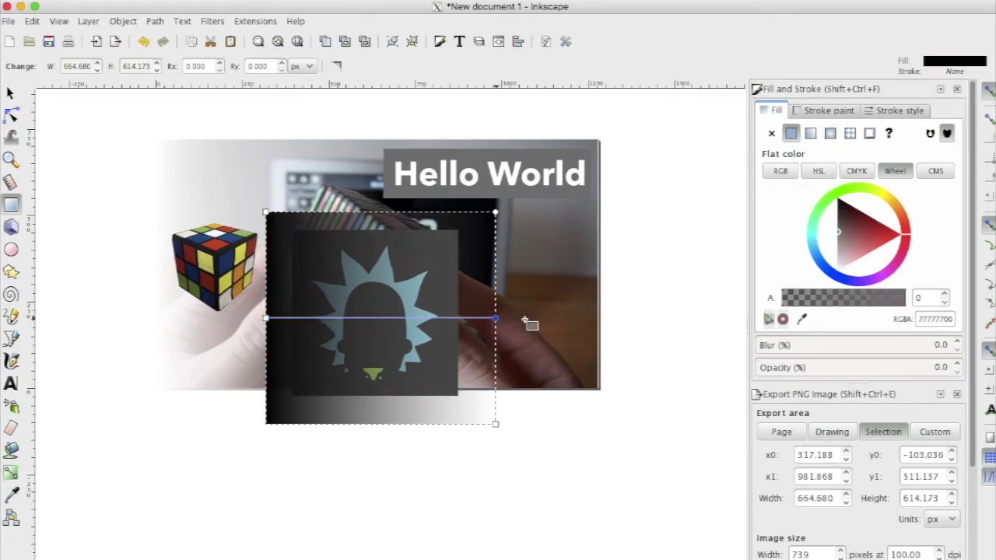
click(837, 271)
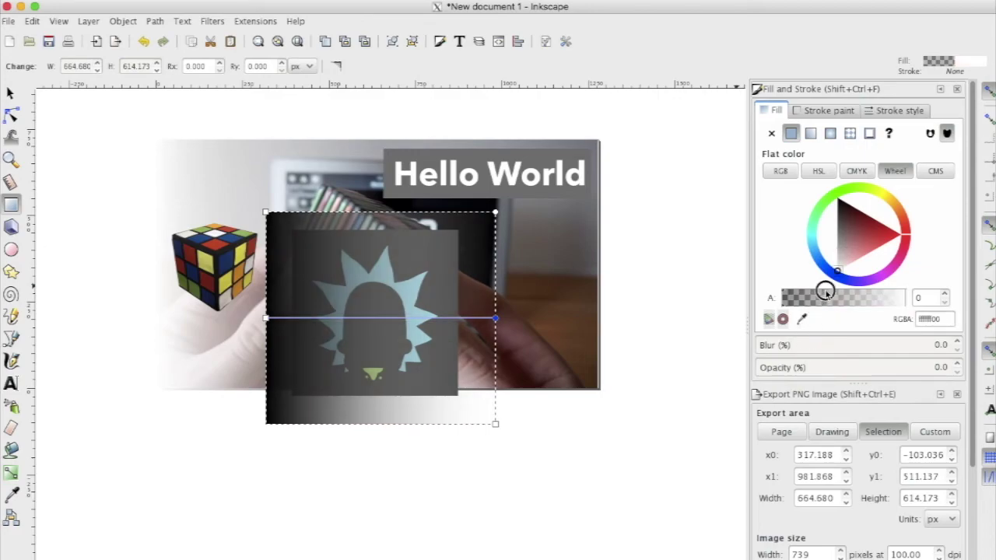
drag(814, 298, 907, 298)
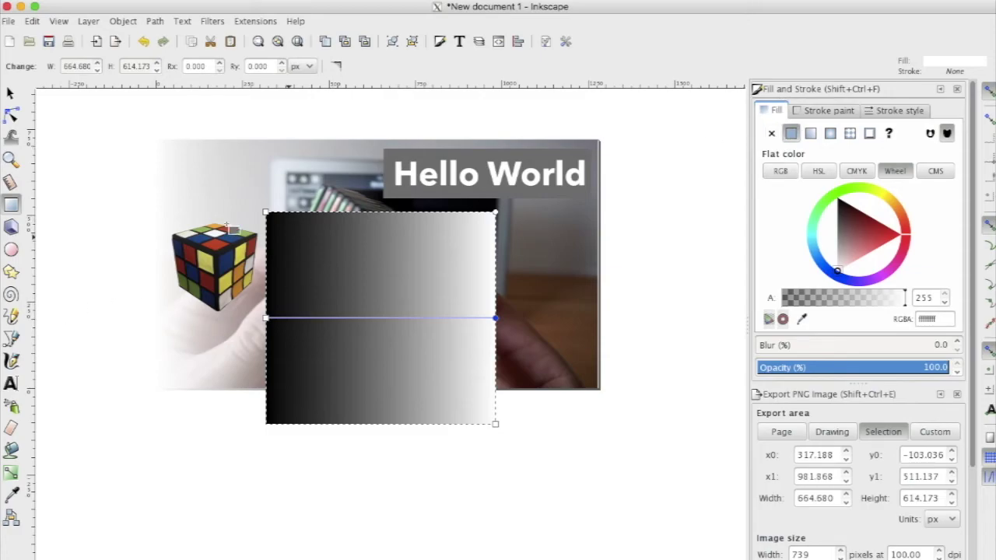
click(10, 92)
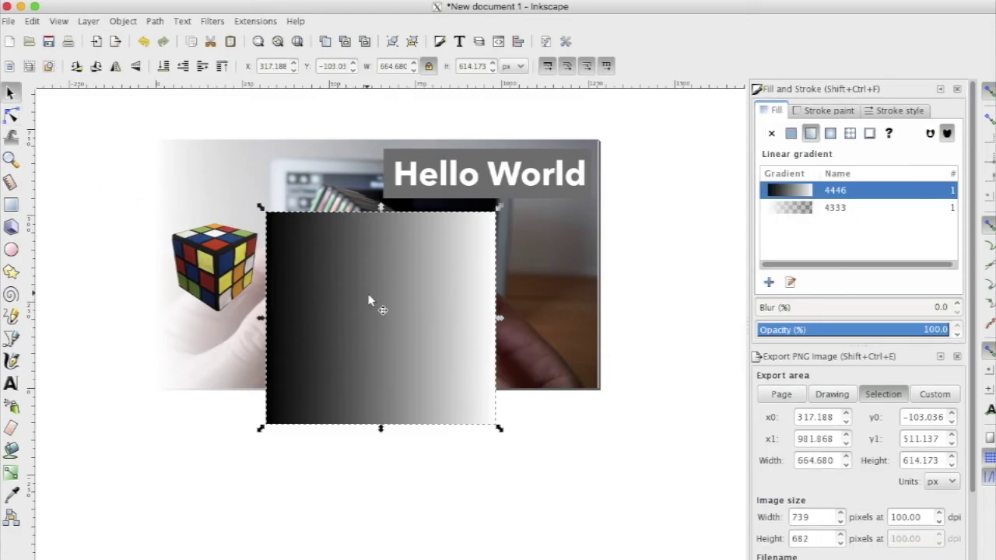
Step: Send the gradient rectangle below the icon, try masking the icon, then undo it
click(184, 67)
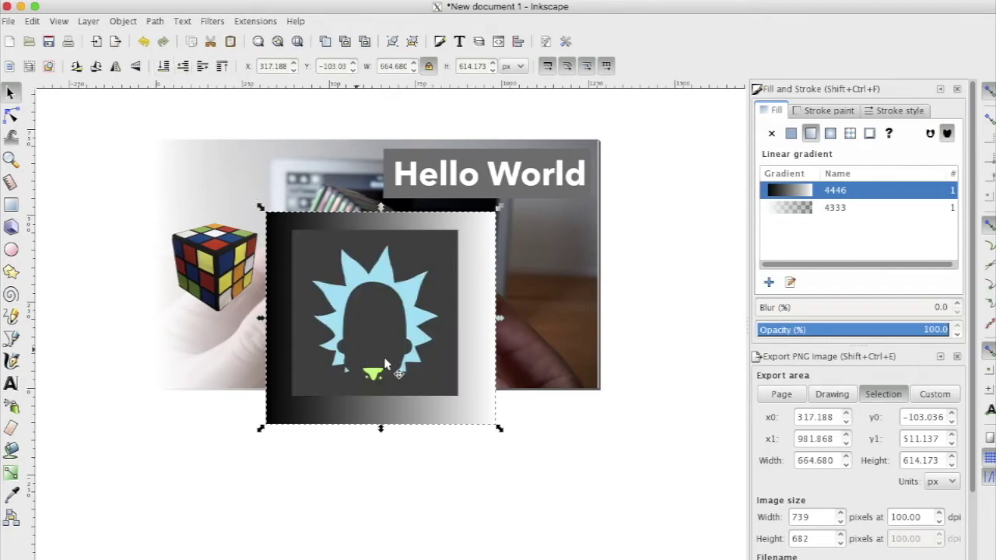
shift+click(375, 331)
right_click(375, 331)
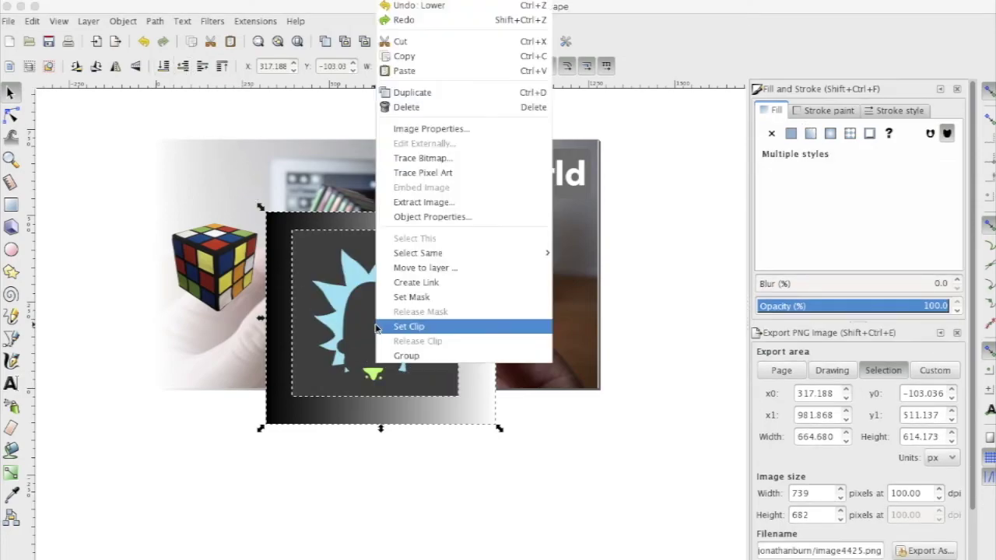
click(424, 296)
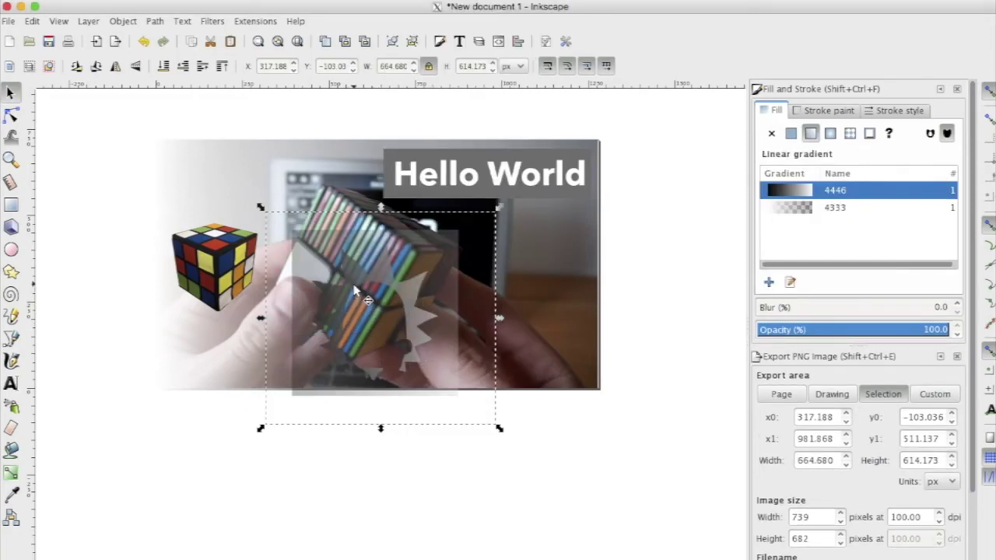
key(ctrl+z)
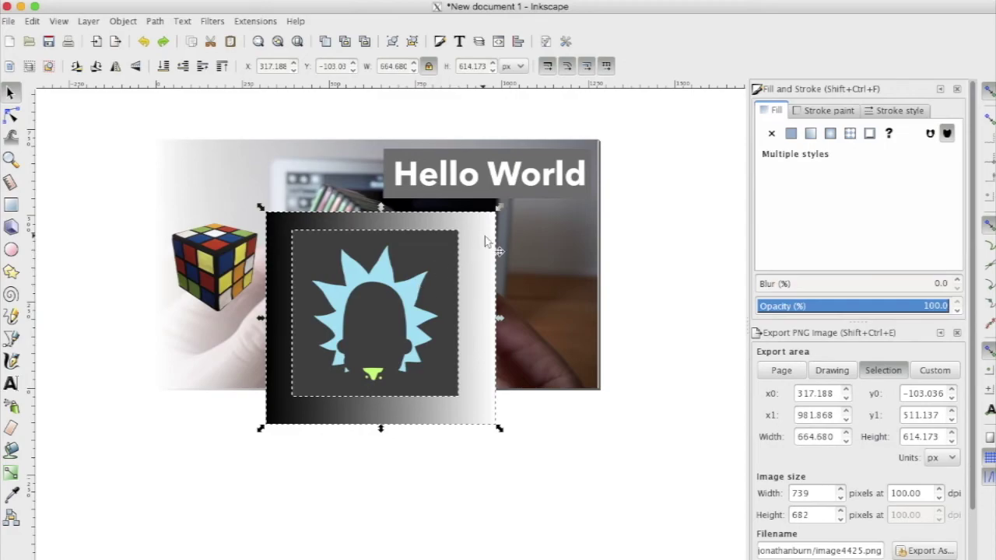
Step: Select the icon and gradient rectangle, apply the mask again, and undo it
click(457, 248)
shift+click(475, 247)
right_click(478, 253)
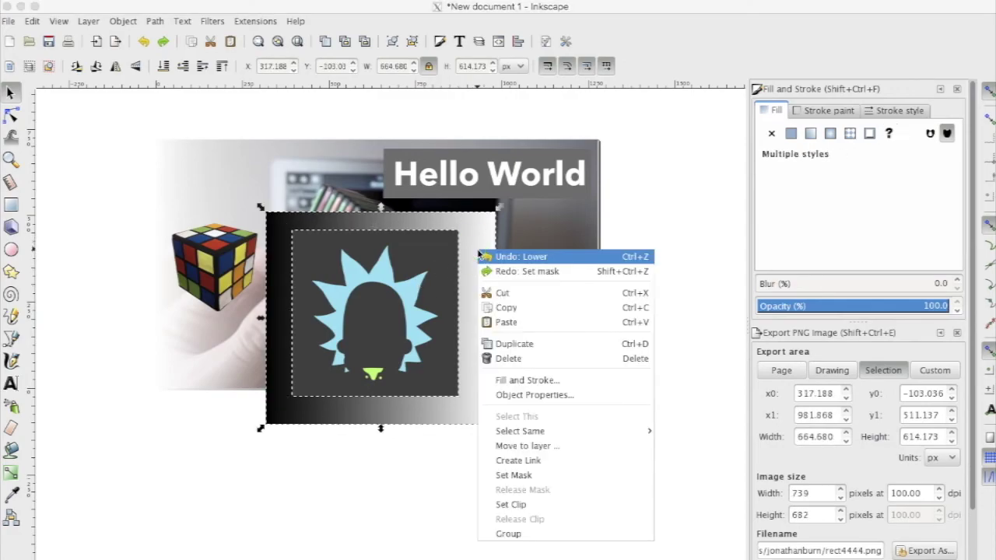
click(530, 476)
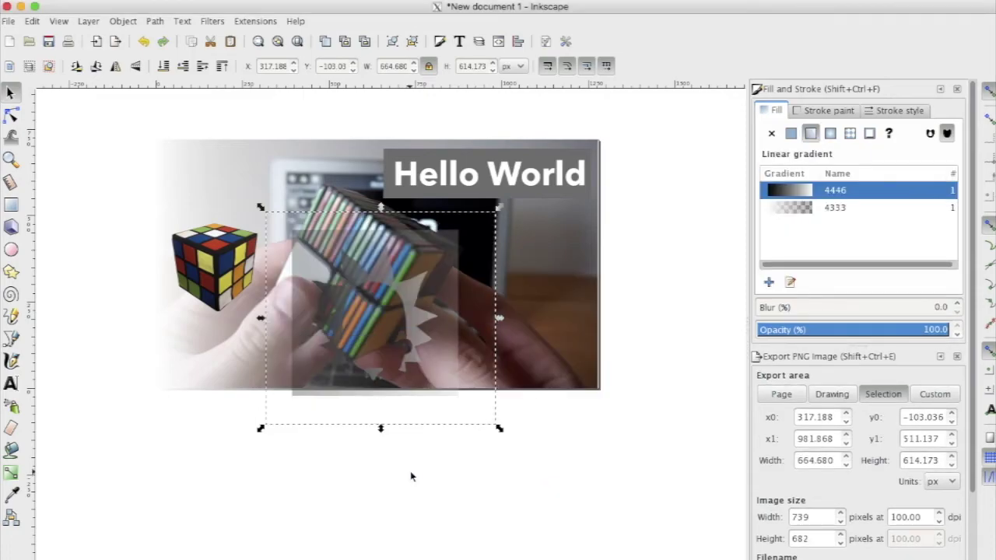
key(ctrl+z)
Step: Shift the gradient rectangle right and narrow it to the icon's width
click(418, 352)
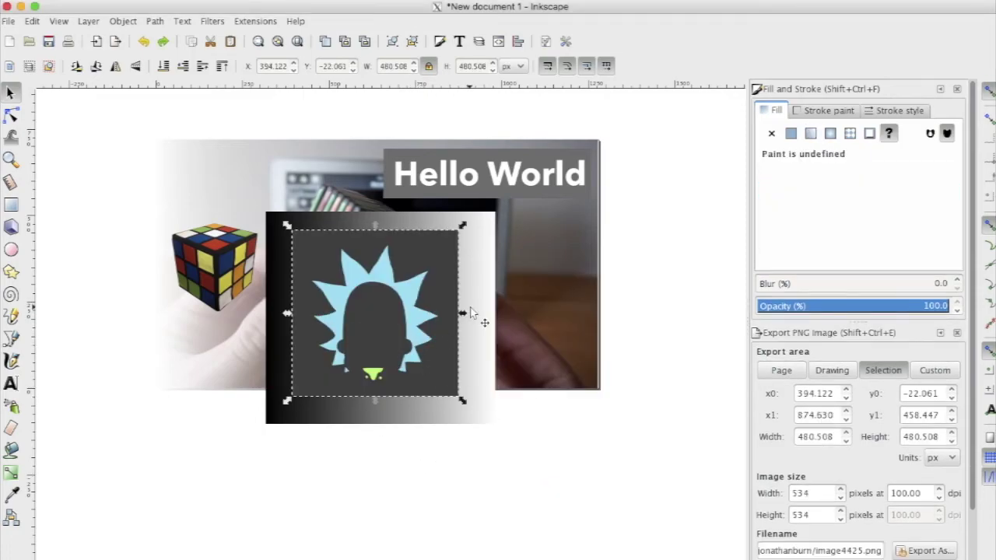
click(271, 312)
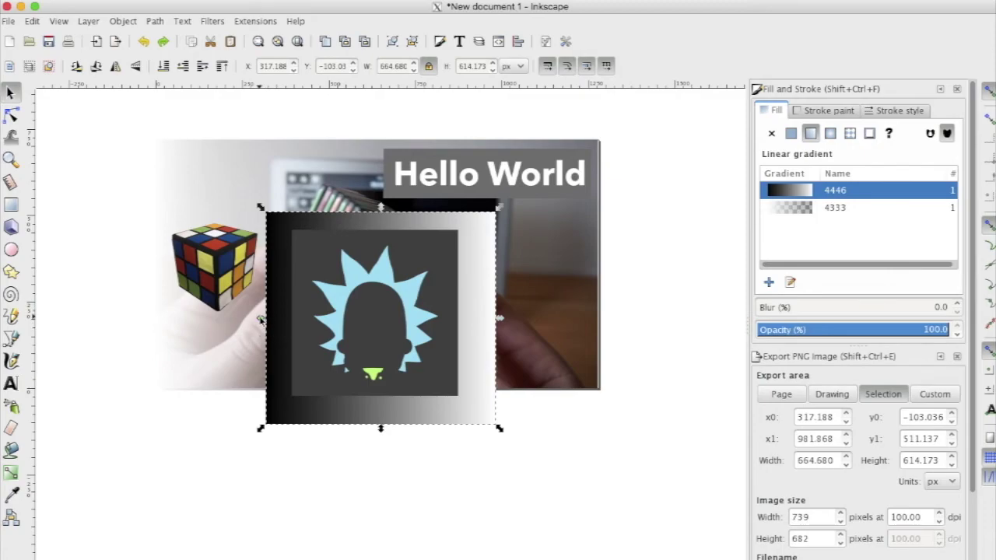
drag(260, 316, 285, 315)
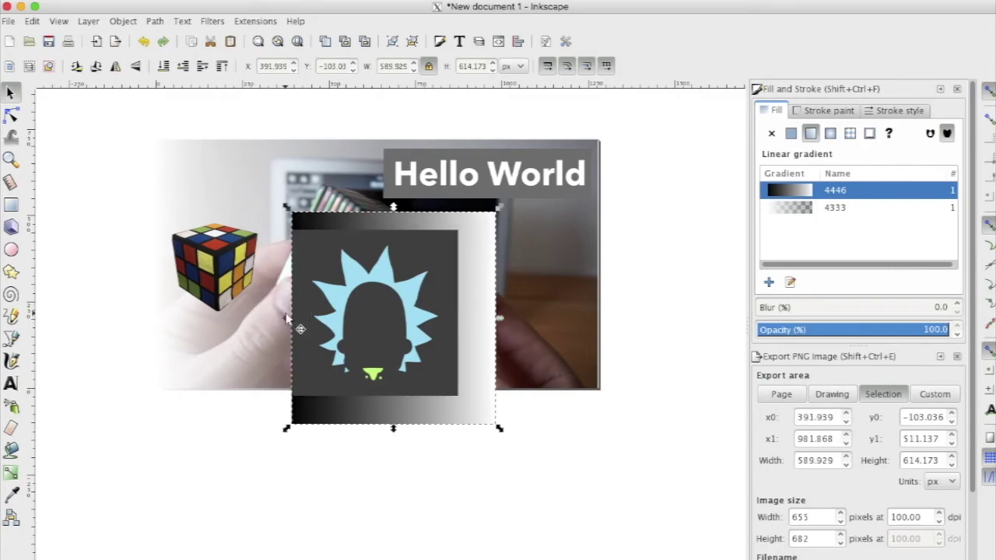
drag(500, 320, 464, 316)
right_click(374, 284)
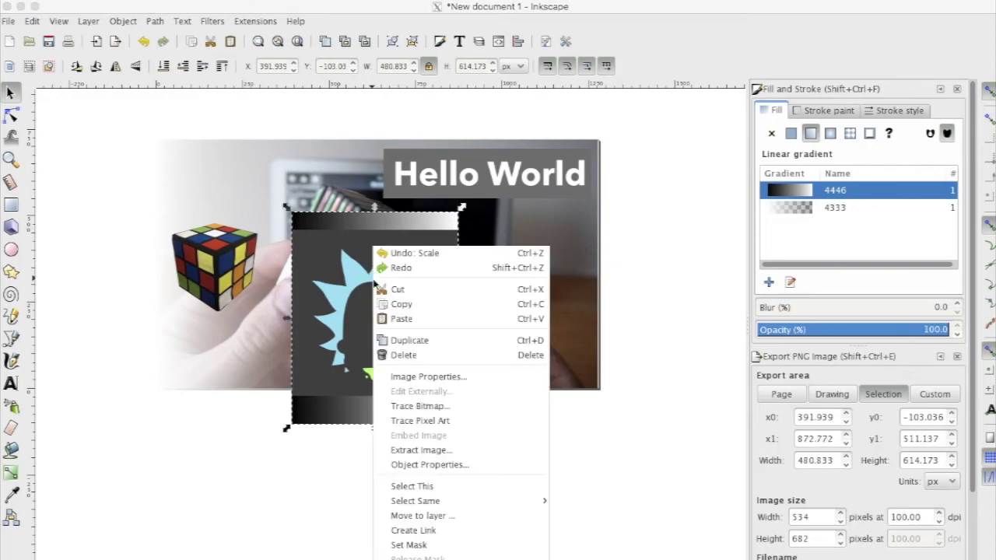
click(351, 319)
click(338, 412)
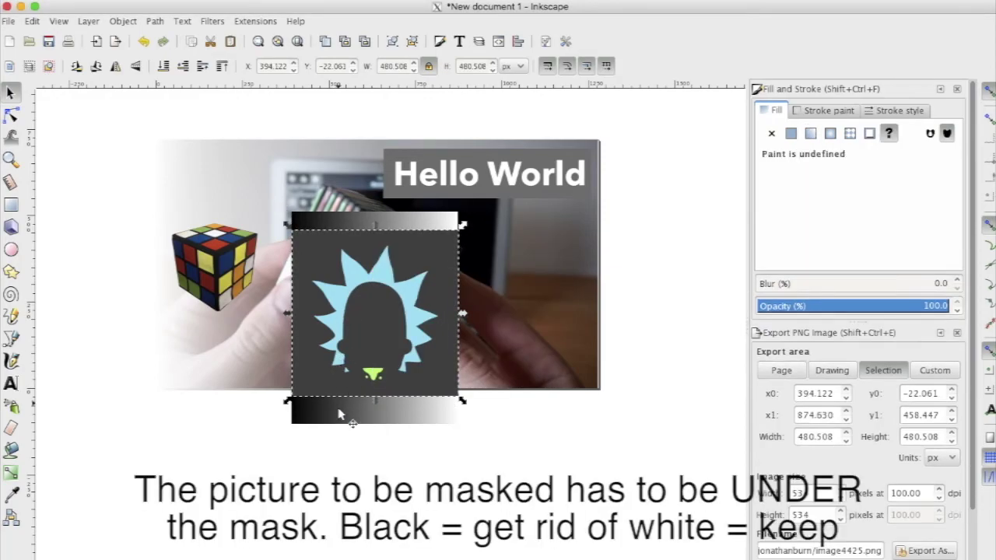
click(343, 412)
Step: Select the icon with the rectangle, mask once more, and undo the result
click(340, 403)
right_click(310, 411)
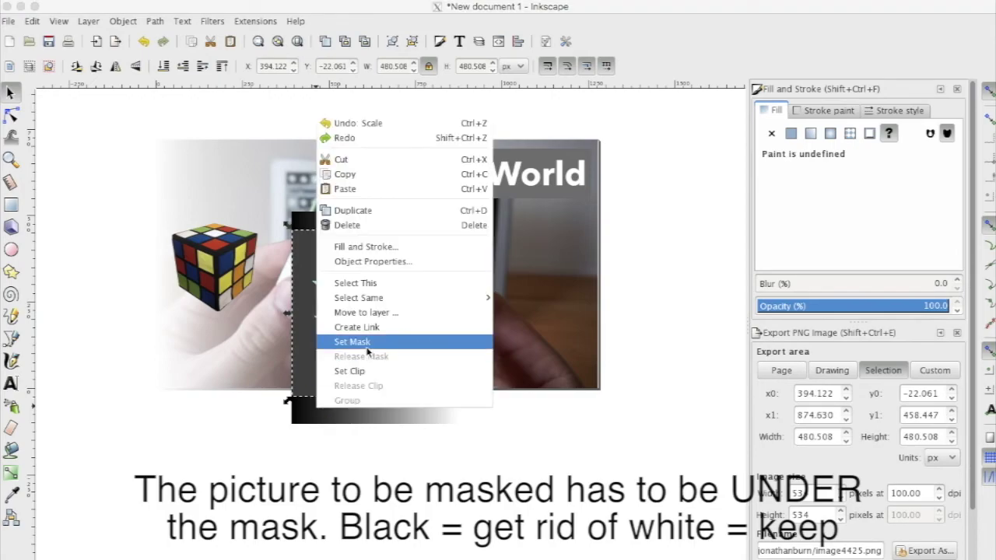
click(368, 350)
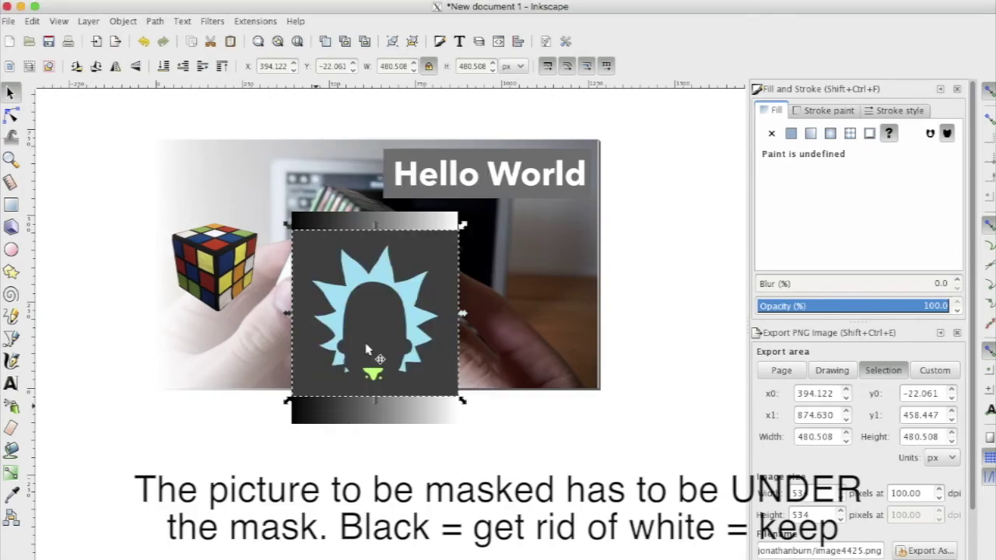
shift+click(336, 410)
right_click(328, 409)
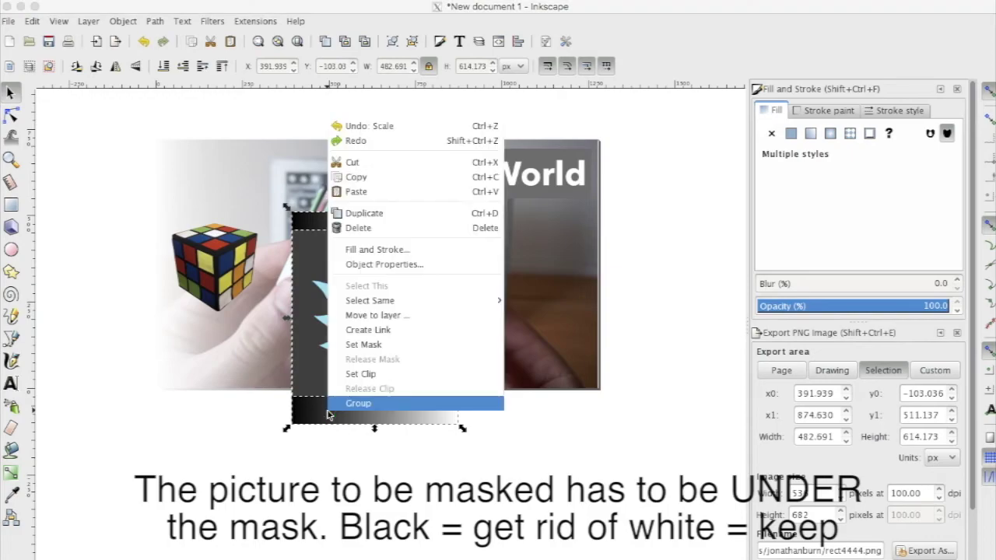
click(364, 345)
key(ctrl+z)
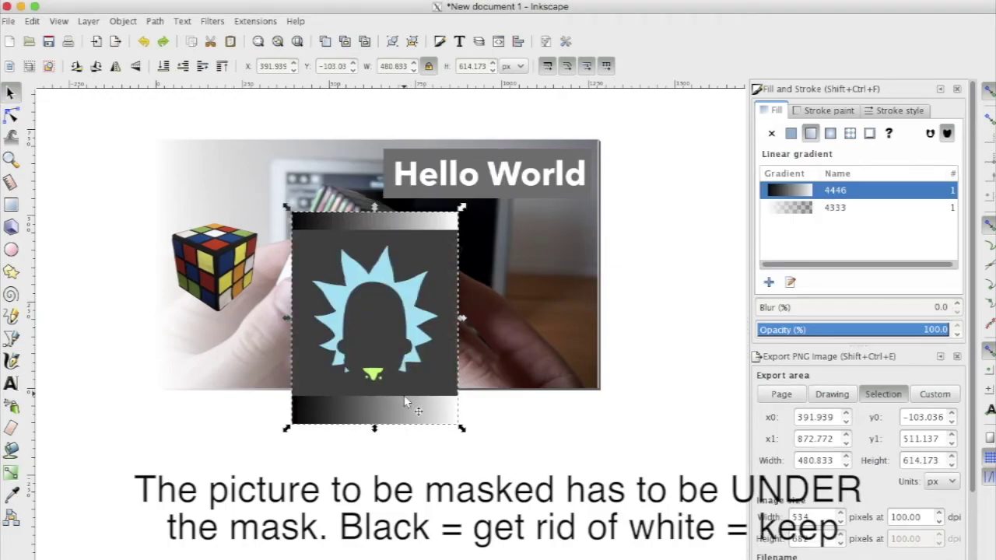
Step: Select the gradient rectangle and character image together and set the mask
click(405, 383)
shift+click(396, 414)
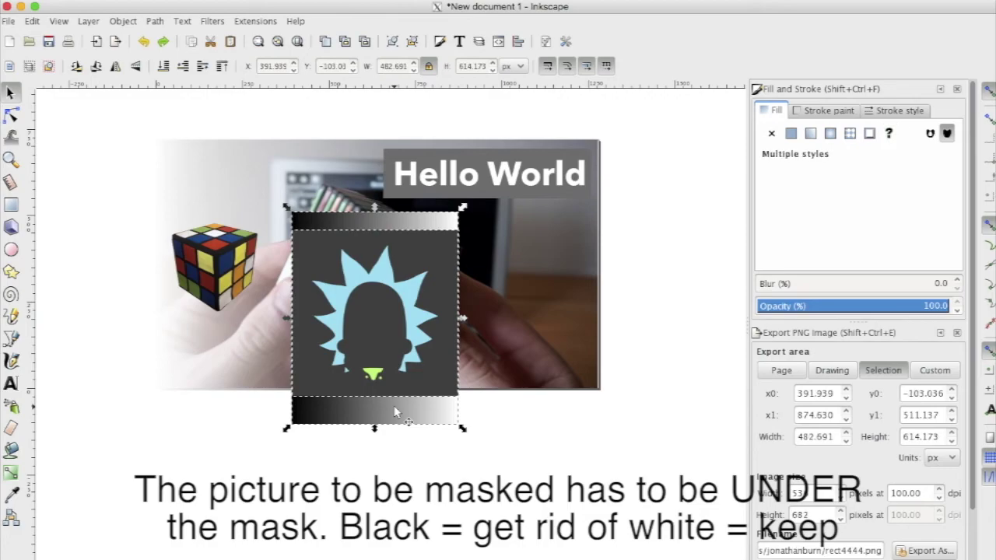
shift+click(436, 424)
click(489, 426)
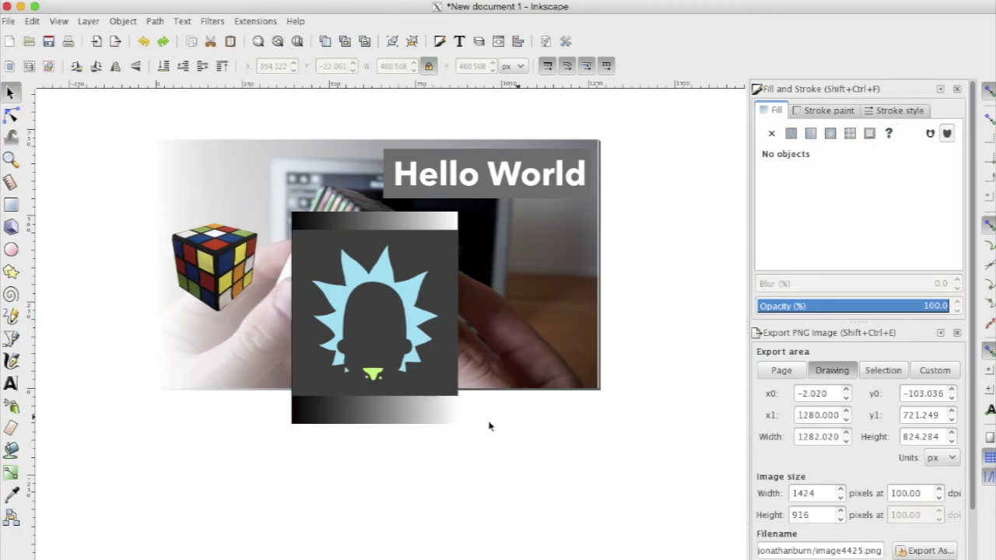
click(387, 423)
shift+click(371, 394)
right_click(379, 375)
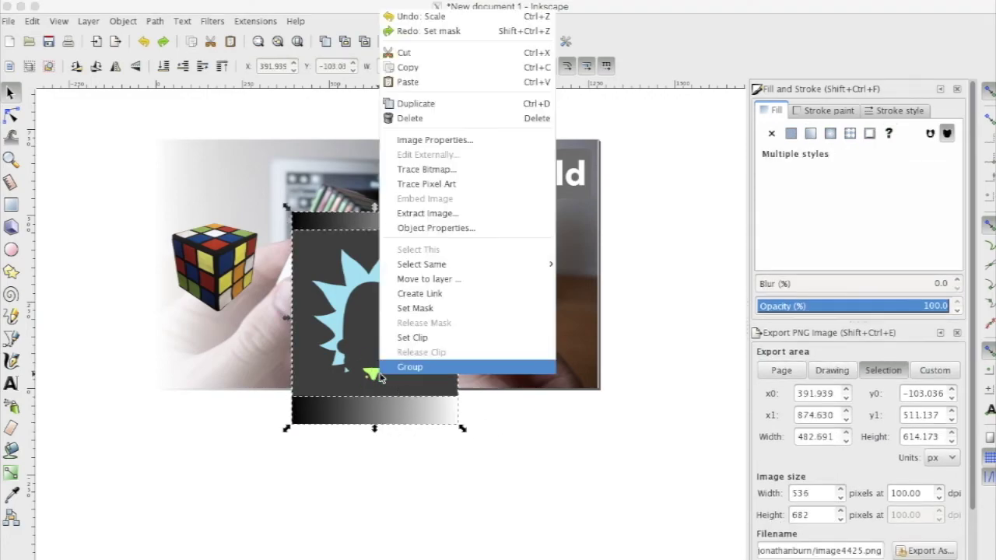
click(416, 308)
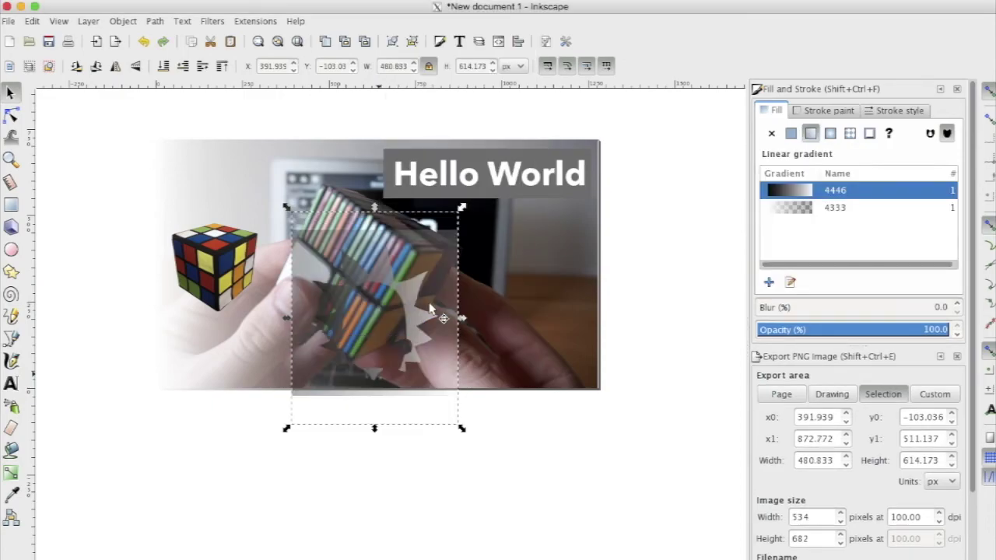
Step: Drag the masked character image aside and delete it
drag(432, 309, 440, 272)
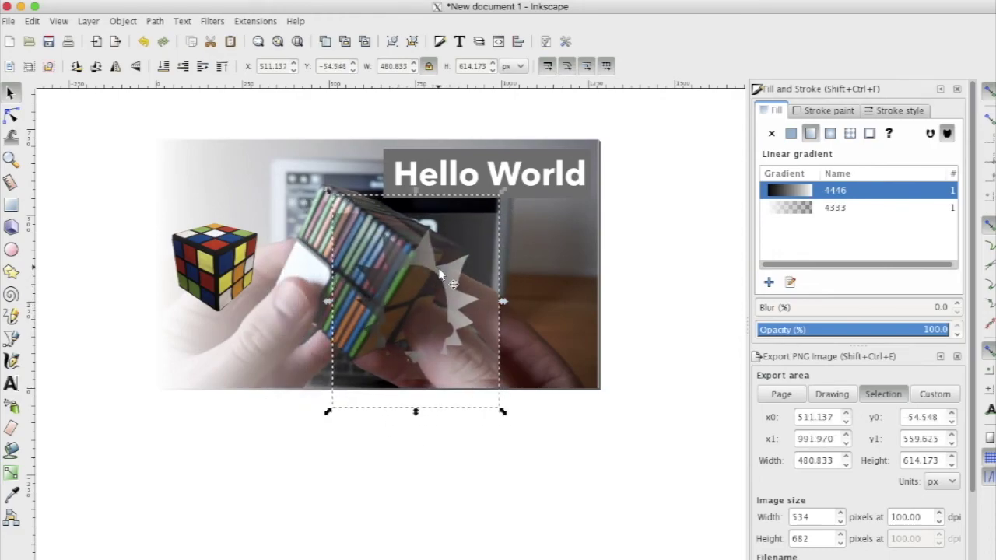
key(Delete)
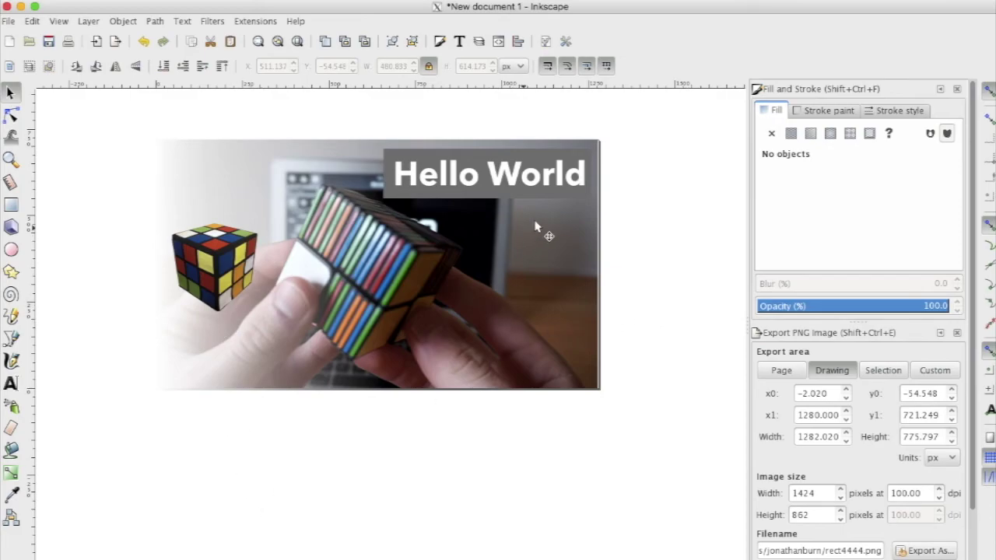
scroll(245, 291, up, 2)
scroll(245, 293, down, 4)
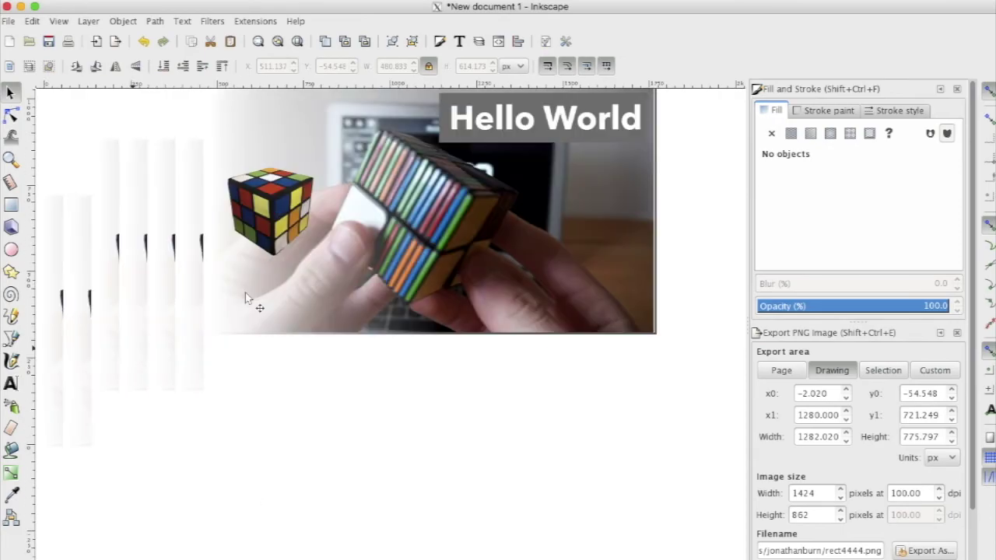
scroll(245, 293, up, 5)
scroll(245, 293, down, 4)
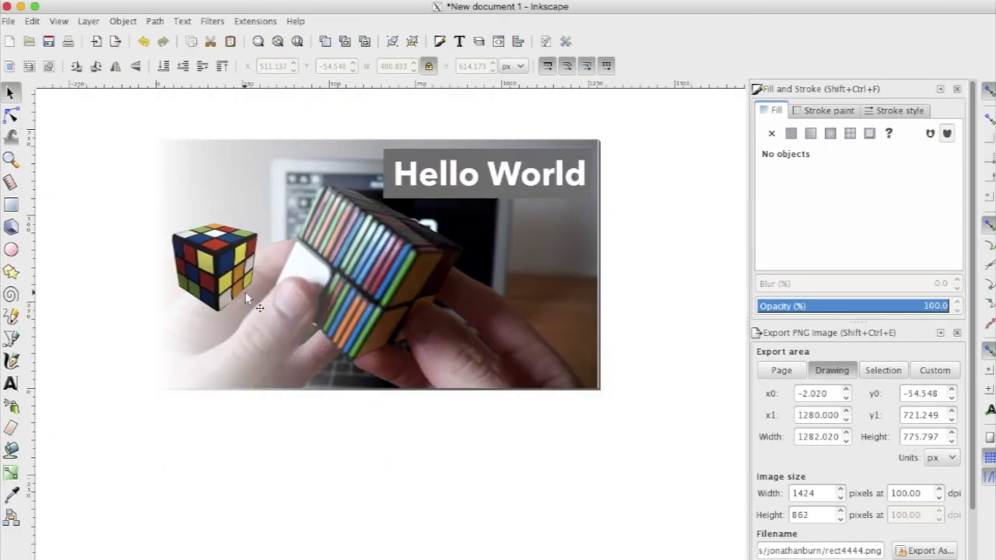
Step: Toggle the export area between Page and Drawing, ending on the full 1280×720 page
scroll(848, 339, down, 5)
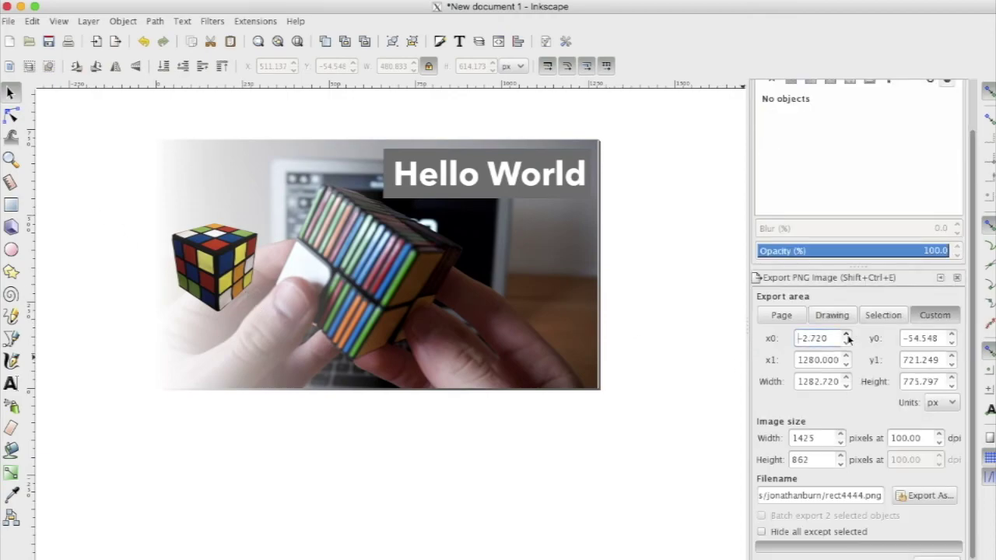
click(782, 315)
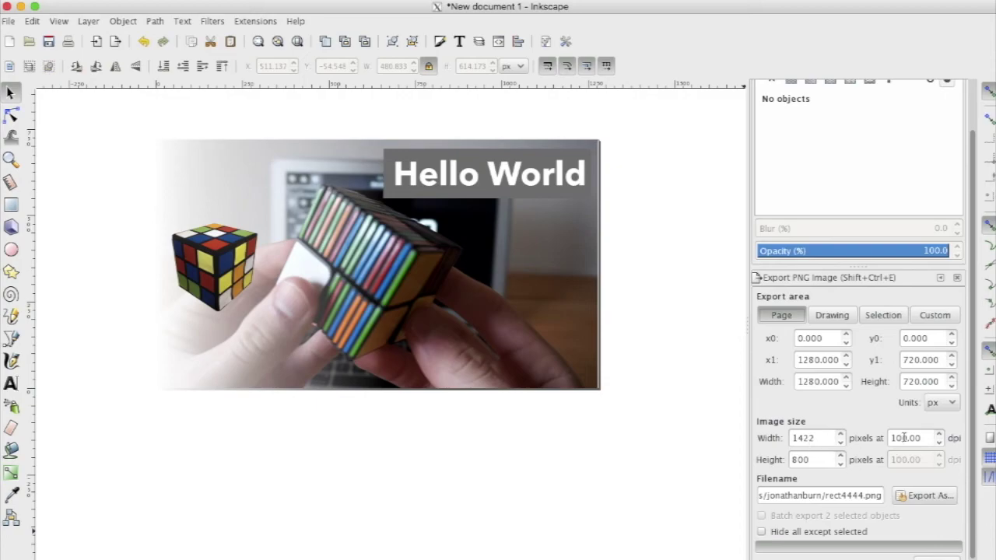
click(825, 316)
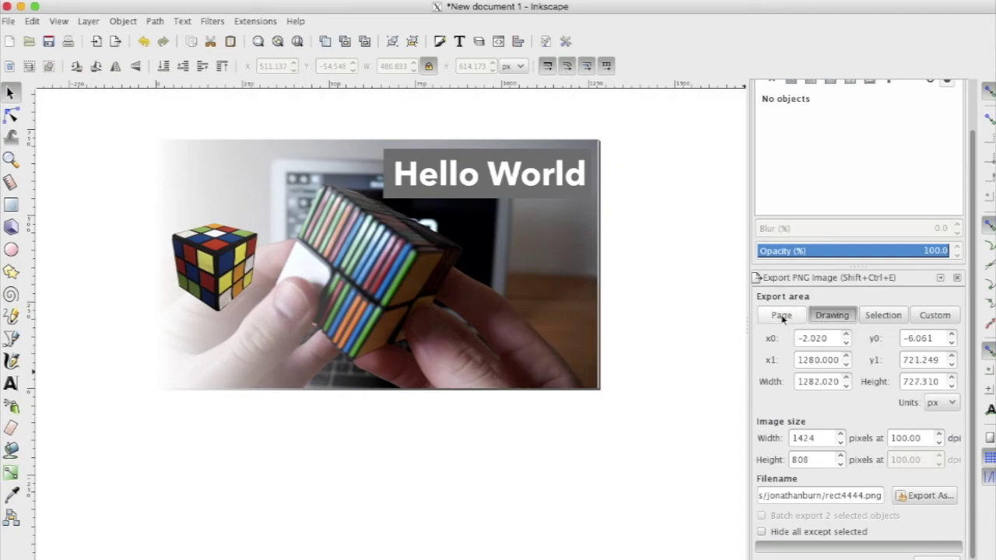
click(793, 316)
click(830, 317)
click(792, 315)
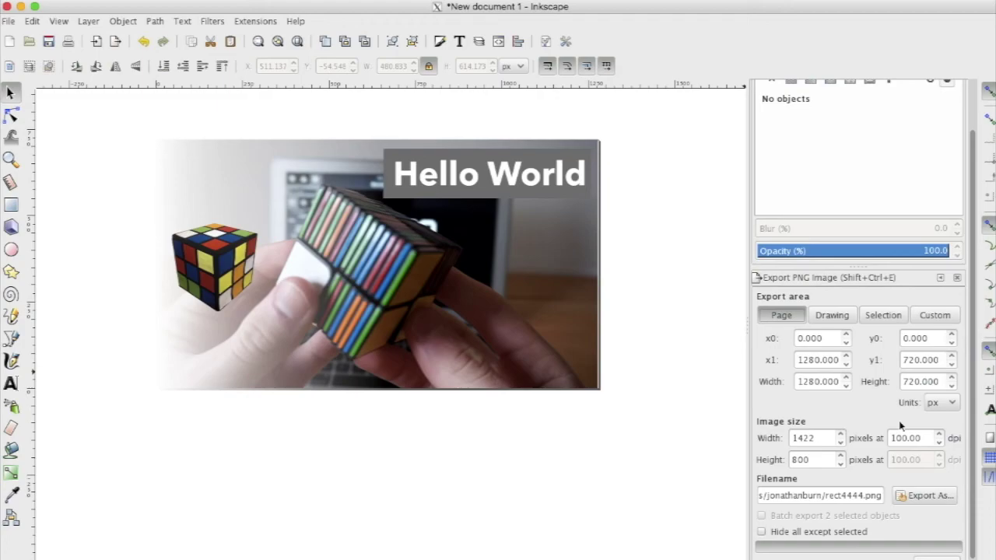
Step: Name the export file thumbnail.png in the Desktop folder and confirm it
click(928, 496)
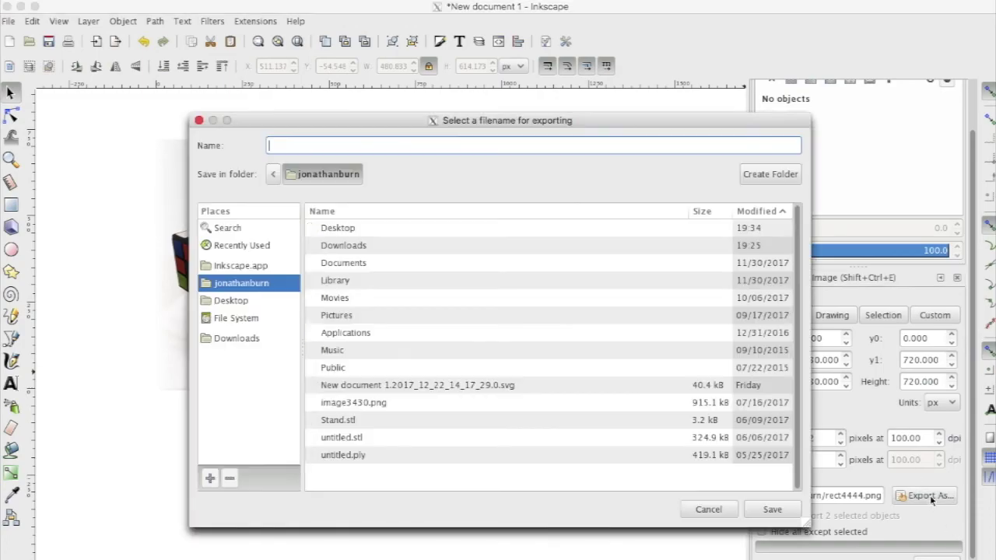
double_click(352, 227)
click(316, 148)
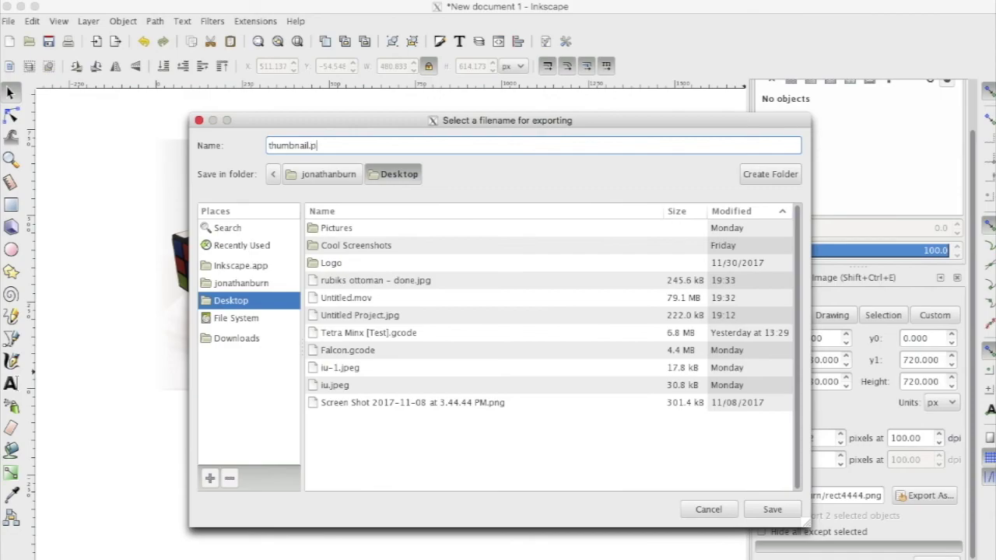
text(ng)
key(Tab)
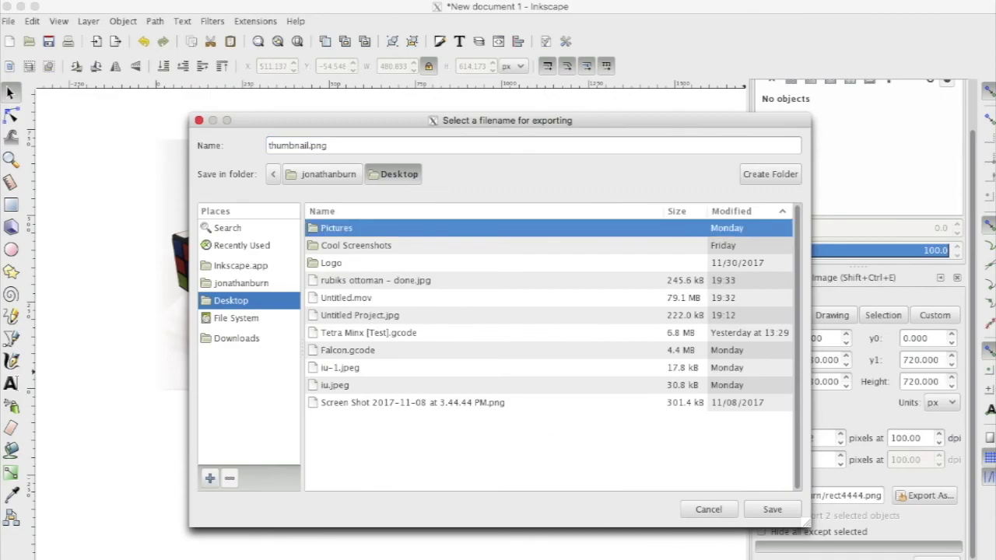
click(783, 510)
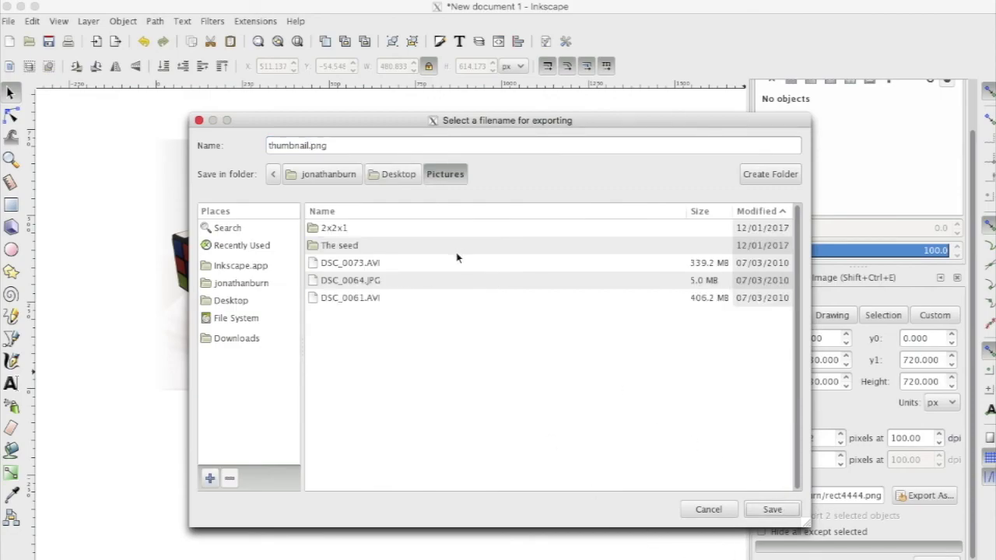
click(762, 510)
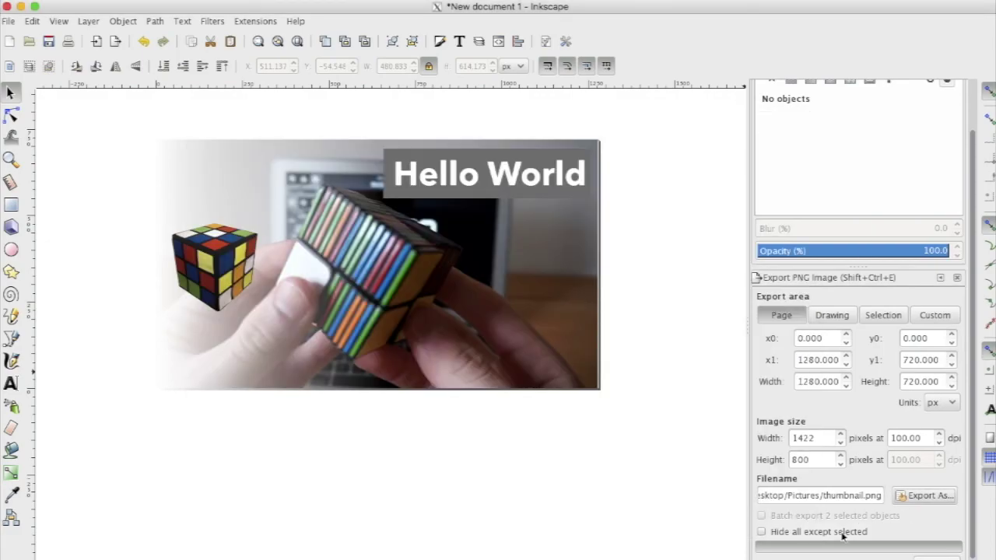
Step: Remove Pictures from the path, export thumbnail.png, and close Inkscape without saving
double_click(806, 496)
key(BackSpace)
key(BackSpace)
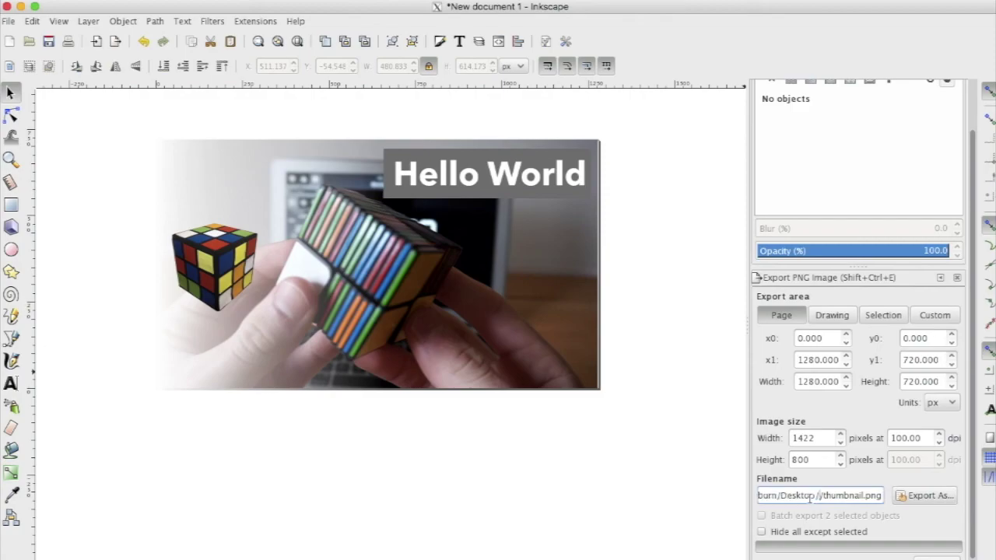
scroll(846, 520, down, 1)
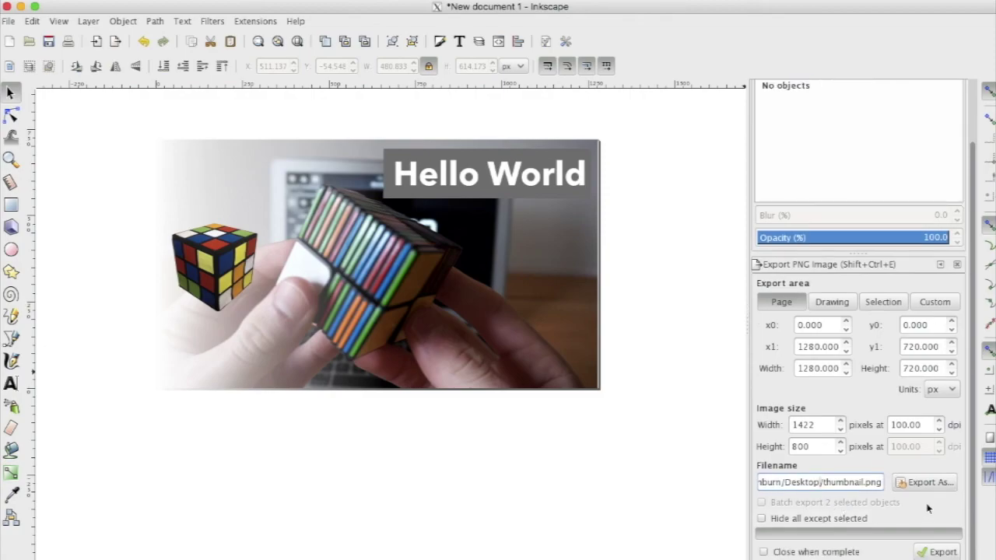
click(943, 552)
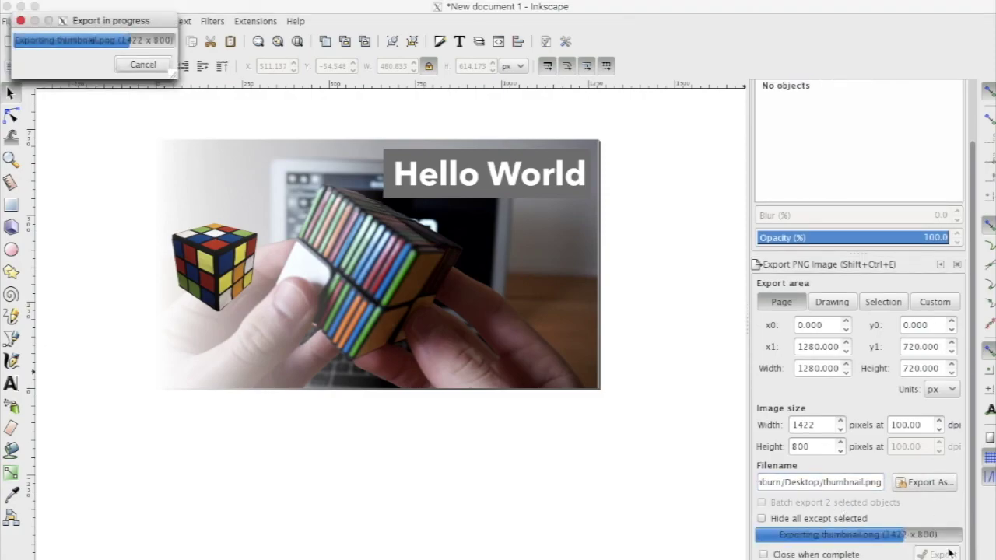
click(6, 6)
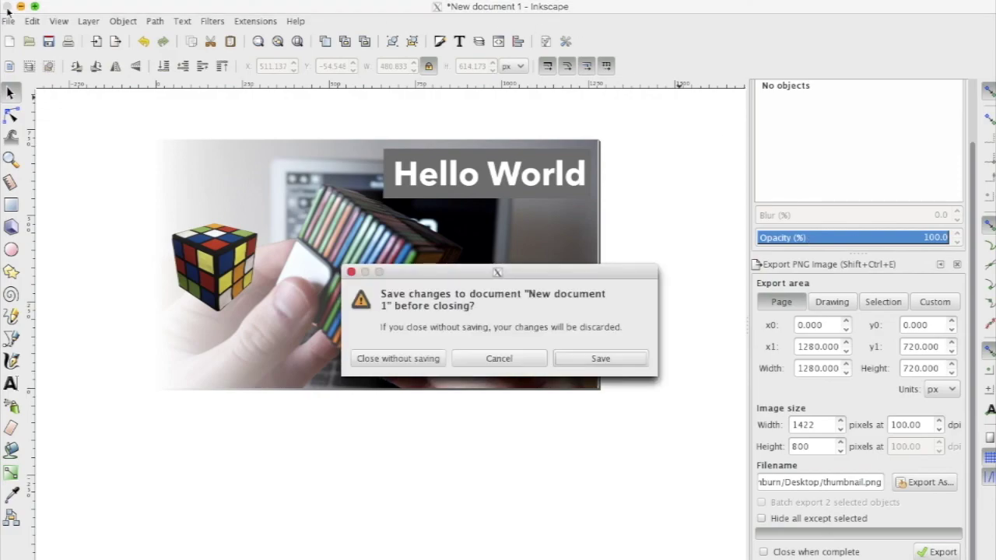
click(415, 358)
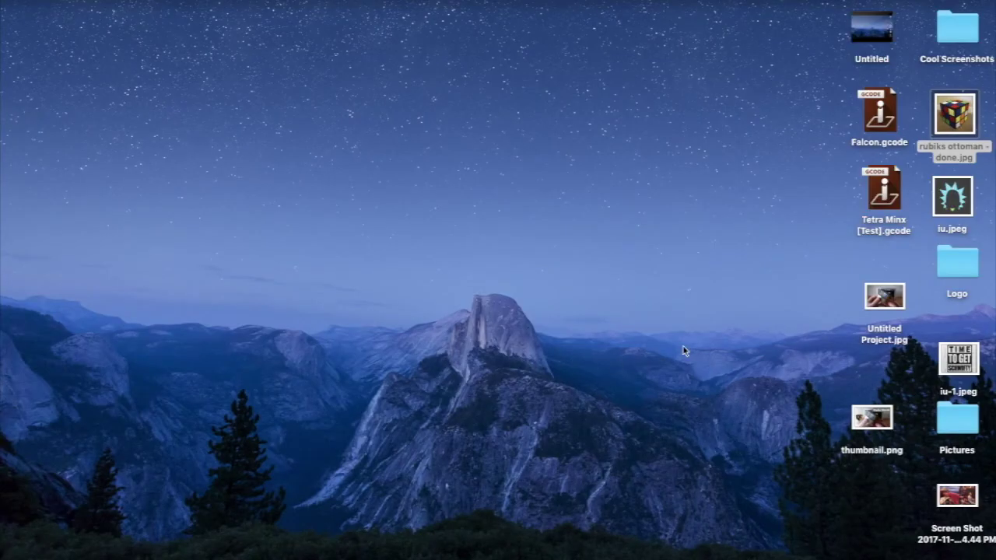
click(872, 433)
key(space)
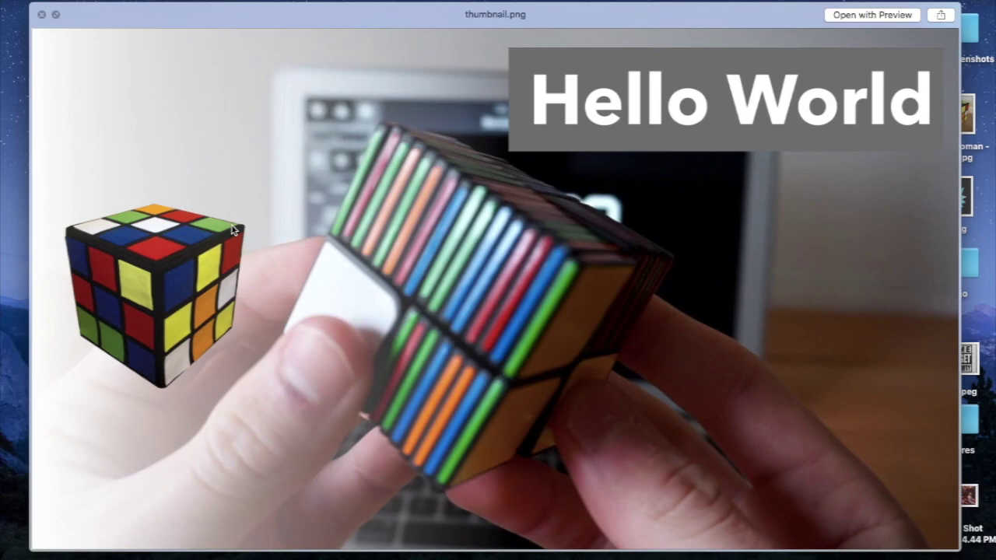
key(space)
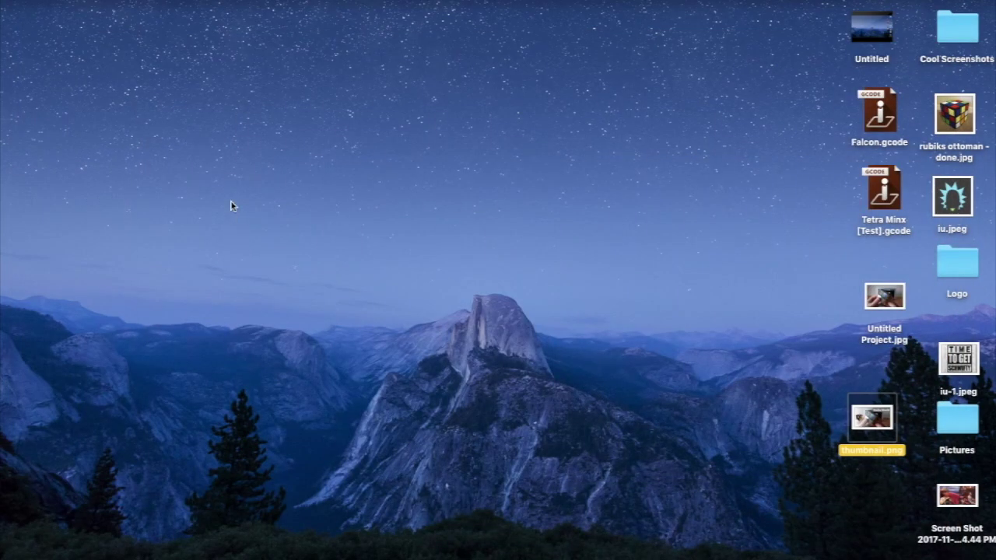